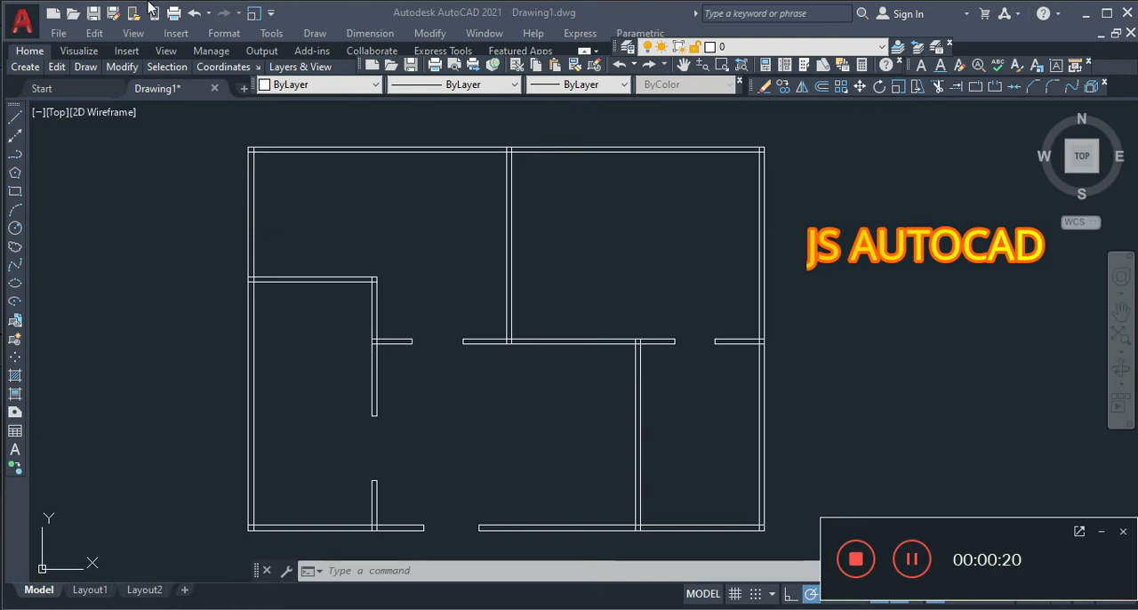
{"action": "scroll", "coordinate": [415, 436], "scroll_direction": "up", "scroll_amount": 4}
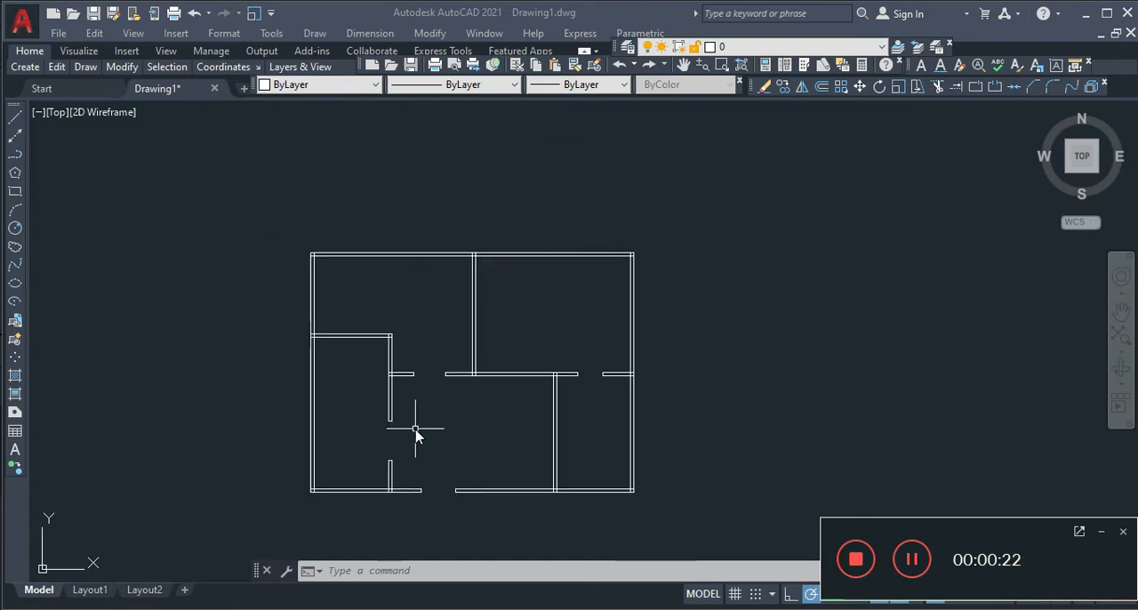
{"action": "scroll", "coordinate": [417, 434], "scroll_direction": "down", "scroll_amount": 10}
{"action": "scroll", "coordinate": [415, 436], "scroll_direction": "up", "scroll_amount": 6}
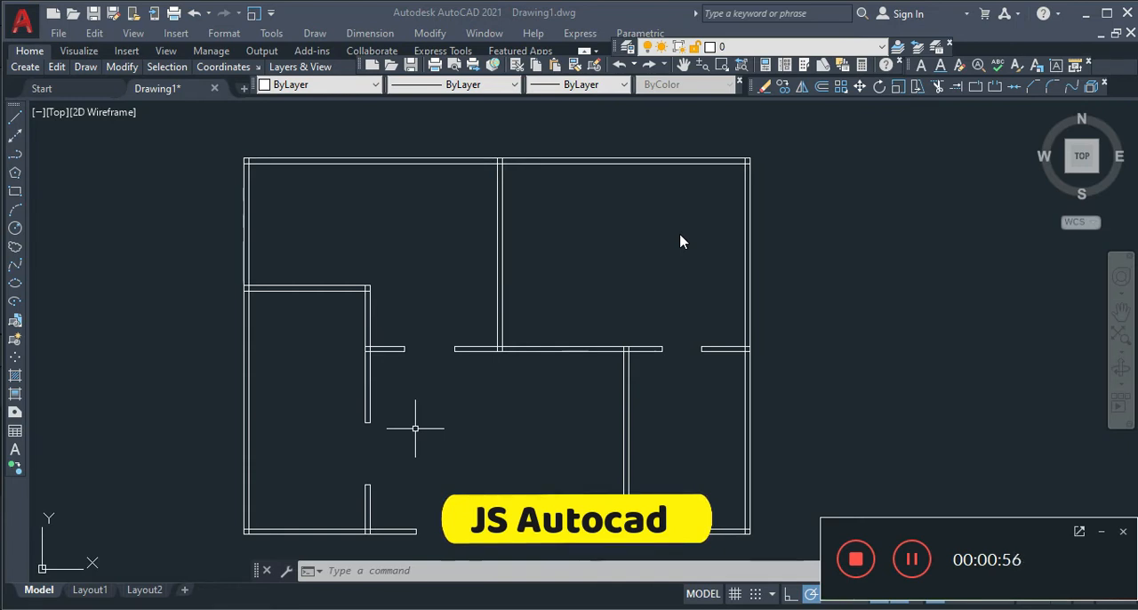
{"action": "scroll", "coordinate": [503, 265], "scroll_direction": "down", "scroll_amount": 5}
{"action": "scroll", "coordinate": [503, 275], "scroll_direction": "up", "scroll_amount": 7}
{"action": "scroll", "coordinate": [503, 275], "scroll_direction": "down", "scroll_amount": 2}
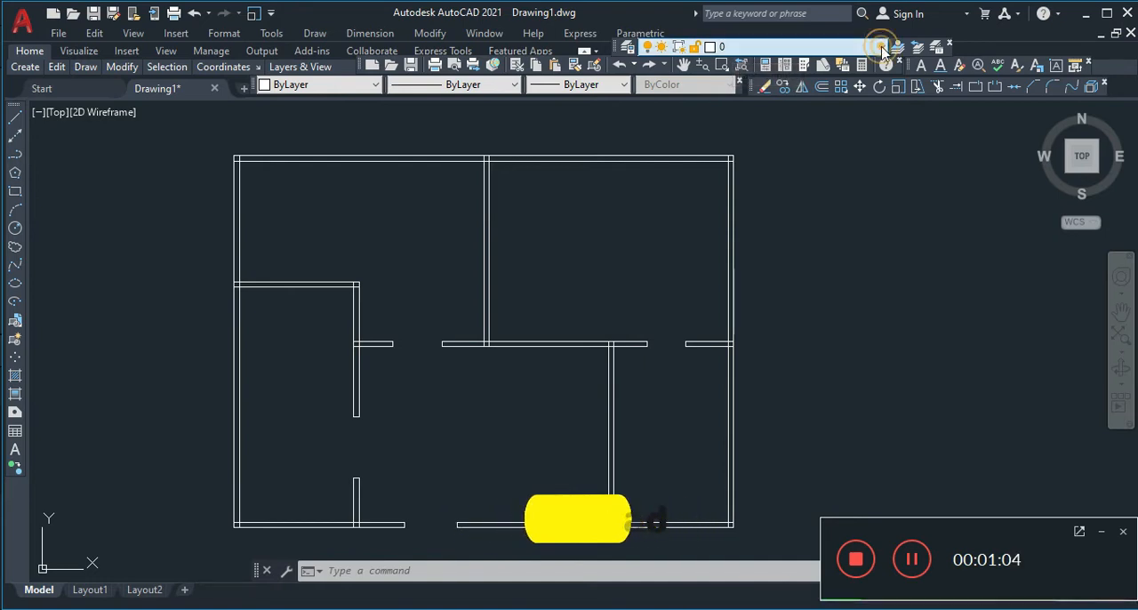
Turn off the current layer 0 and dismiss the resulting notice
{"action": "left_click", "coordinate": [736, 49]}
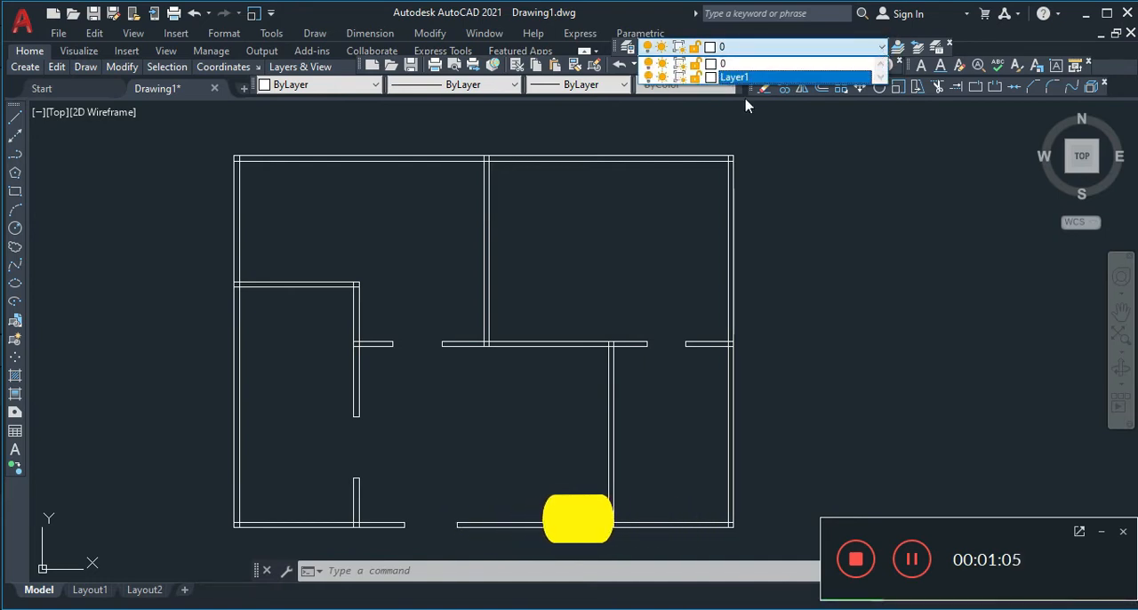
{"action": "left_click", "coordinate": [649, 65]}
{"action": "left_click", "coordinate": [794, 165]}
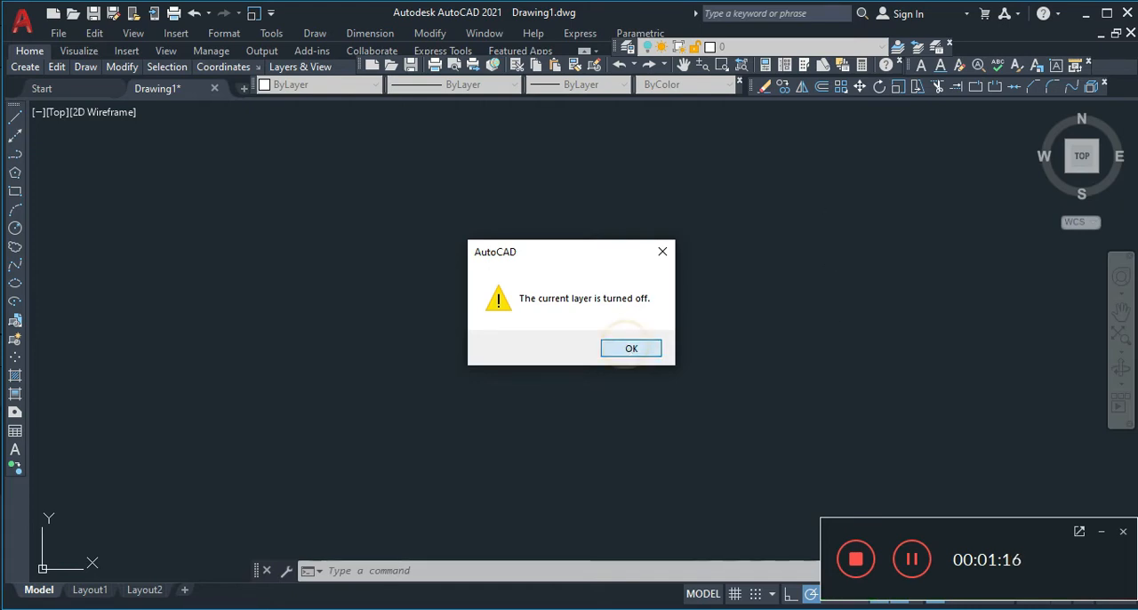
{"action": "left_click", "coordinate": [628, 346]}
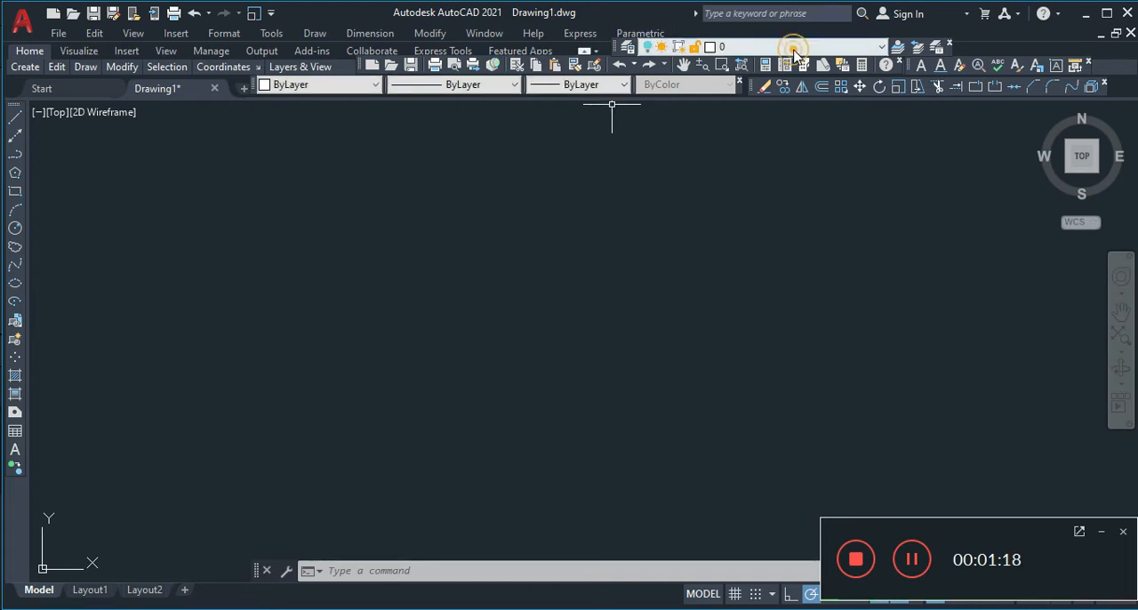
Turn layer 0 back on
{"action": "left_click", "coordinate": [796, 47]}
{"action": "left_click", "coordinate": [650, 69]}
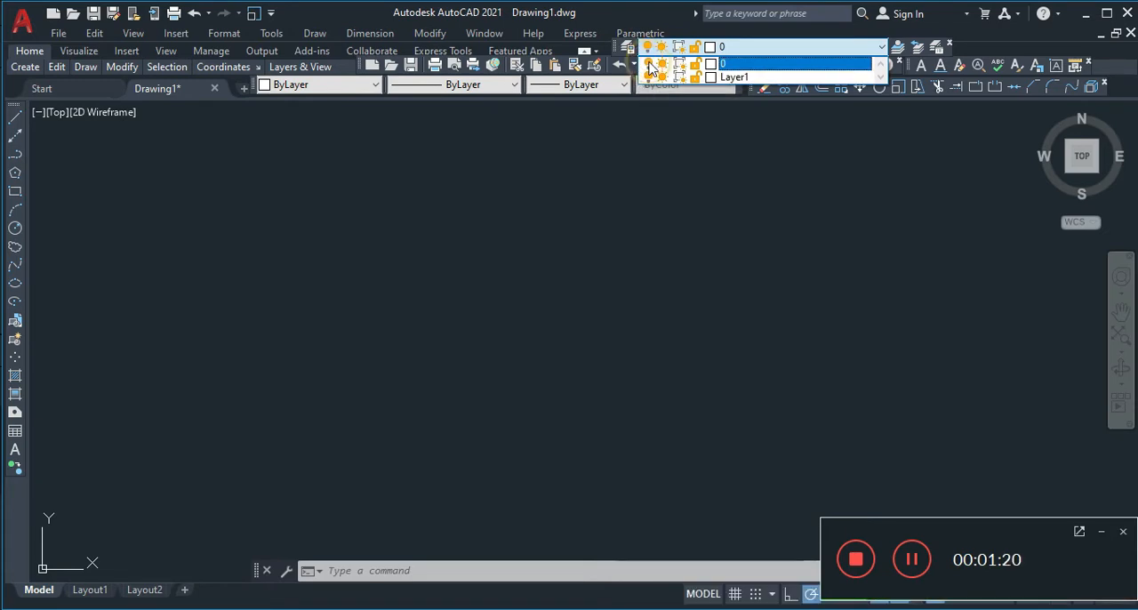
{"action": "left_click", "coordinate": [650, 163]}
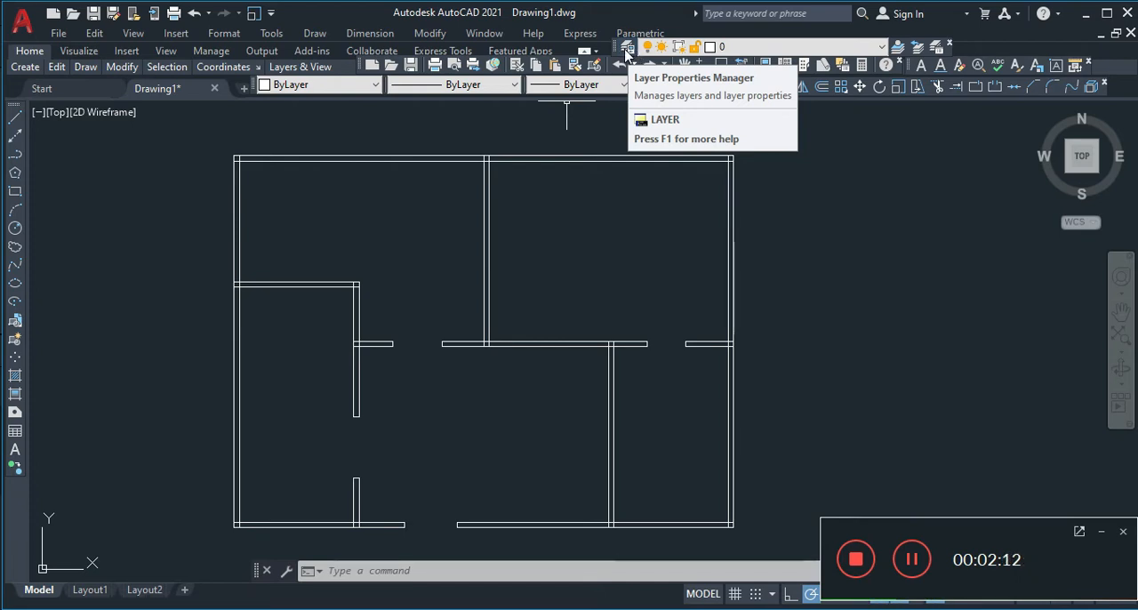
Rename Layer1 as "mur" in the layer properties
{"action": "left_click", "coordinate": [626, 51]}
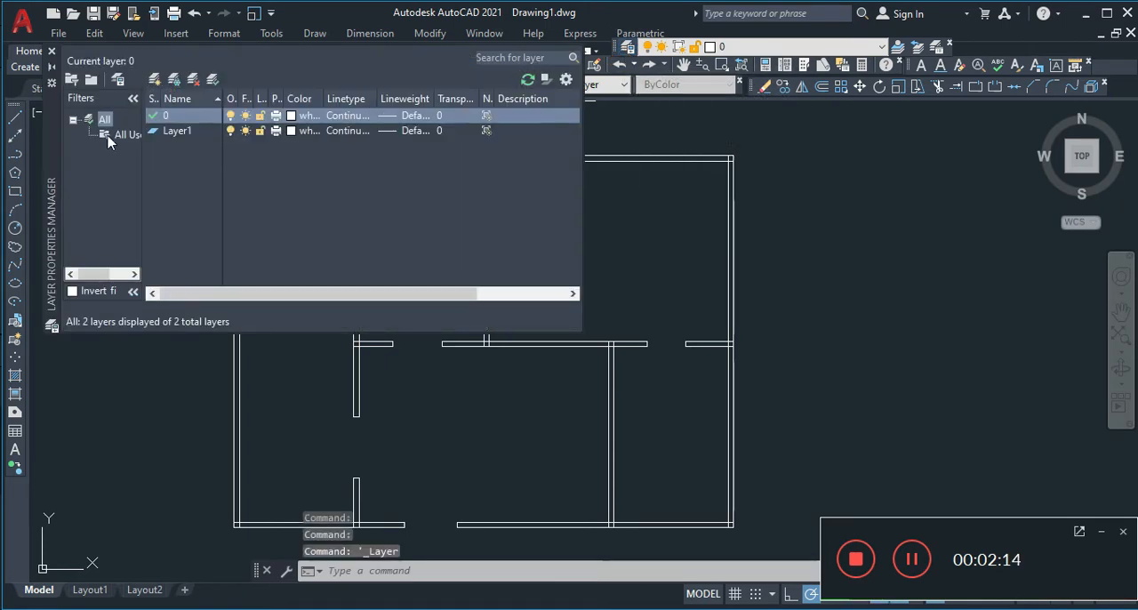
{"action": "left_click", "coordinate": [174, 133]}
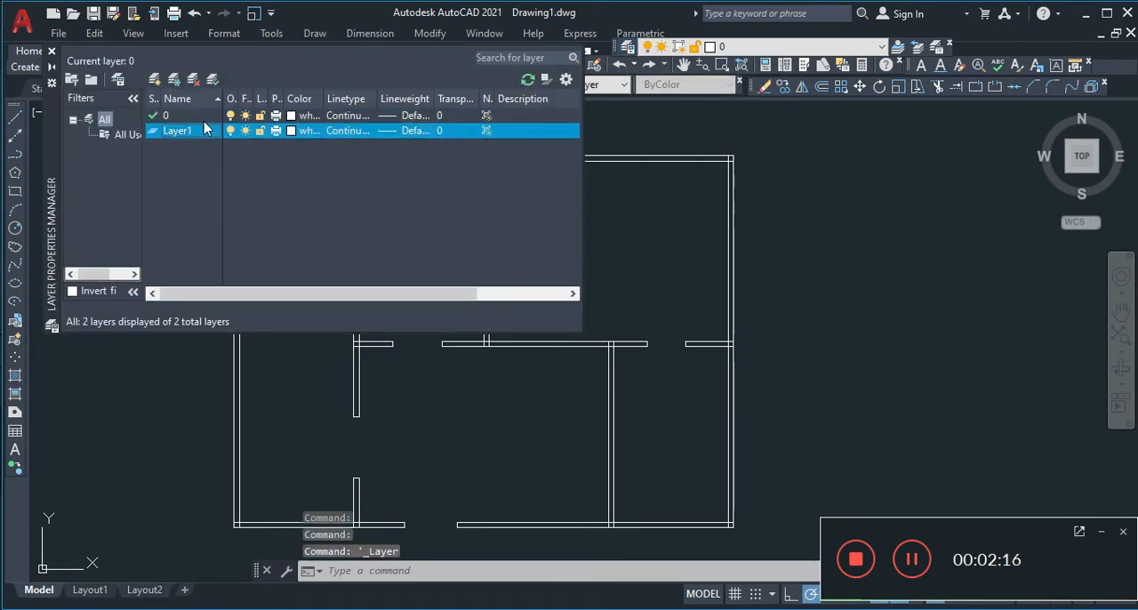
{"action": "left_click", "coordinate": [198, 130]}
{"action": "left_click", "coordinate": [198, 130]}
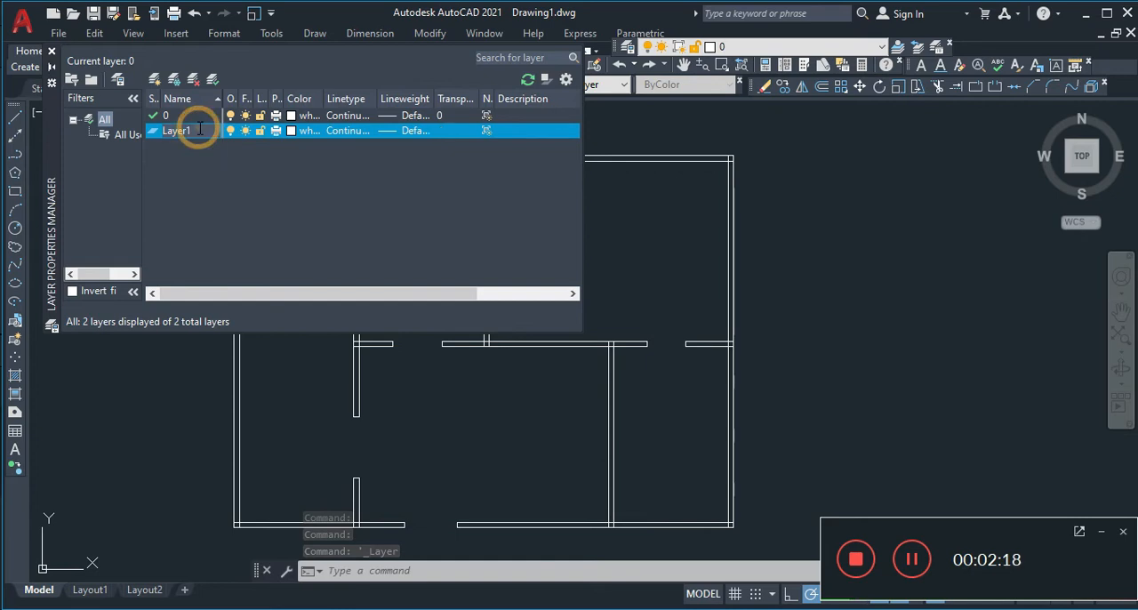
{"action": "key", "text": "BackSpace"}
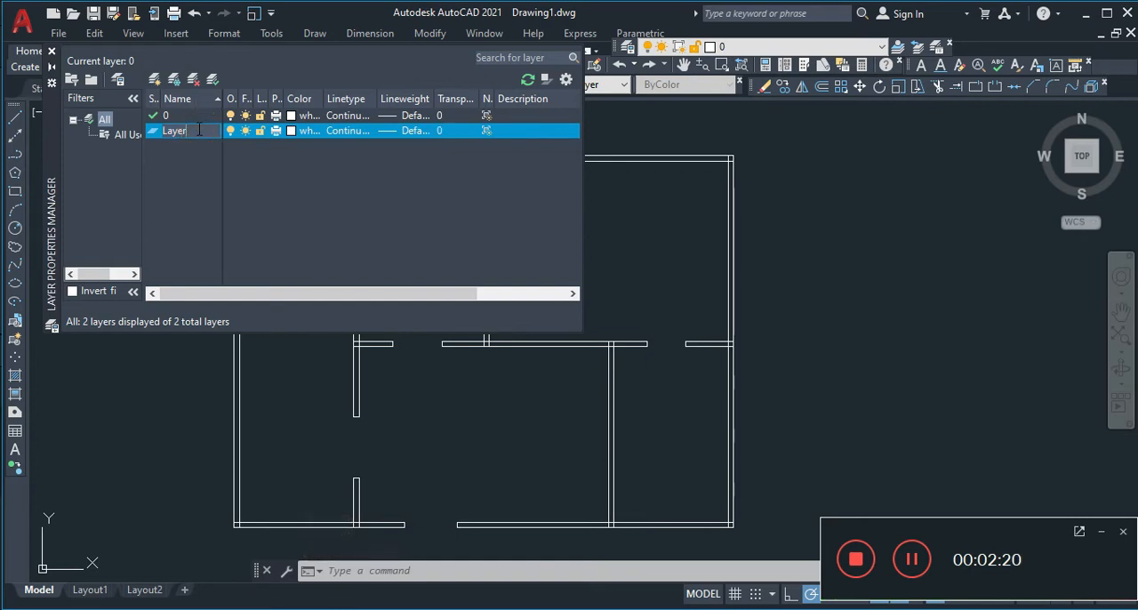
{"action": "key", "text": "BackSpace"}
{"action": "key", "text": "BackSpace"}
{"action": "key", "text": "BackSpace"}
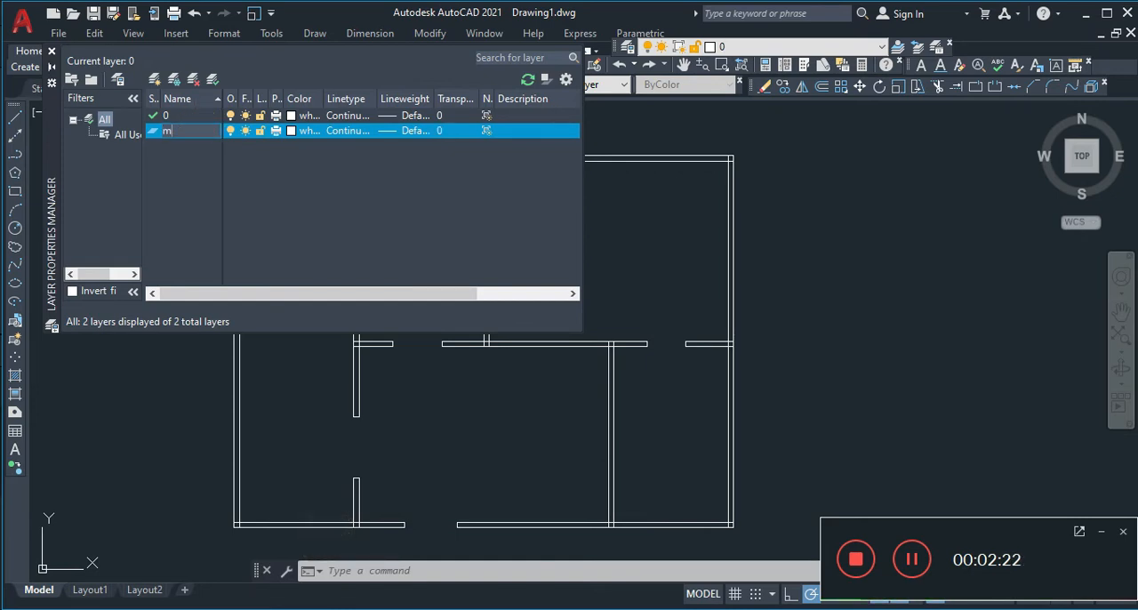
{"action": "type", "text": "mur"}
{"action": "left_click", "coordinate": [293, 133]}
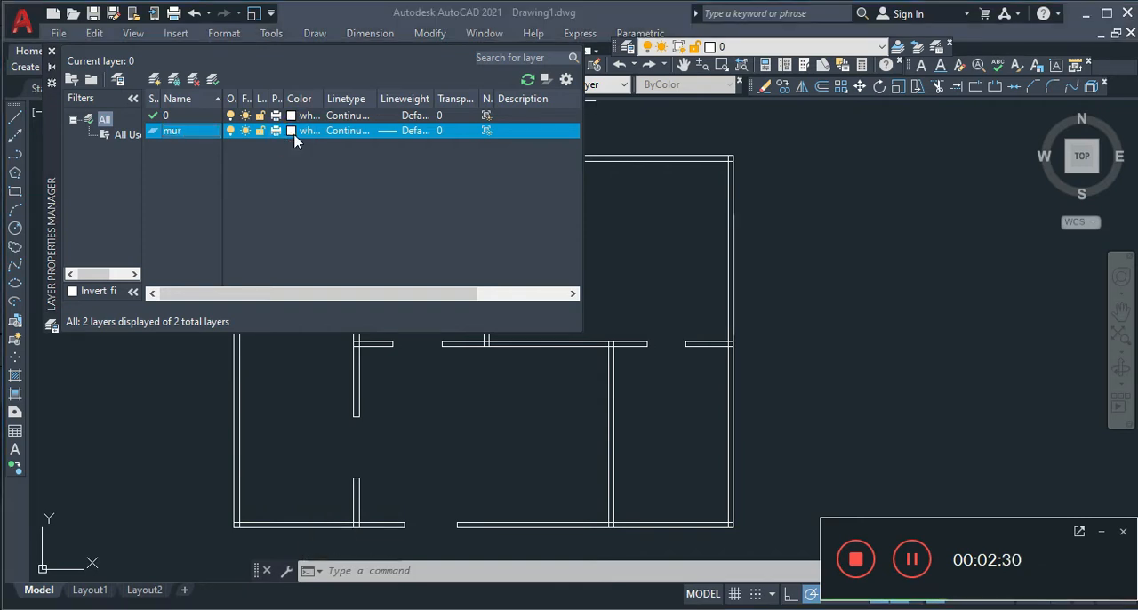
Set the mur layer's color to index color 40, make it the current layer and close the layer manager
{"action": "left_click", "coordinate": [291, 131]}
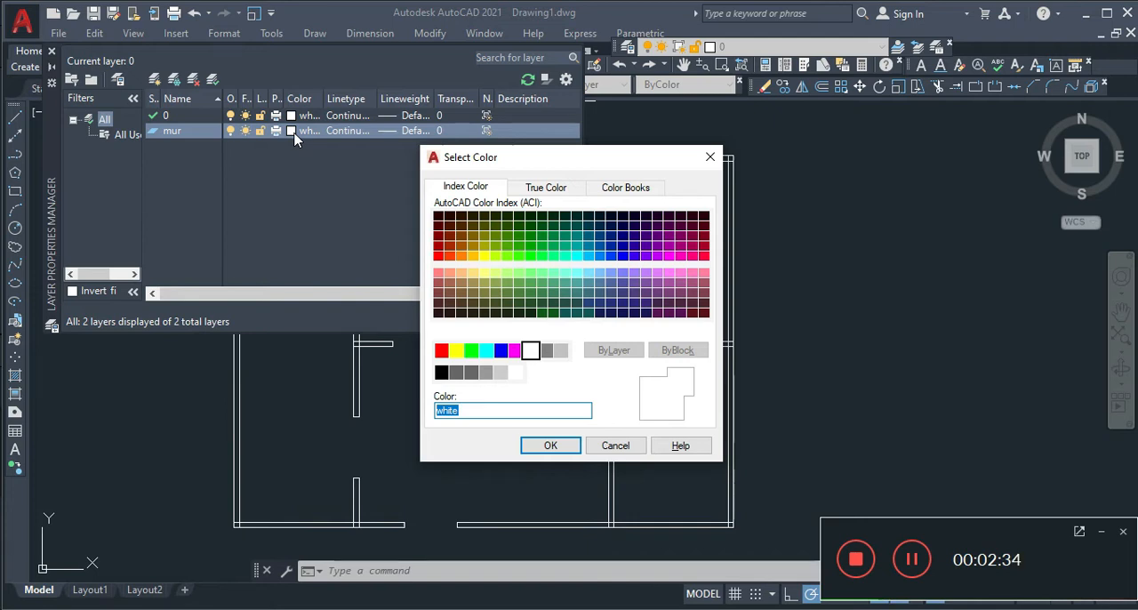
{"action": "left_click", "coordinate": [474, 257]}
{"action": "left_click", "coordinate": [550, 446]}
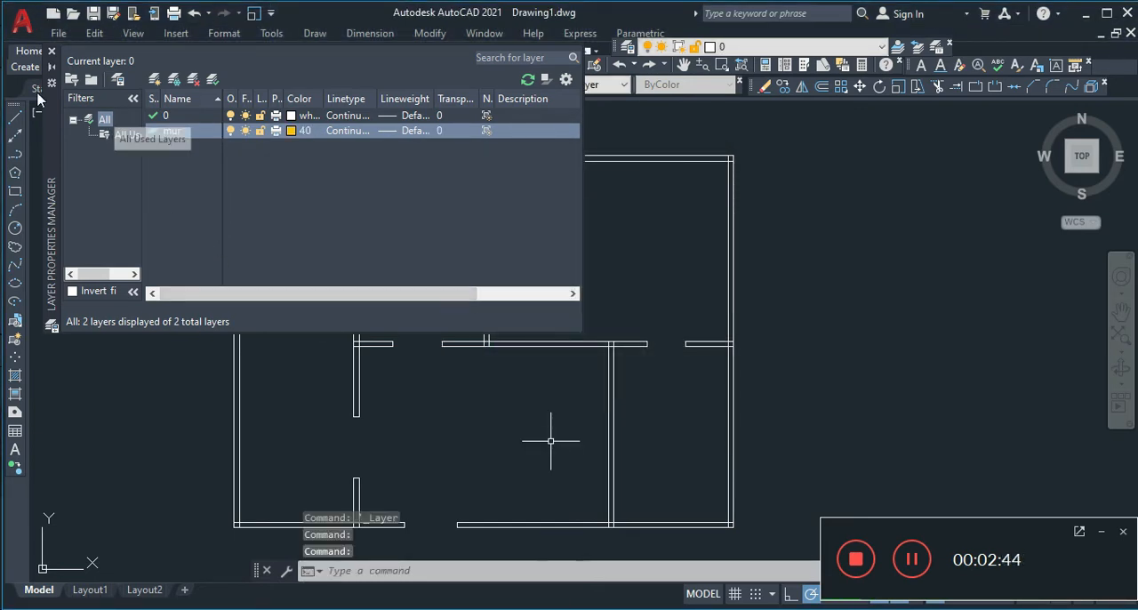
{"action": "double_click", "coordinate": [178, 132]}
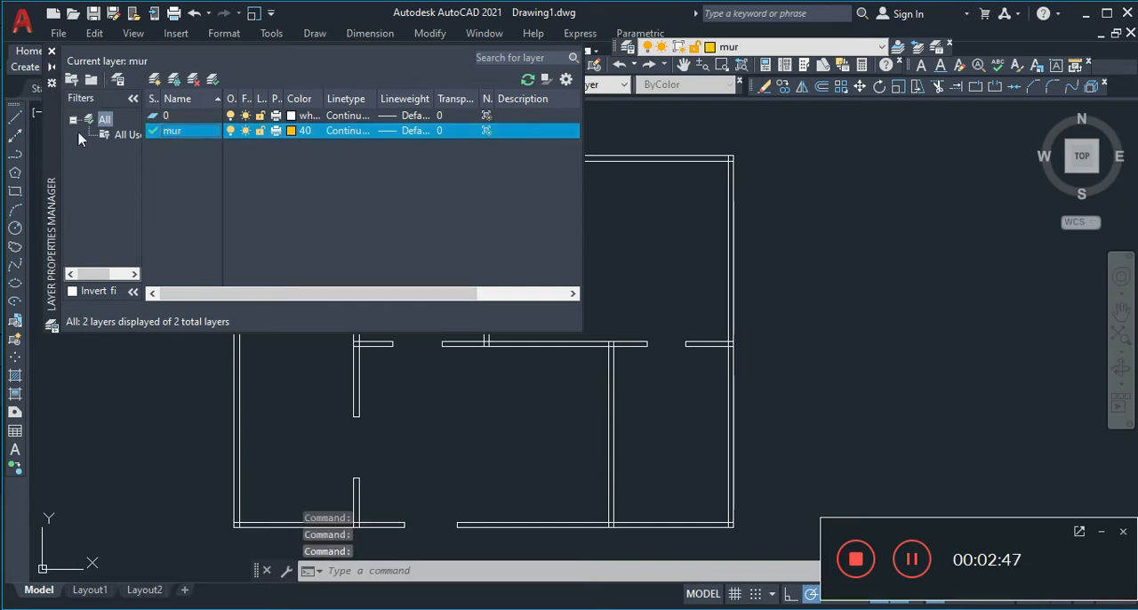
{"action": "left_click", "coordinate": [51, 51]}
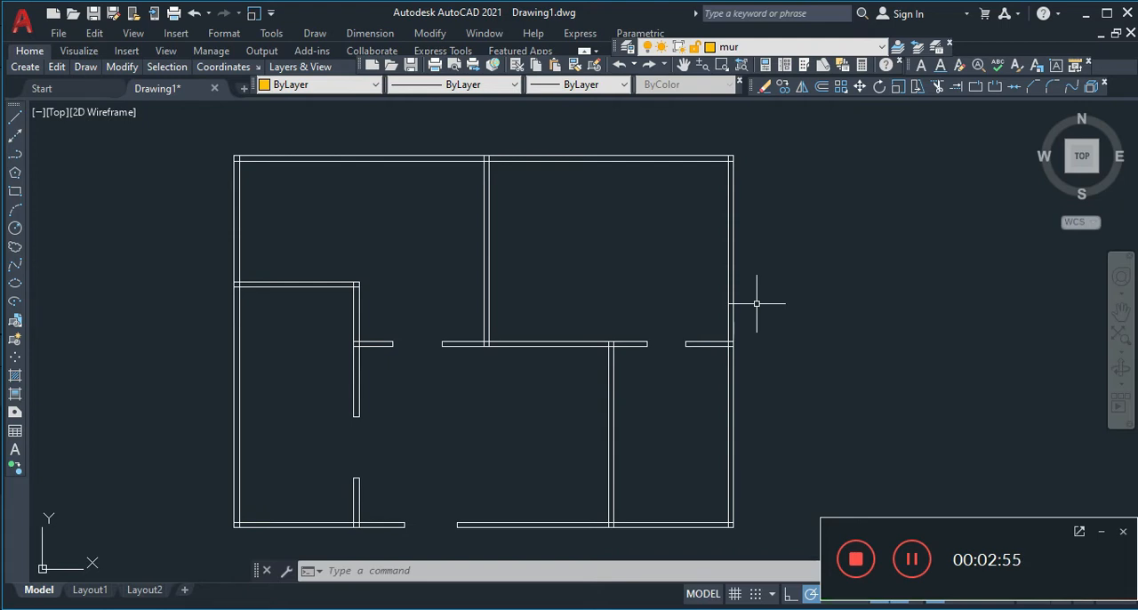
Trace the top exterior wall with a rectangle about 19.03 by 0.2 units, from its upper-left corner to its lower-right corner
{"action": "scroll", "coordinate": [324, 258], "scroll_direction": "up", "scroll_amount": 2}
{"action": "scroll", "coordinate": [324, 258], "scroll_direction": "down", "scroll_amount": 2}
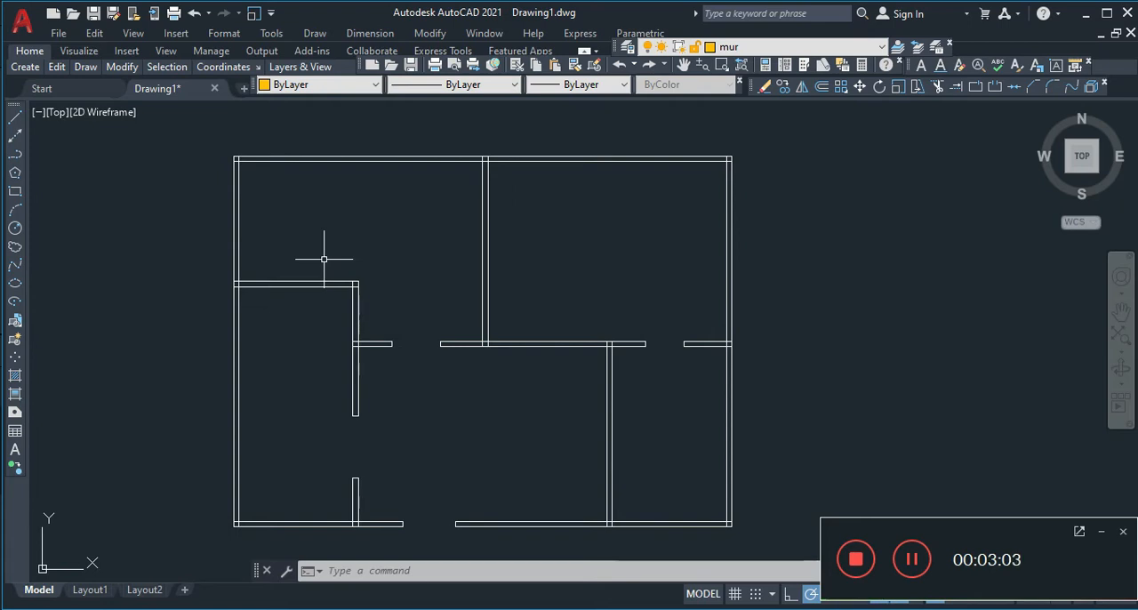
{"action": "scroll", "coordinate": [324, 259], "scroll_direction": "up", "scroll_amount": 2}
{"action": "scroll", "coordinate": [325, 259], "scroll_direction": "up", "scroll_amount": 1}
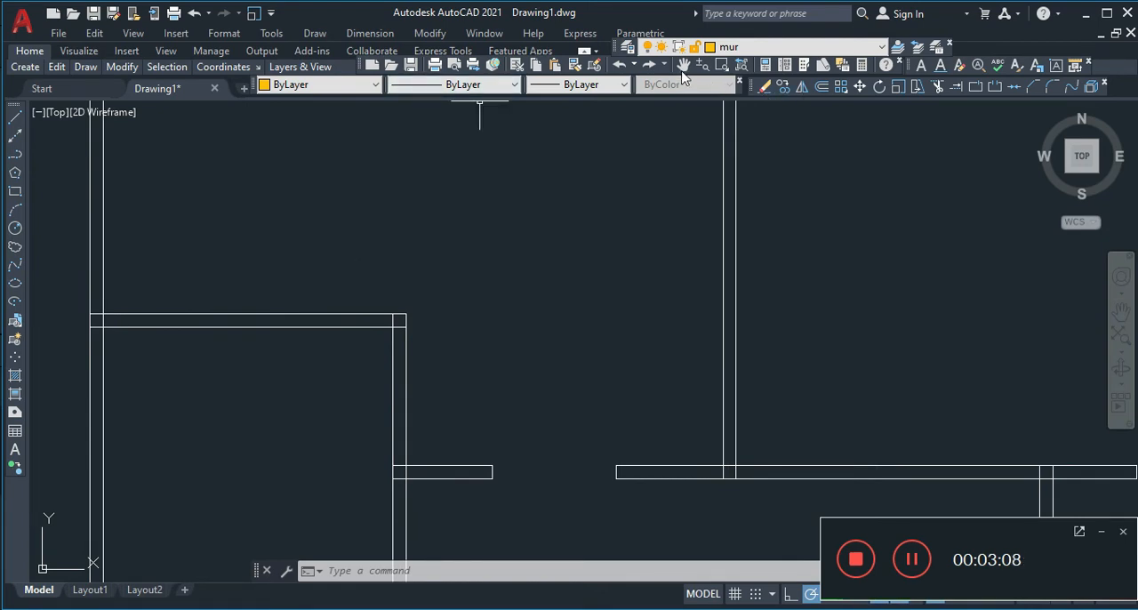
{"action": "left_click", "coordinate": [683, 65]}
{"action": "mouse_move", "coordinate": [546, 241]}
{"action": "left_mouse_down"}
{"action": "mouse_move", "coordinate": [599, 453]}
{"action": "mouse_move", "coordinate": [577, 492]}
{"action": "left_mouse_up"}
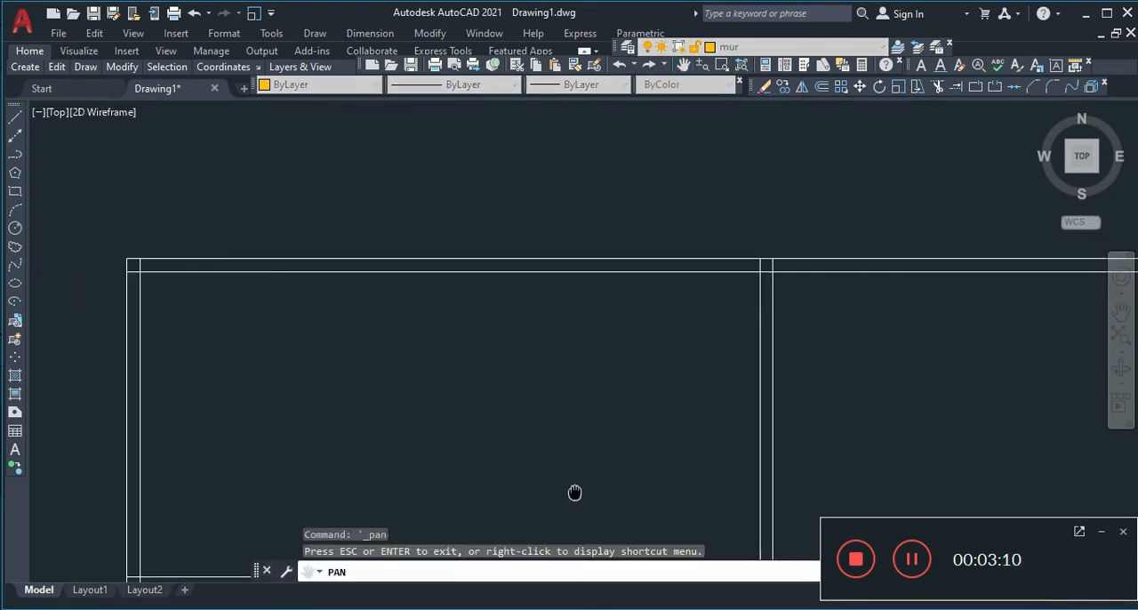
{"action": "right_click", "coordinate": [427, 357]}
{"action": "left_click", "coordinate": [513, 372]}
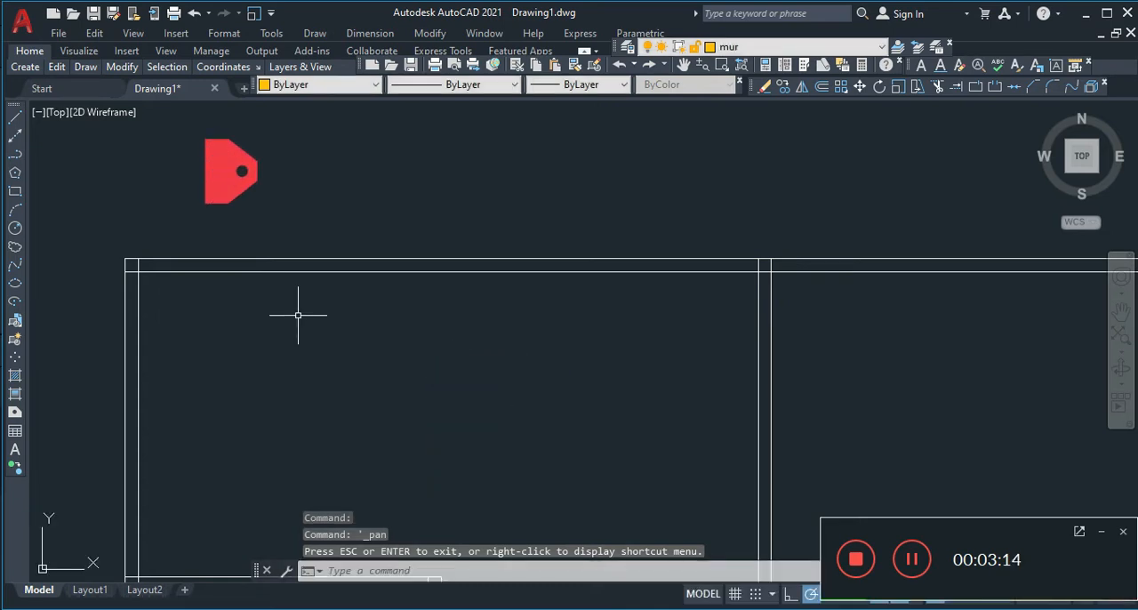
{"action": "left_click", "coordinate": [16, 193]}
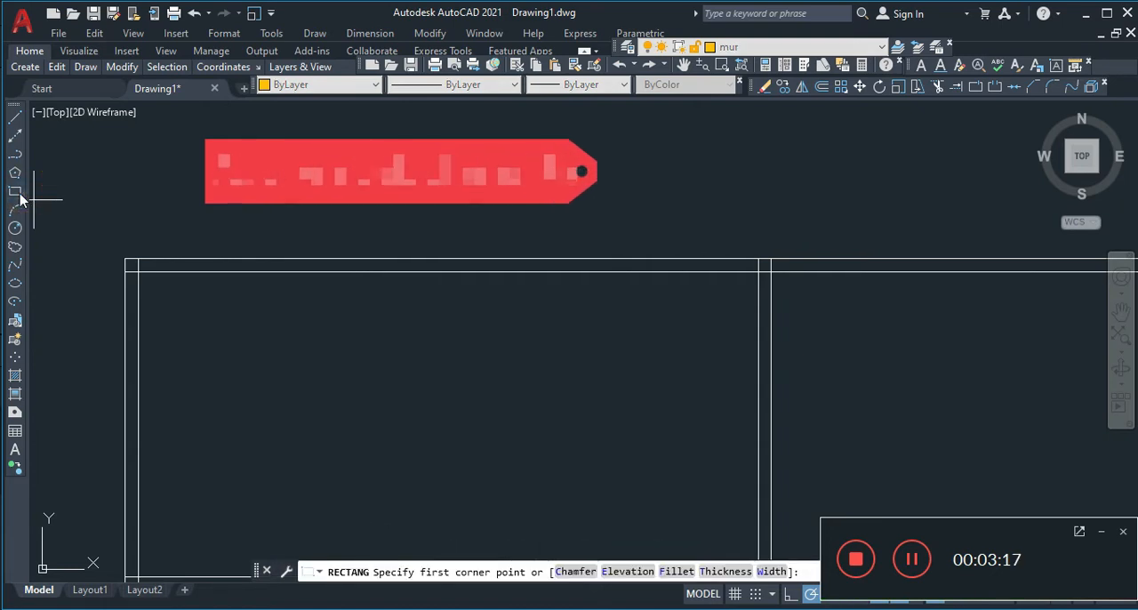
{"action": "left_click", "coordinate": [125, 260]}
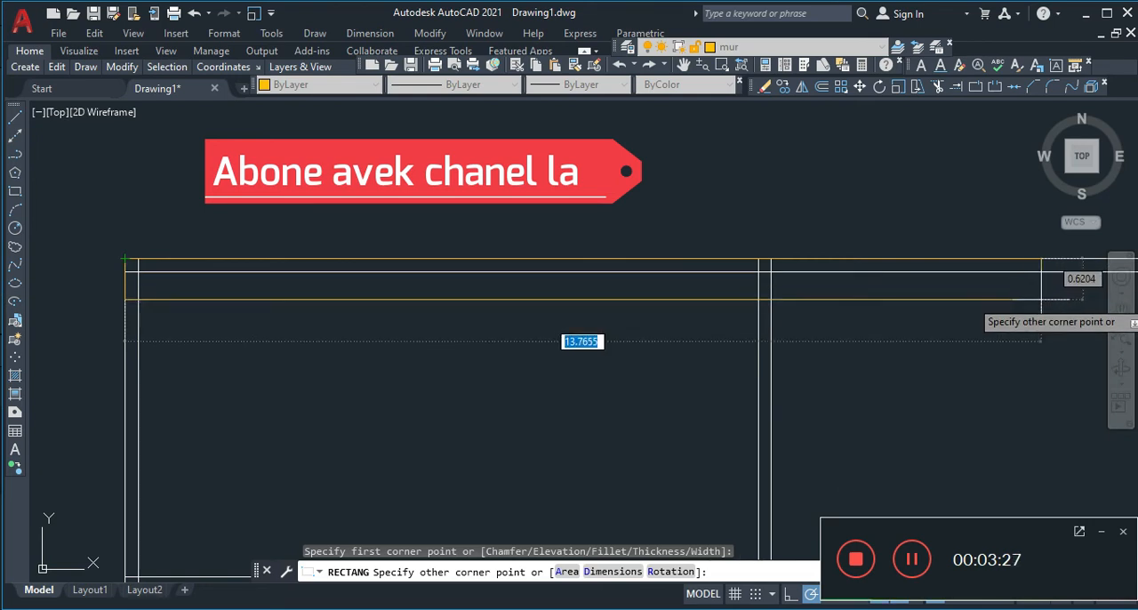
{"action": "scroll", "coordinate": [1042, 297], "scroll_direction": "down", "scroll_amount": 5}
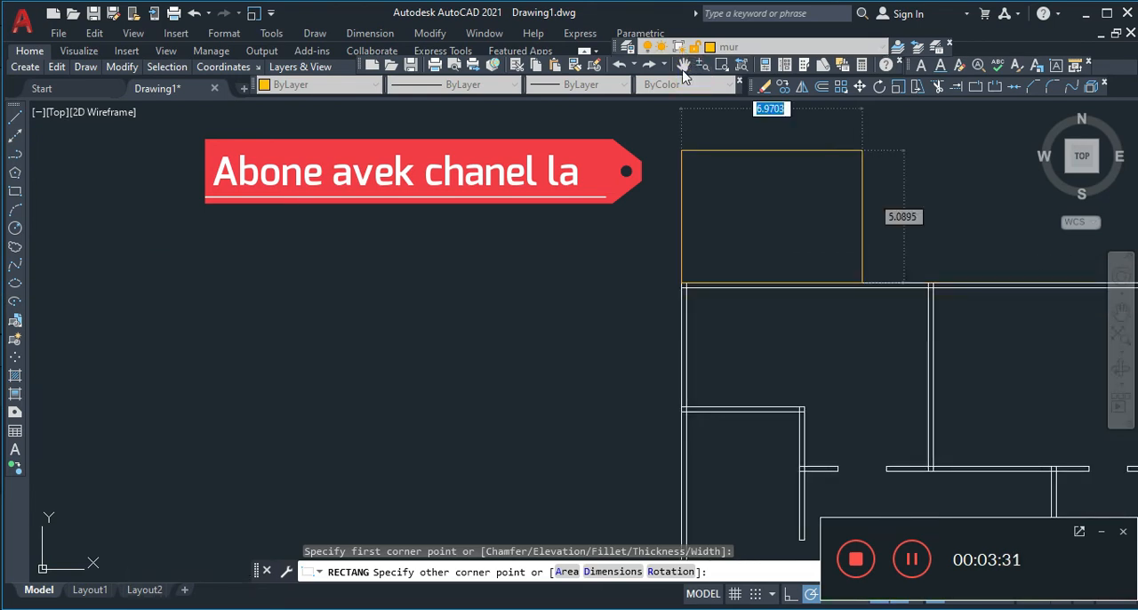
{"action": "left_click", "coordinate": [683, 65]}
{"action": "mouse_move", "coordinate": [859, 228]}
{"action": "left_mouse_down"}
{"action": "mouse_move", "coordinate": [622, 248]}
{"action": "mouse_move", "coordinate": [383, 246]}
{"action": "left_mouse_up"}
{"action": "right_click", "coordinate": [388, 223]}
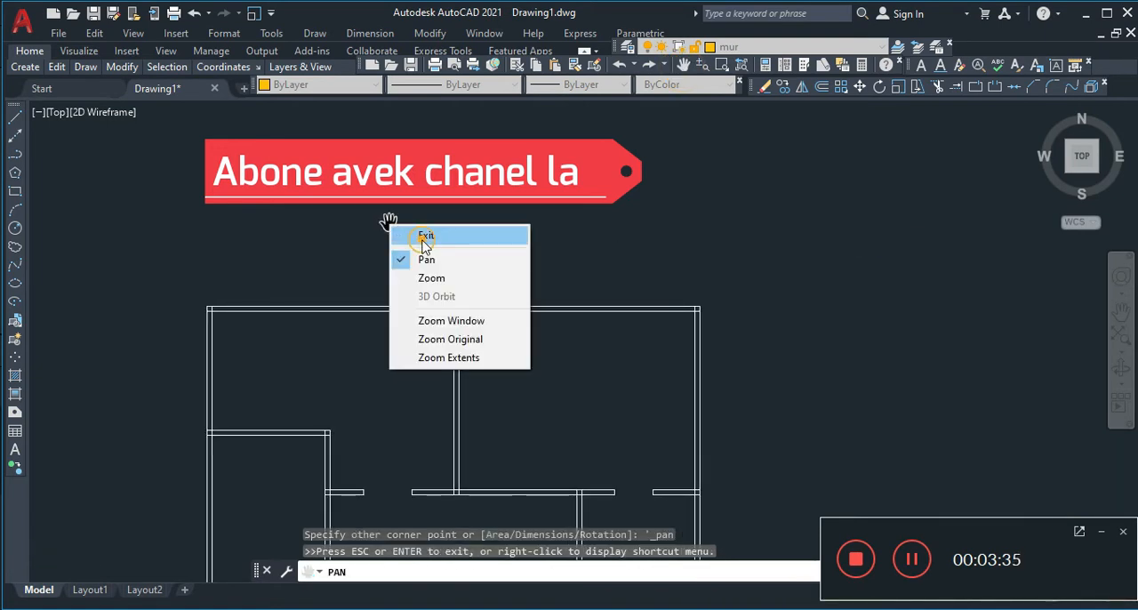
{"action": "left_click", "coordinate": [424, 237]}
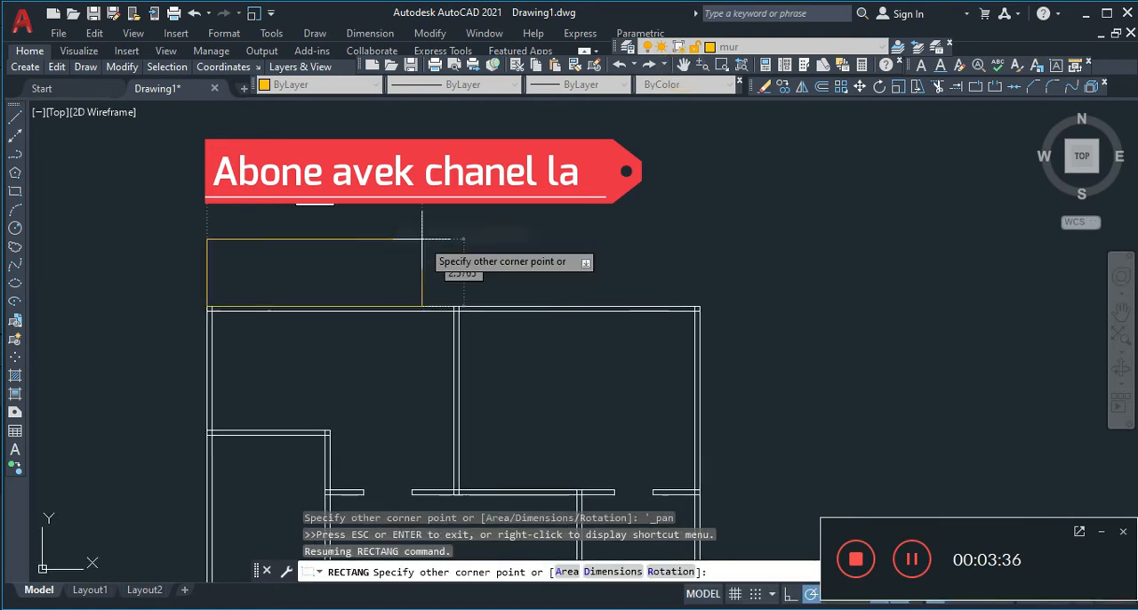
{"action": "left_click", "coordinate": [699, 311]}
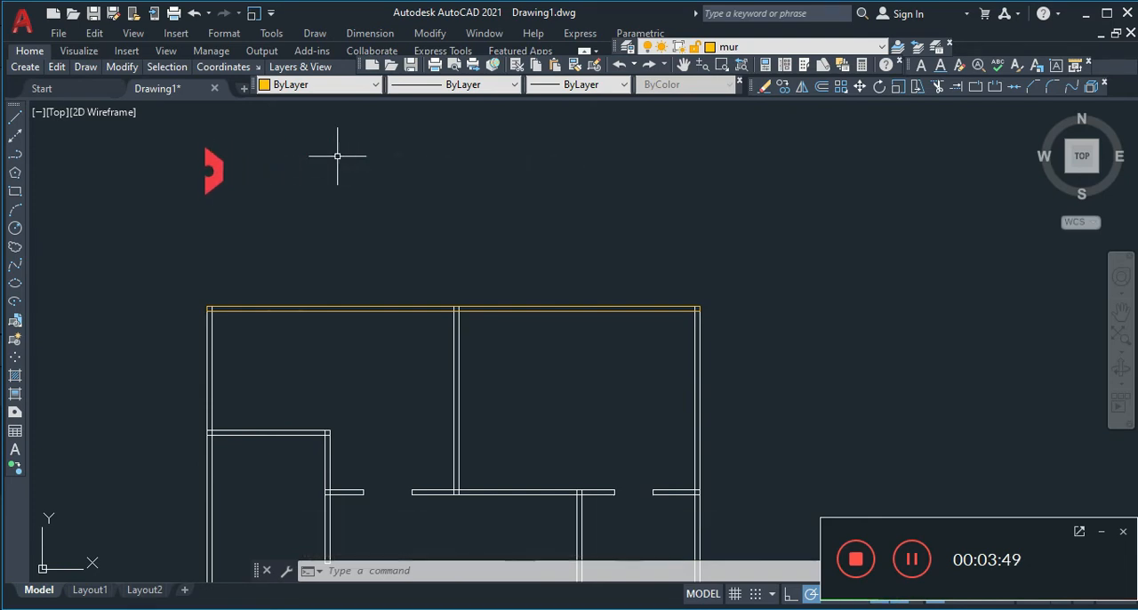
Trace the vertical interior wall between the two upper rooms with a rectangle about 0.2 by 7.27 units, starting at the top exterior wall
{"action": "scroll", "coordinate": [337, 157], "scroll_direction": "up", "scroll_amount": 2}
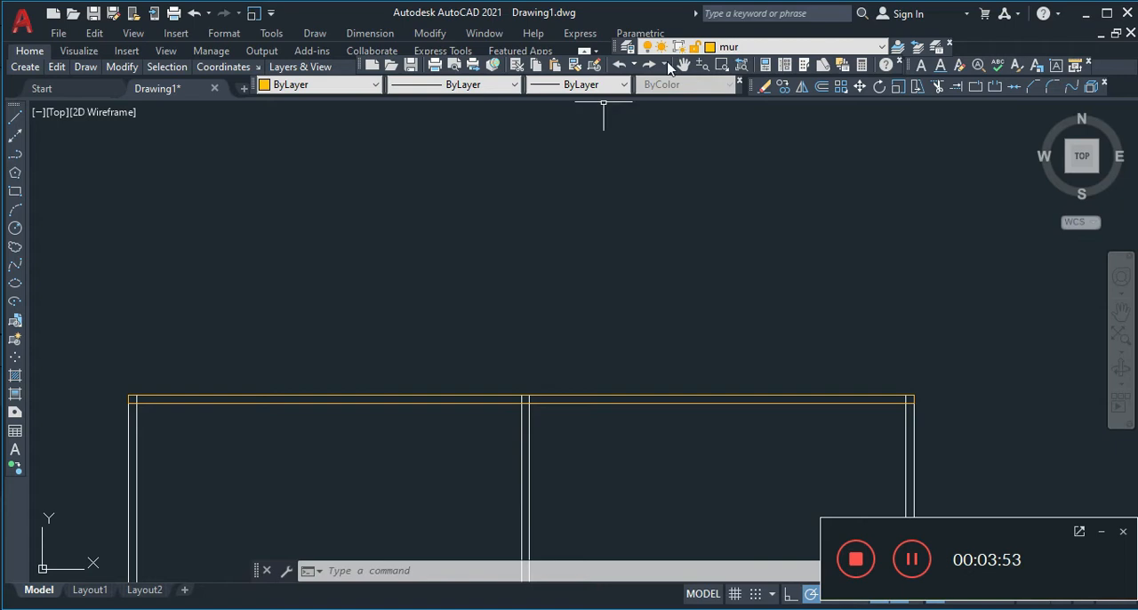
{"action": "left_click", "coordinate": [683, 65]}
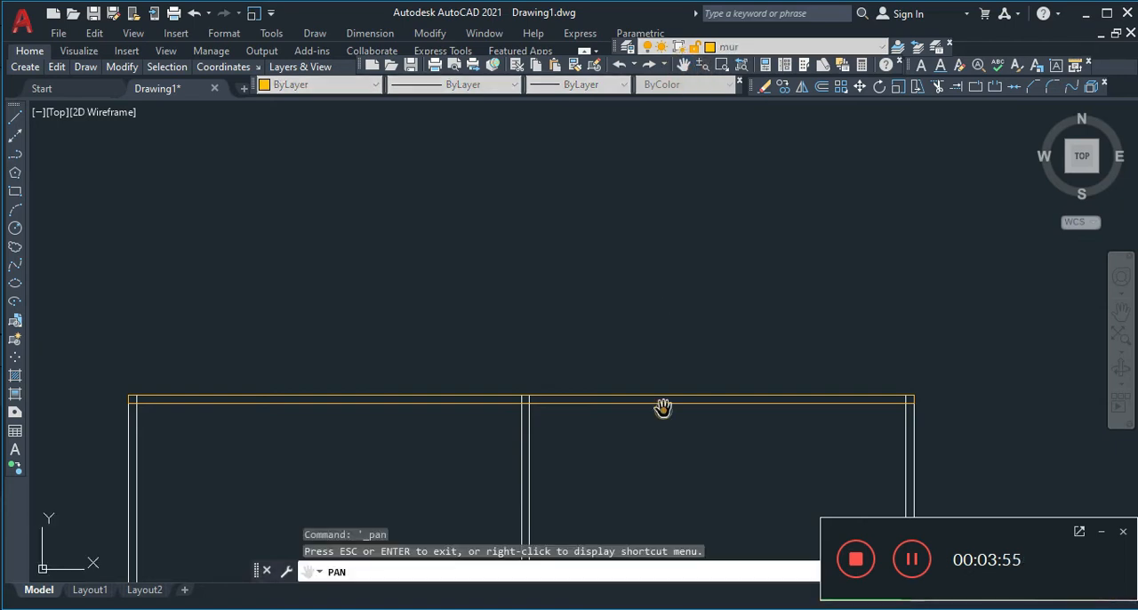
{"action": "mouse_move", "coordinate": [660, 407]}
{"action": "left_mouse_down"}
{"action": "mouse_move", "coordinate": [627, 303]}
{"action": "mouse_move", "coordinate": [735, 186]}
{"action": "left_mouse_up"}
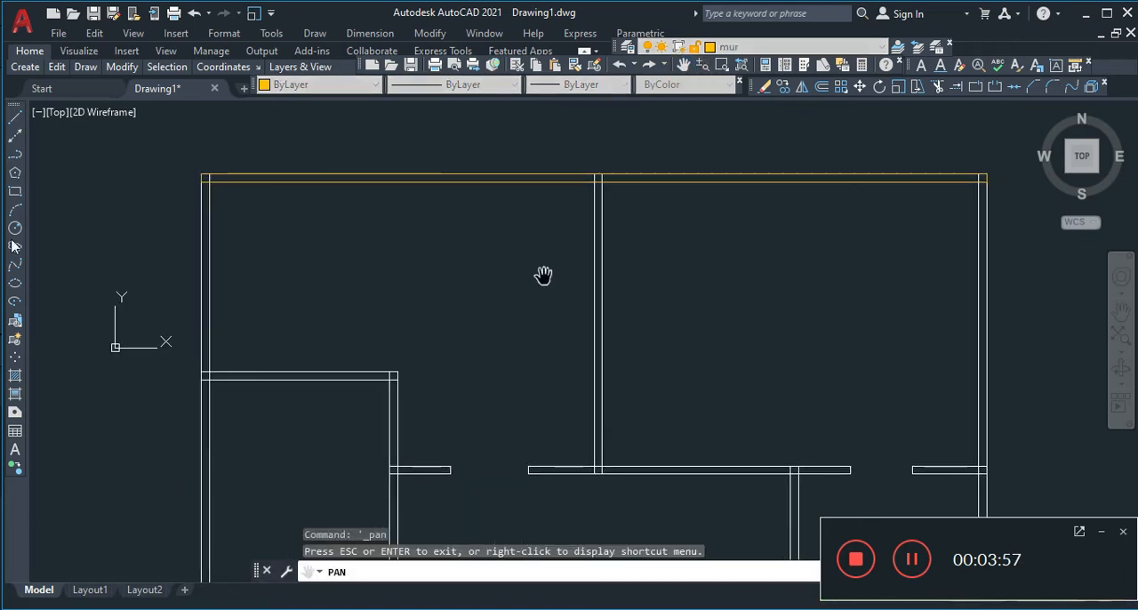
{"action": "key", "text": "Escape"}
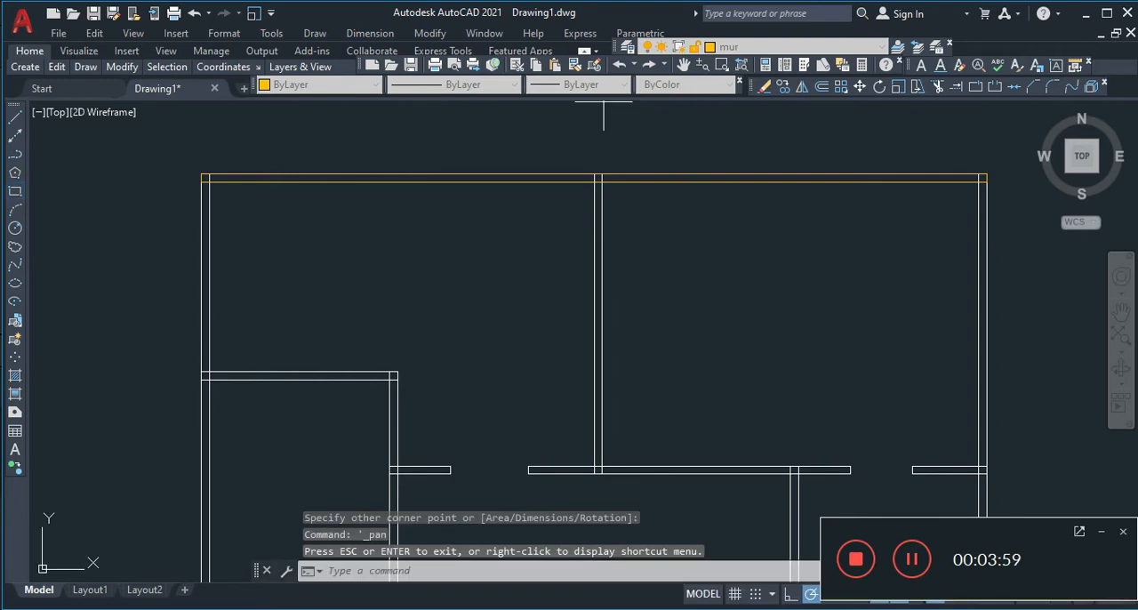
{"action": "left_click", "coordinate": [15, 191]}
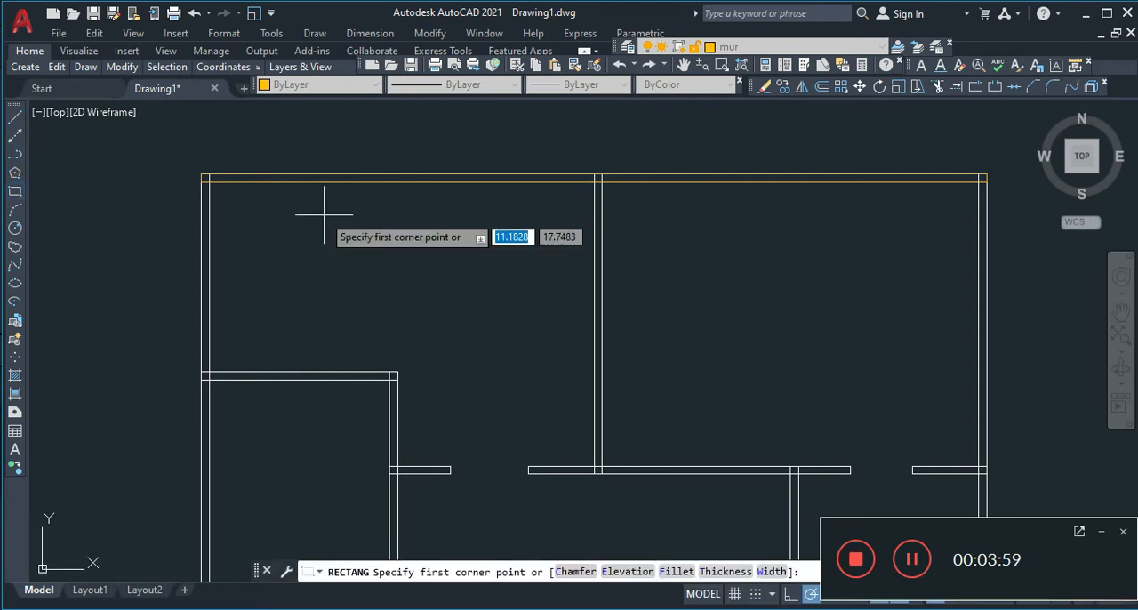
{"action": "left_click", "coordinate": [593, 174]}
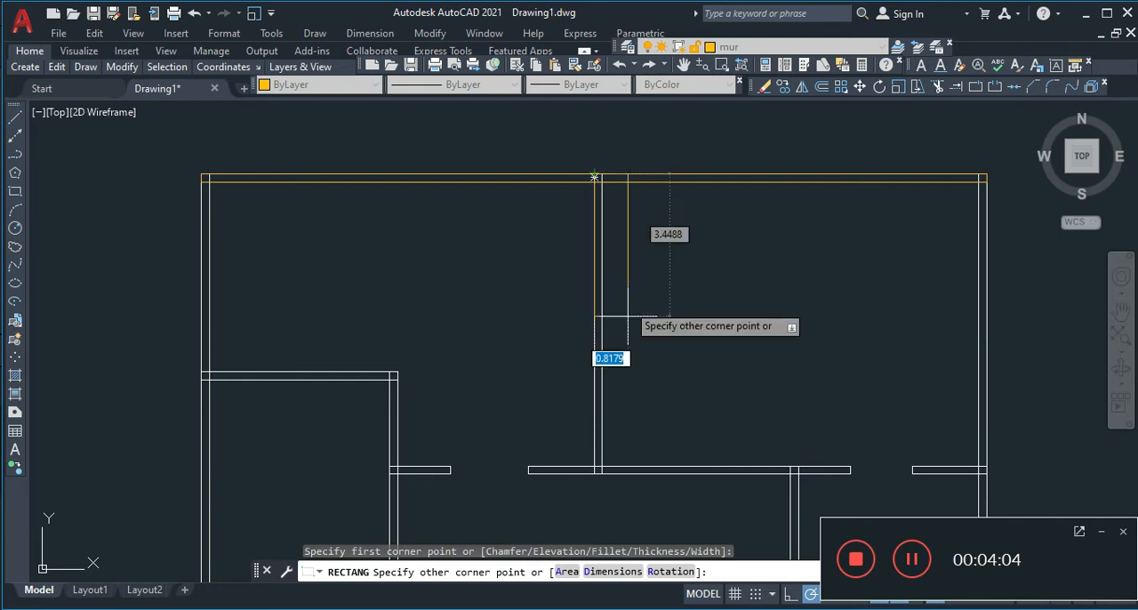
{"action": "left_click", "coordinate": [601, 473]}
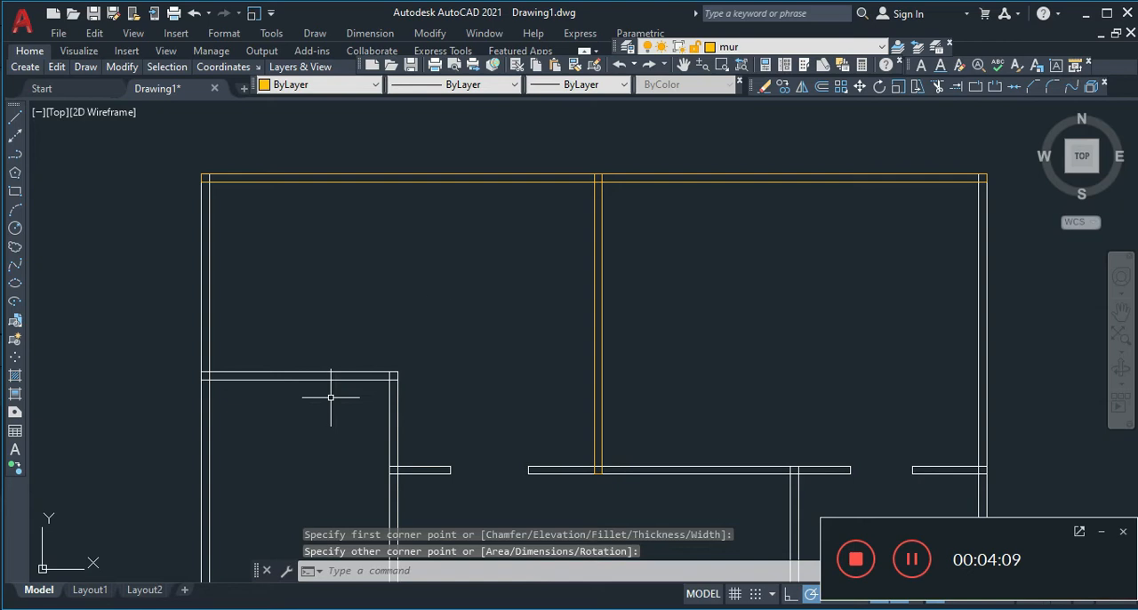
Try to trace the left exterior wall with a rectangle from its upper-left corner, and undo it
{"action": "left_click", "coordinate": [435, 280]}
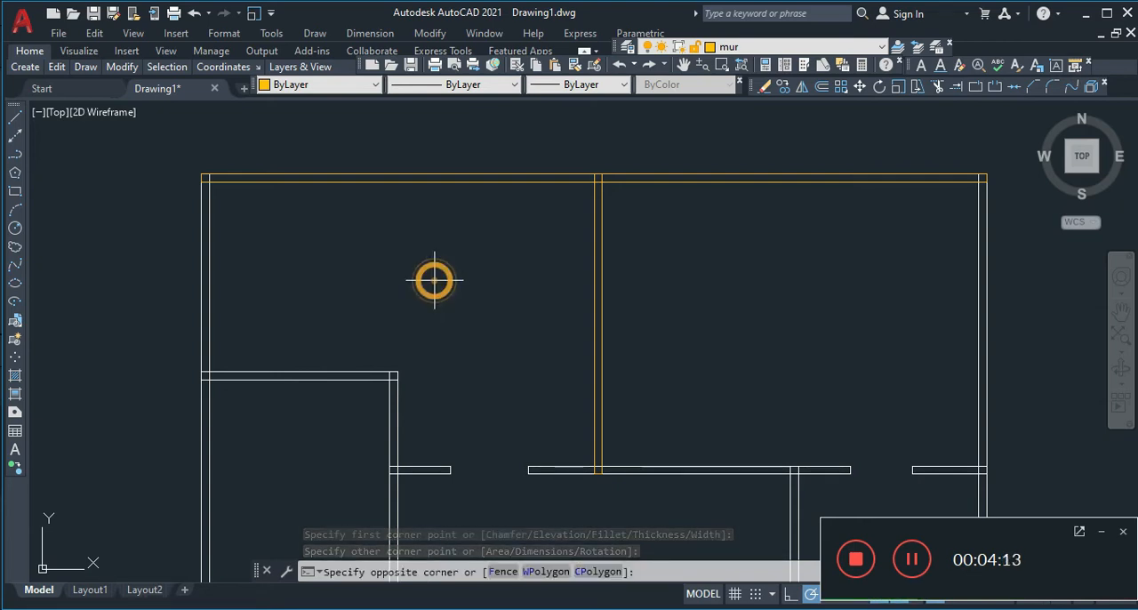
{"action": "right_click", "coordinate": [435, 281]}
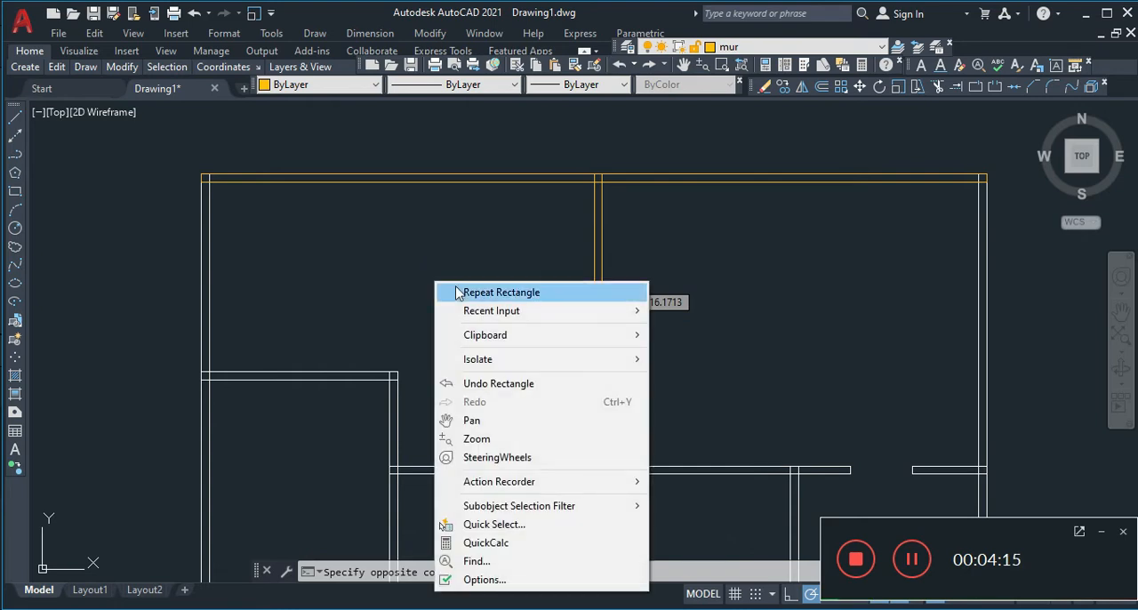
{"action": "left_click", "coordinate": [455, 288]}
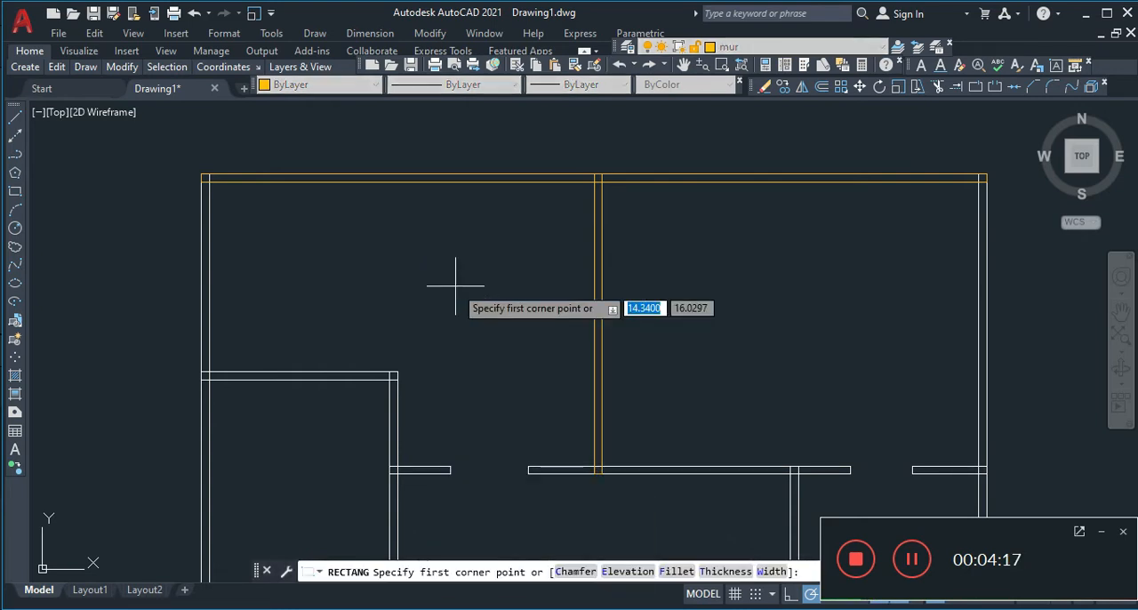
{"action": "left_click", "coordinate": [200, 173]}
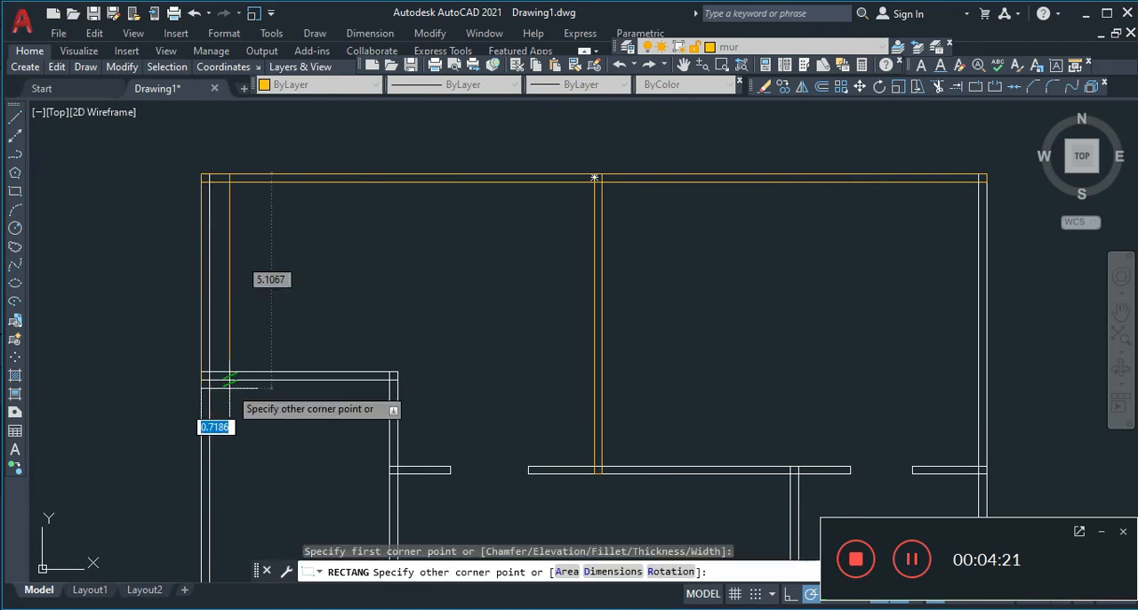
{"action": "left_click", "coordinate": [226, 441]}
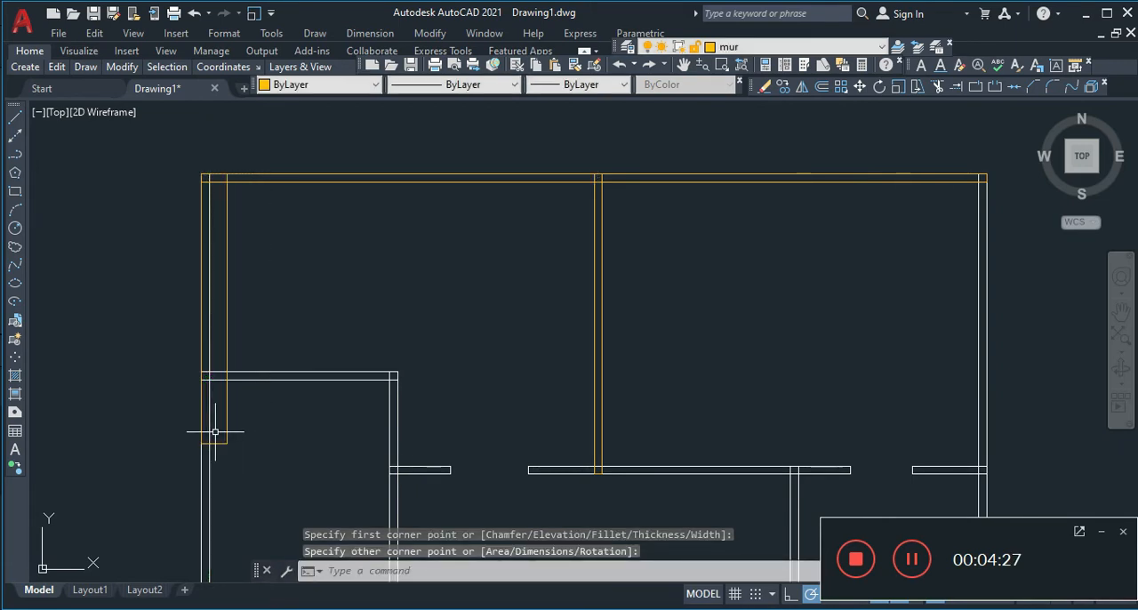
{"action": "key", "text": "ctrl+z"}
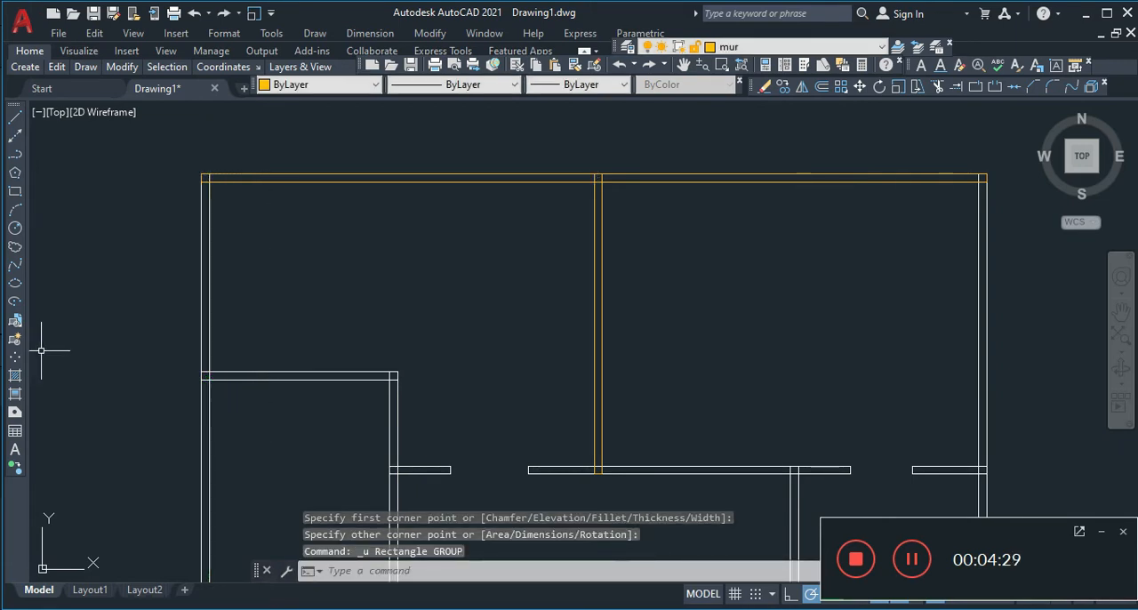
Trace the horizontal interior wall branching off the left exterior wall with a rectangle about 4.76 by 0.2 units
{"action": "right_click", "coordinate": [152, 222]}
{"action": "mouse_move", "coordinate": [206, 248]}
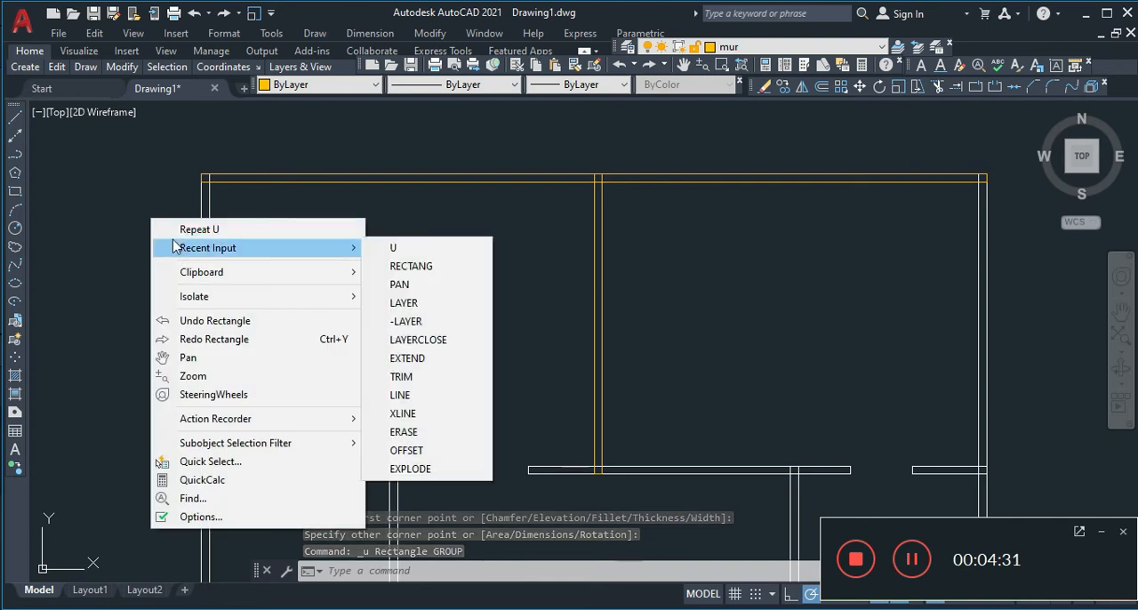
{"action": "left_click", "coordinate": [100, 219]}
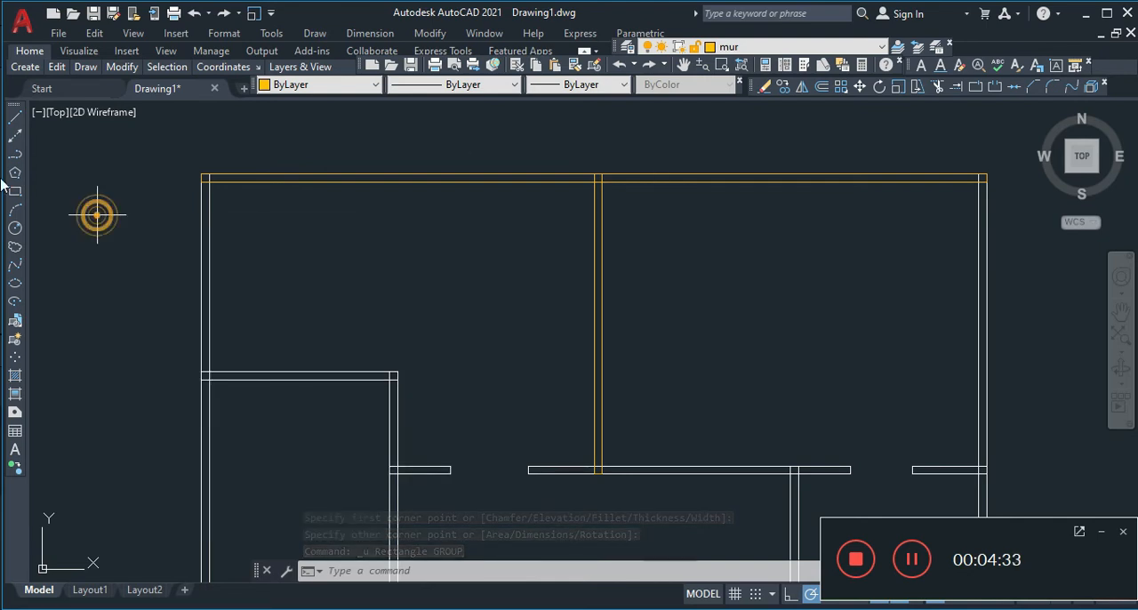
{"action": "left_click", "coordinate": [98, 215]}
{"action": "left_click", "coordinate": [15, 191]}
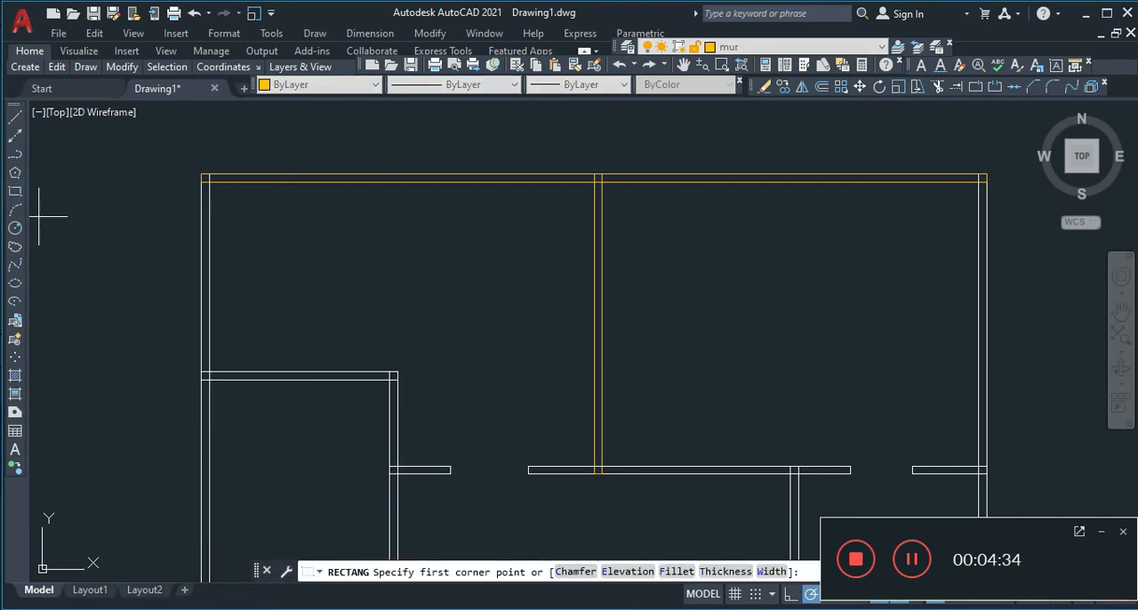
{"action": "left_click", "coordinate": [202, 372]}
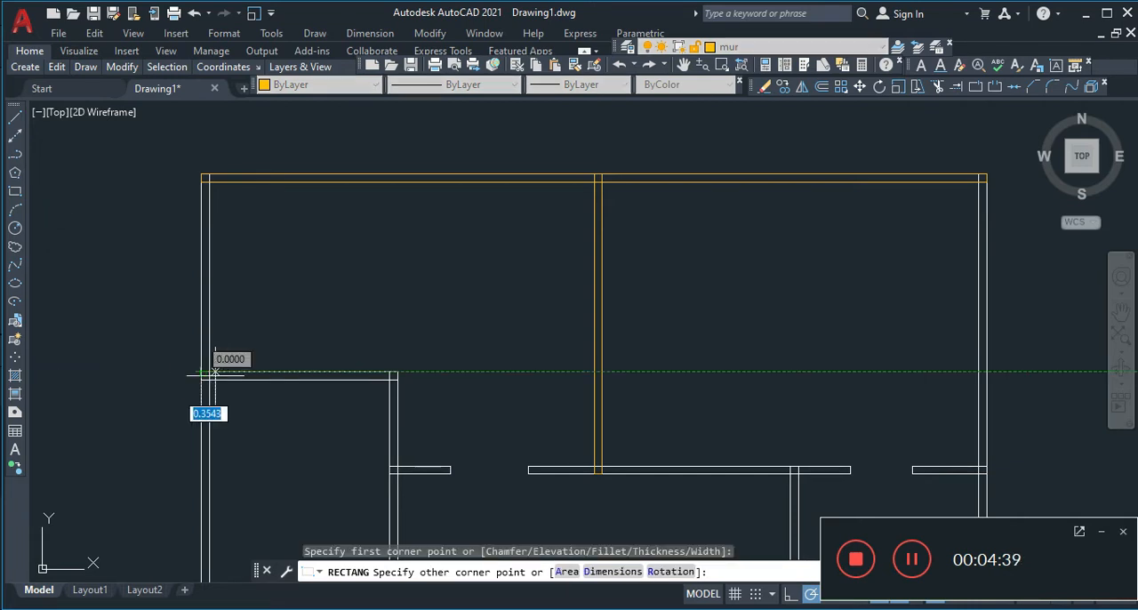
{"action": "left_click", "coordinate": [395, 379]}
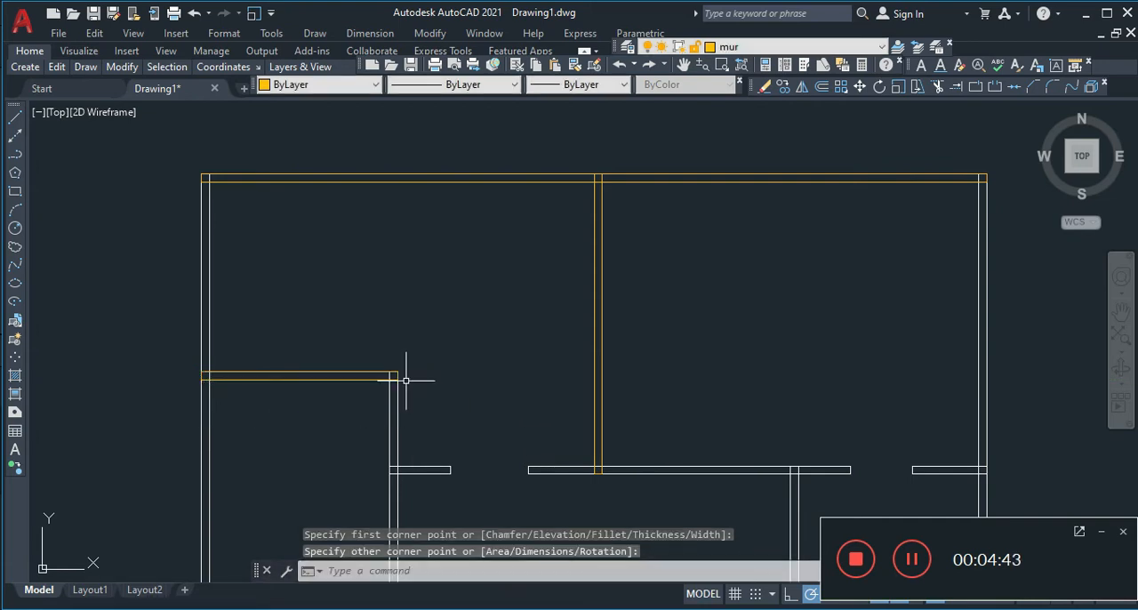
Trace the central horizontal interior wall between the two door openings with a rectangle, from its upper-left corner to its lower-right corner
{"action": "scroll", "coordinate": [480, 282], "scroll_direction": "down", "scroll_amount": 2}
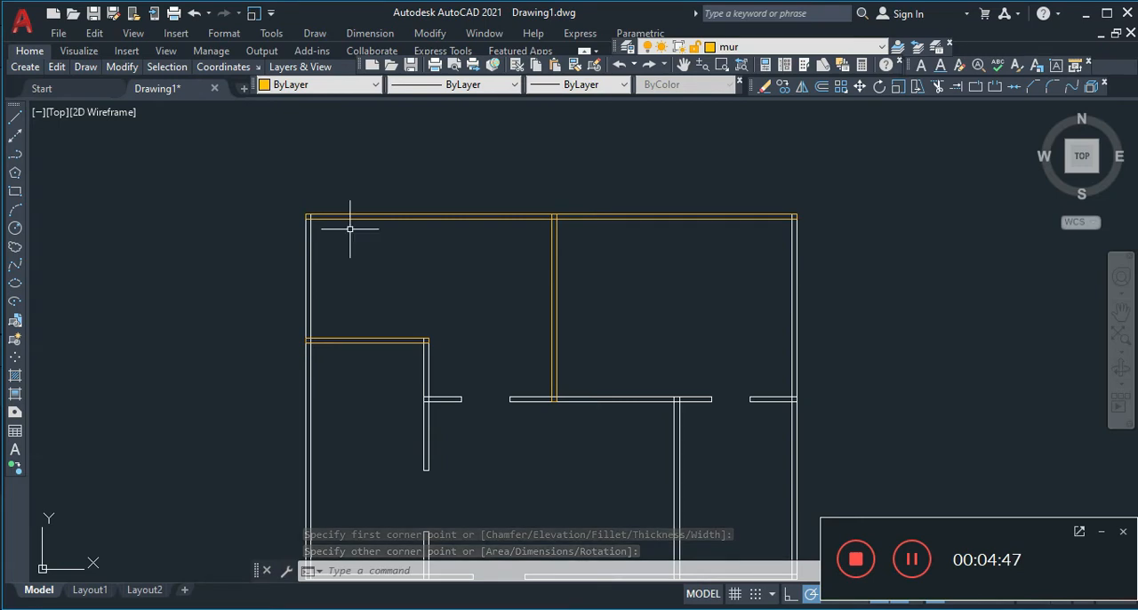
{"action": "scroll", "coordinate": [318, 220], "scroll_direction": "up", "scroll_amount": 2}
{"action": "scroll", "coordinate": [318, 220], "scroll_direction": "down", "scroll_amount": 3}
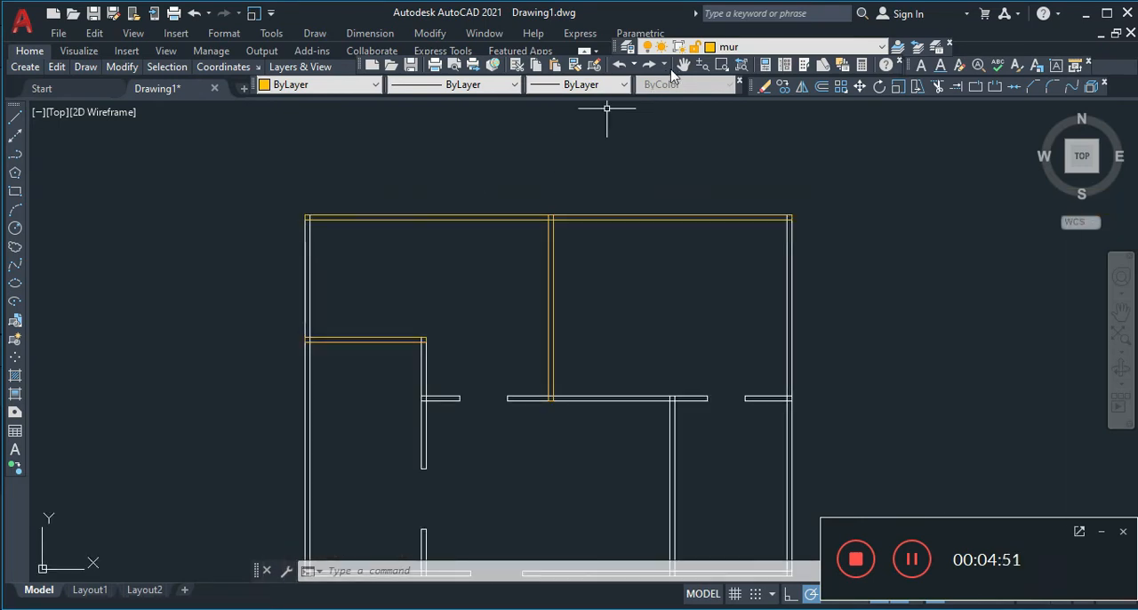
{"action": "left_click", "coordinate": [683, 67]}
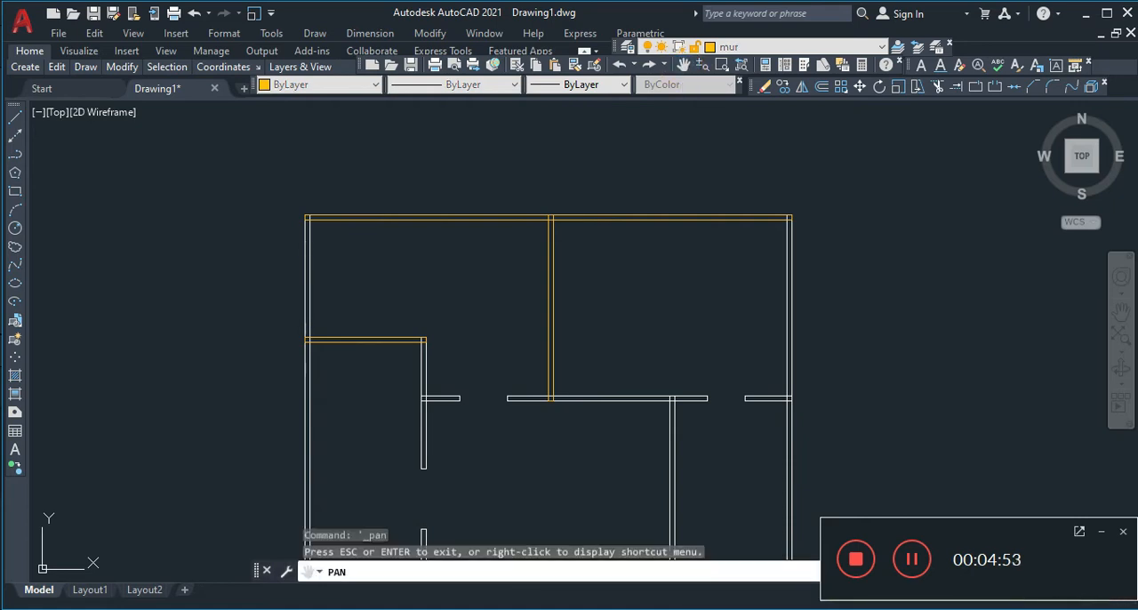
{"action": "left_click_drag", "start_coordinate": [600, 333], "coordinate": [544, 183]}
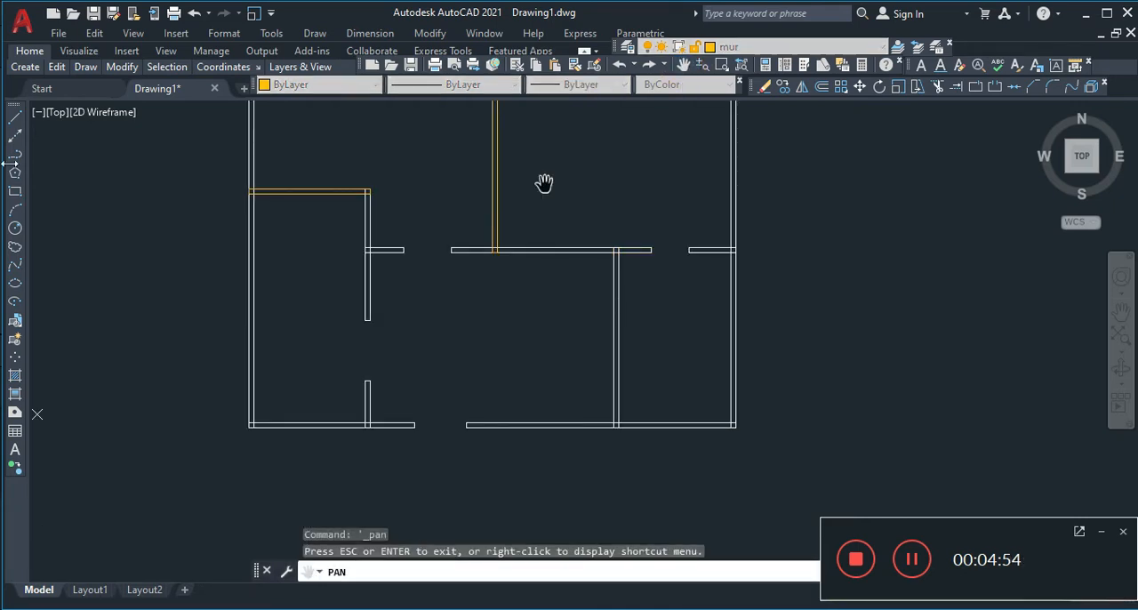
{"action": "left_click", "coordinate": [14, 192]}
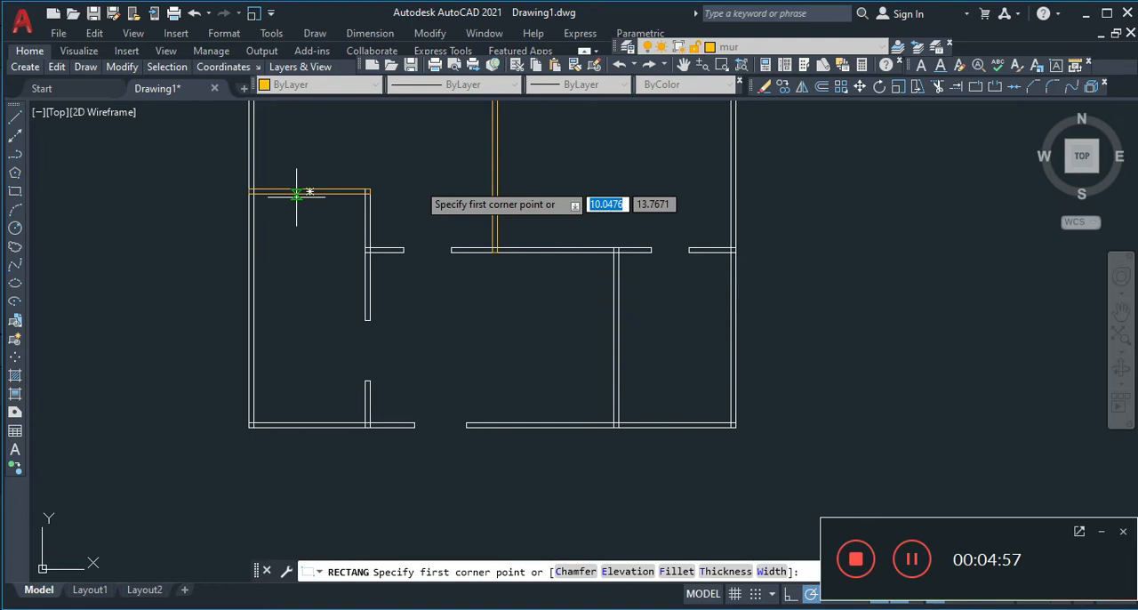
{"action": "scroll", "coordinate": [517, 166], "scroll_direction": "up", "scroll_amount": 2}
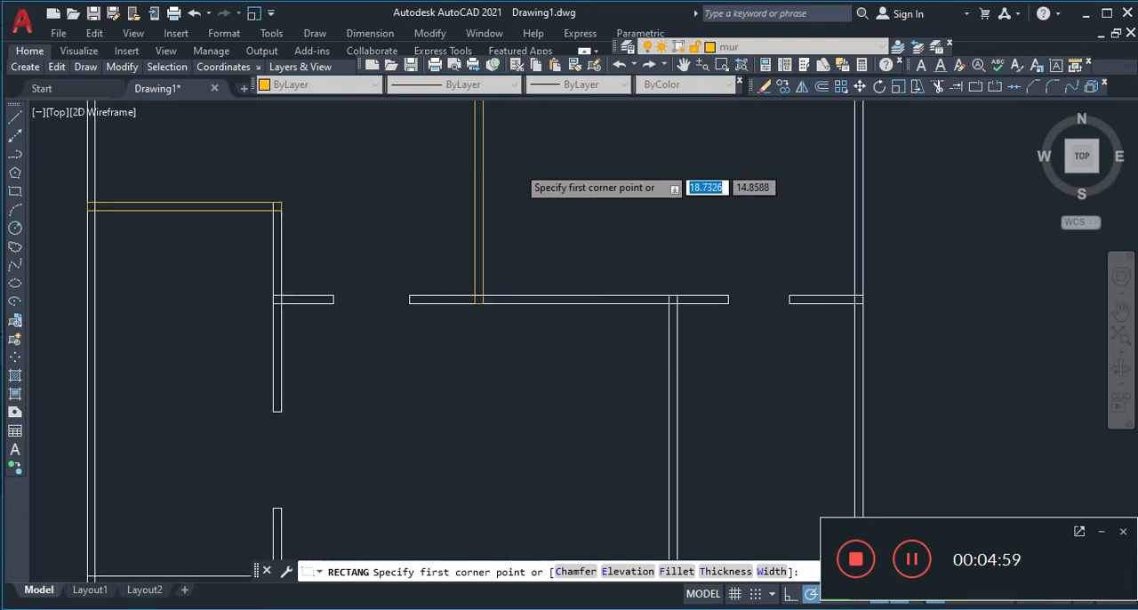
{"action": "scroll", "coordinate": [516, 165], "scroll_direction": "up", "scroll_amount": 2}
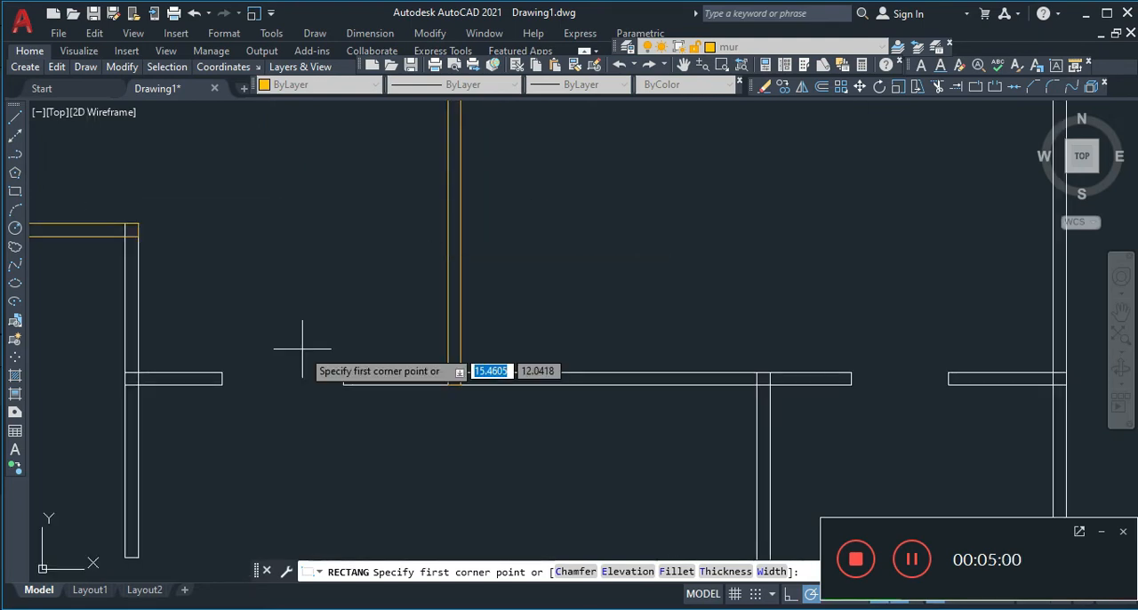
{"action": "left_click", "coordinate": [344, 371]}
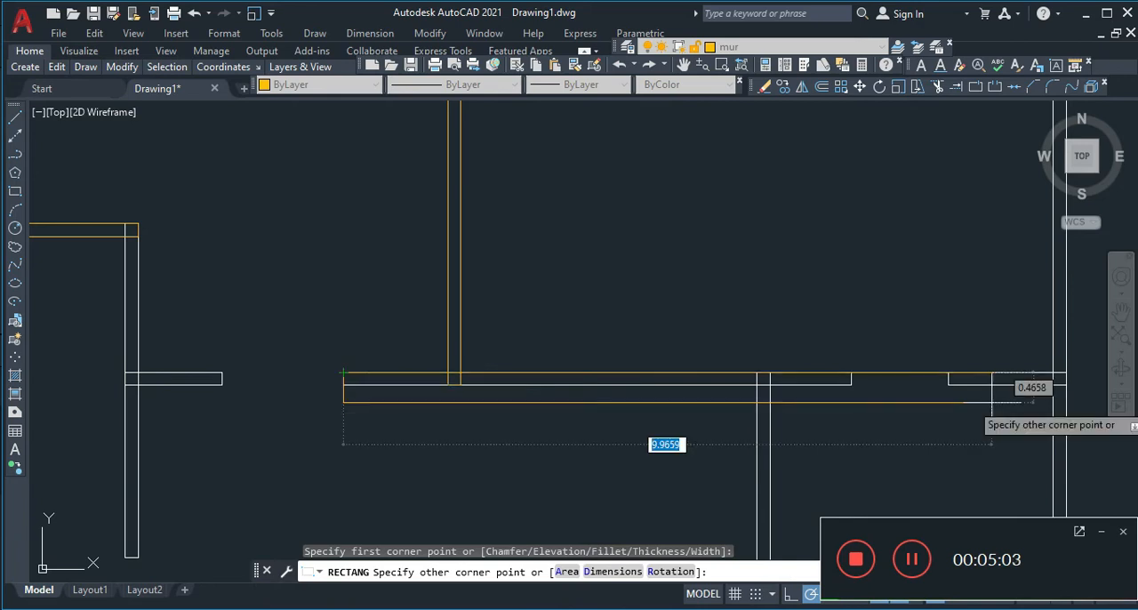
{"action": "left_click", "coordinate": [851, 384]}
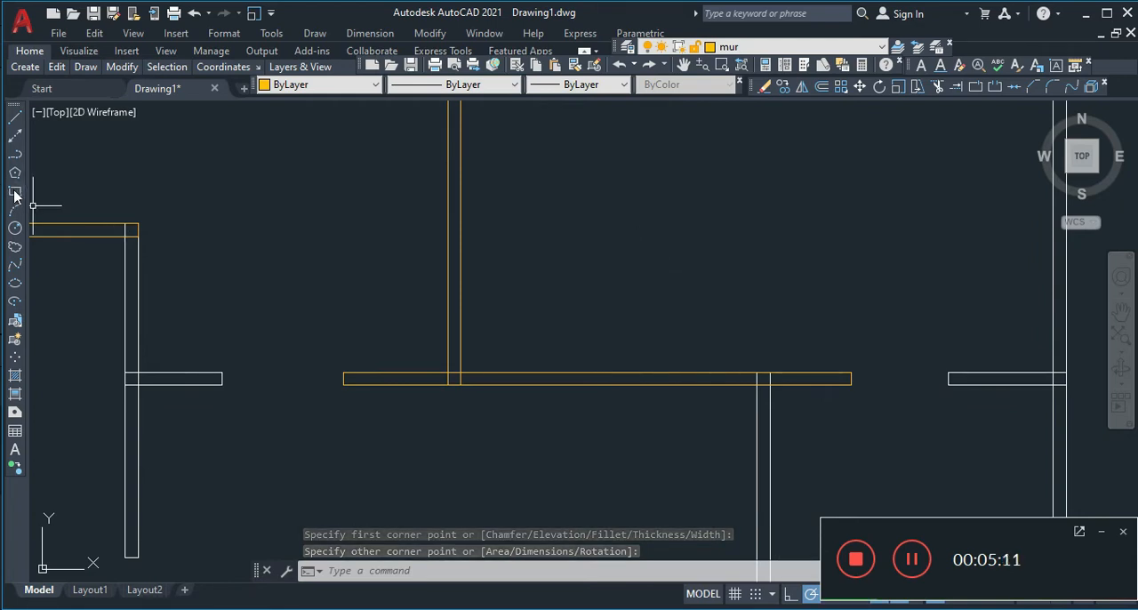
Trace the left room's vertical interior wall above its door opening with a rectangle about 0.2 by 5.14 units
{"action": "key", "text": "Return"}
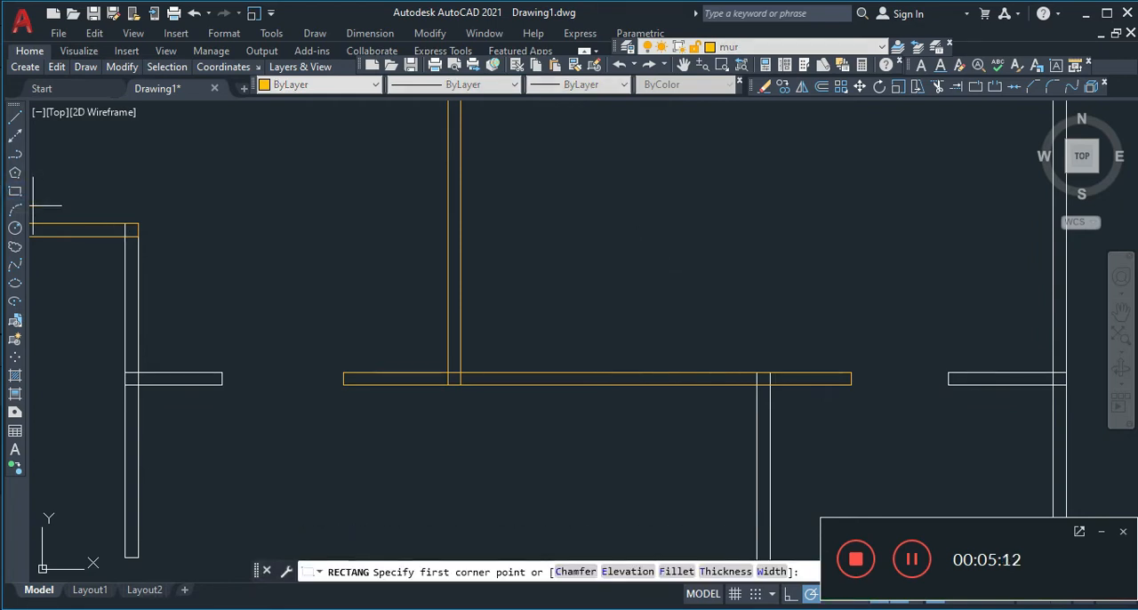
{"action": "left_click", "coordinate": [125, 224]}
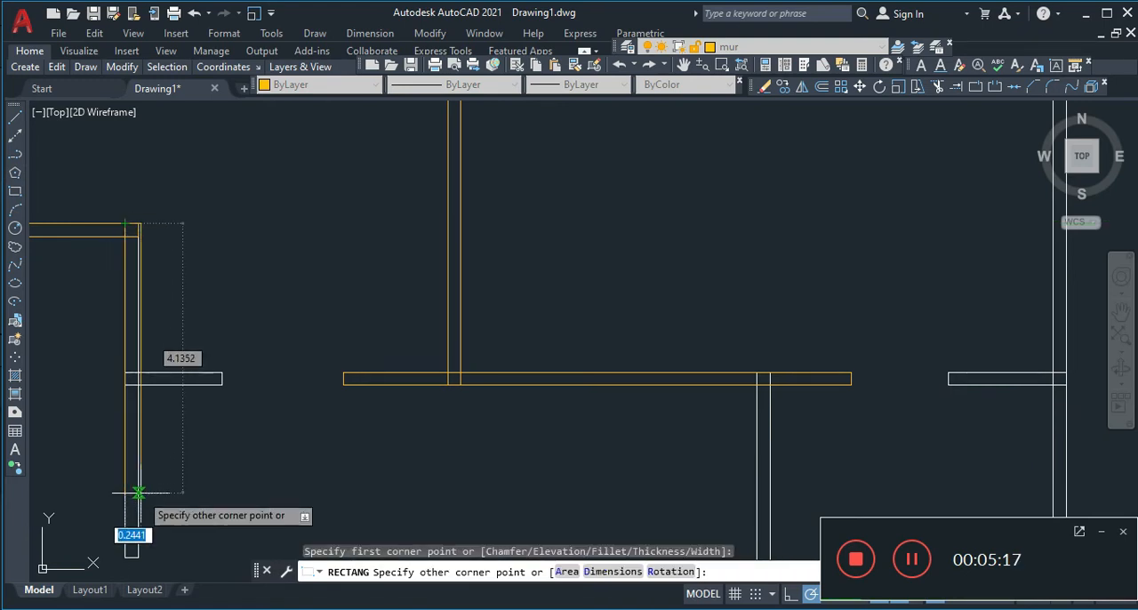
{"action": "left_click", "coordinate": [137, 557]}
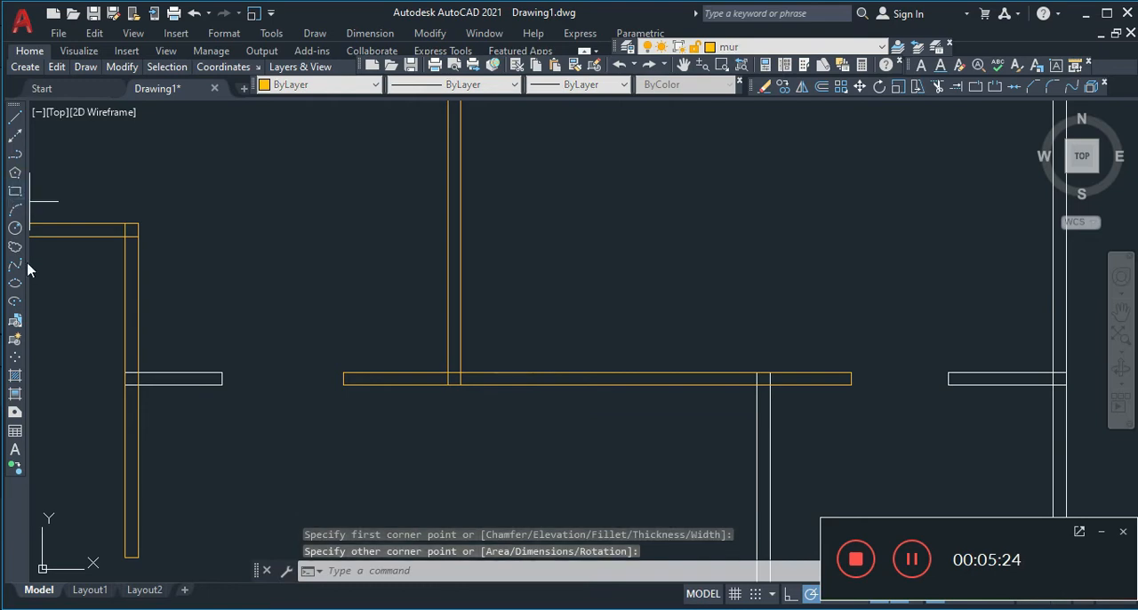
Trace the short horizontal wall stub beside the left room's vertical wall with a rectangle, corner to corner
{"action": "key", "text": "Return"}
{"action": "left_click", "coordinate": [125, 373]}
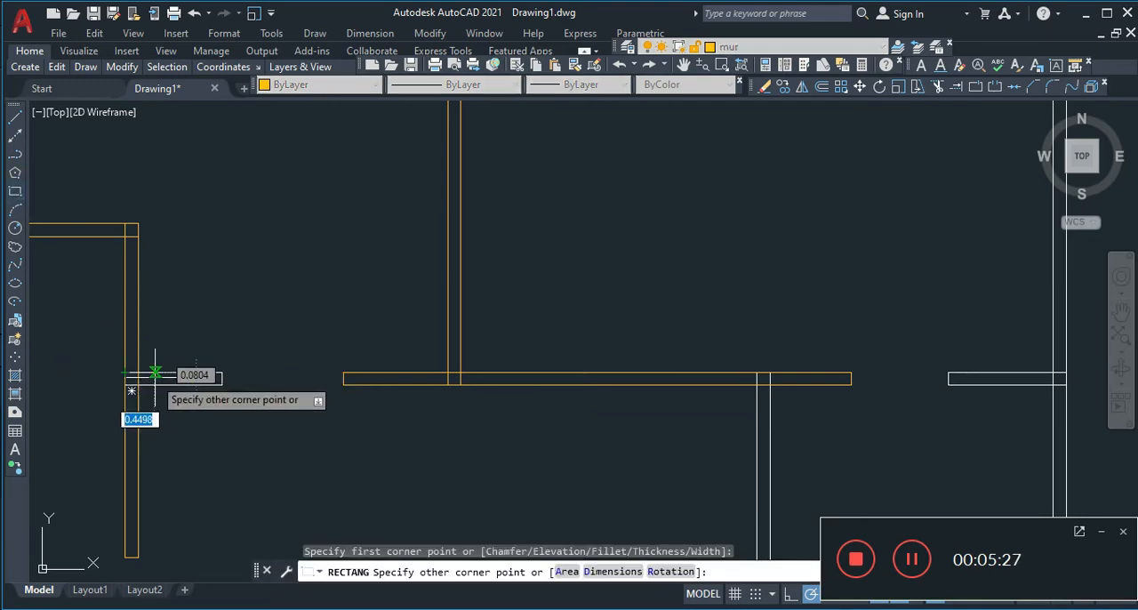
{"action": "left_click", "coordinate": [222, 384]}
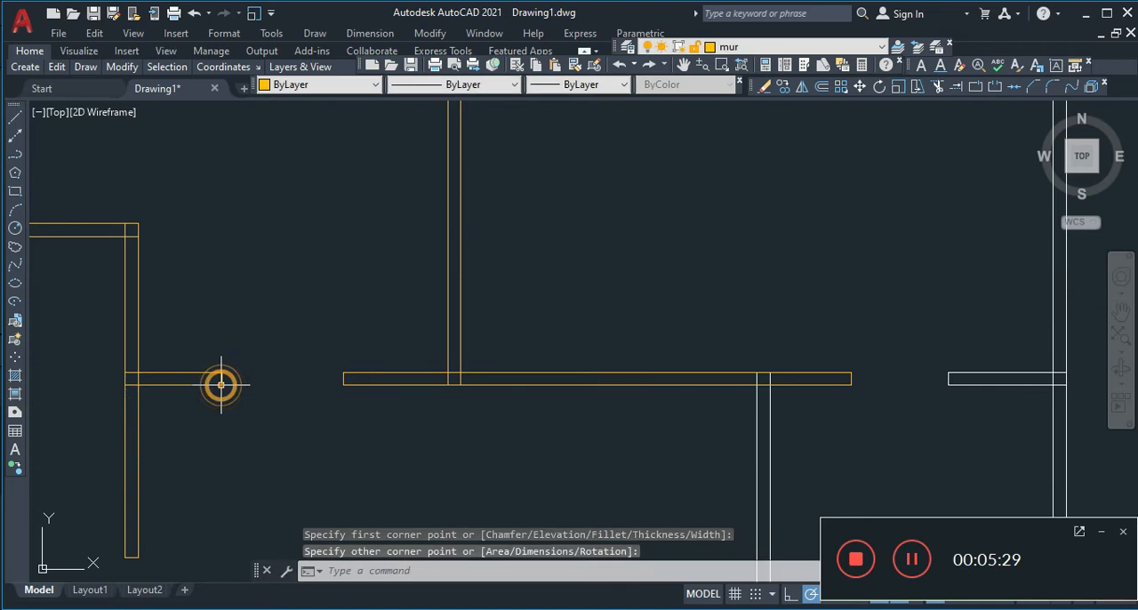
Trace the bottom exterior wall left of the entrance opening with a rectangle about 6.48 by 0.2 units
{"action": "scroll", "coordinate": [293, 226], "scroll_direction": "down", "scroll_amount": 4}
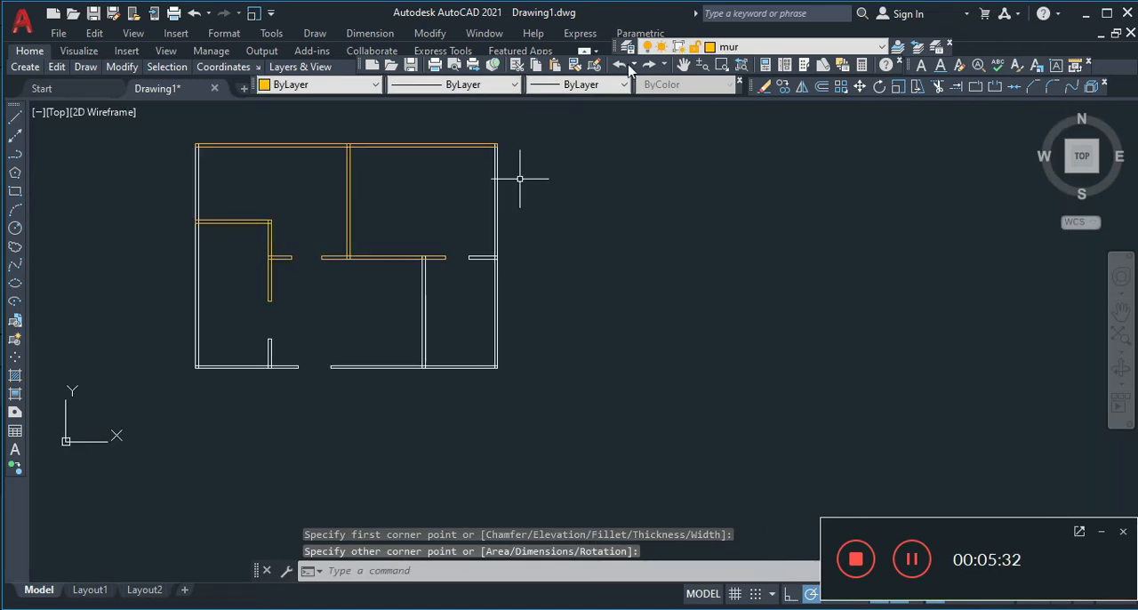
{"action": "left_click", "coordinate": [682, 65]}
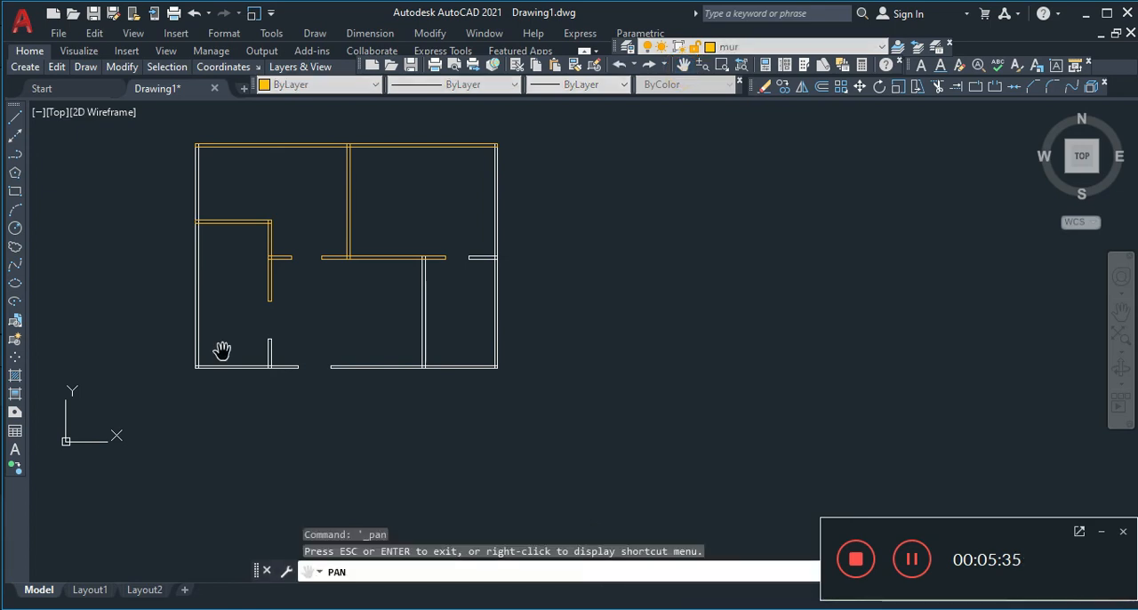
{"action": "left_click_drag", "start_coordinate": [288, 320], "coordinate": [465, 275]}
{"action": "scroll", "coordinate": [465, 275], "scroll_direction": "up", "scroll_amount": 4}
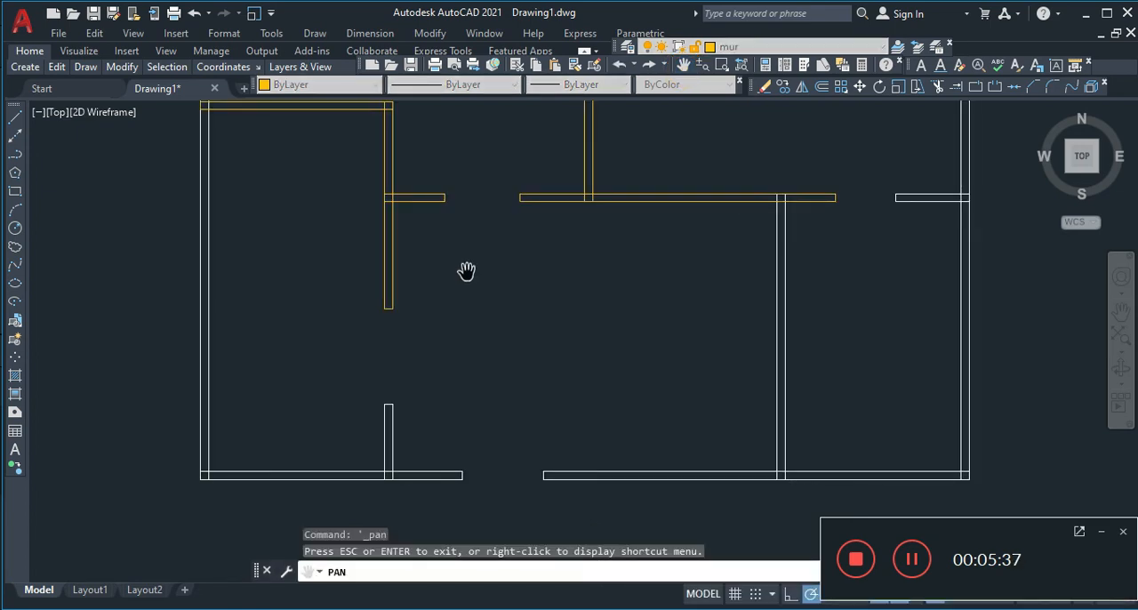
{"action": "left_click", "coordinate": [14, 191]}
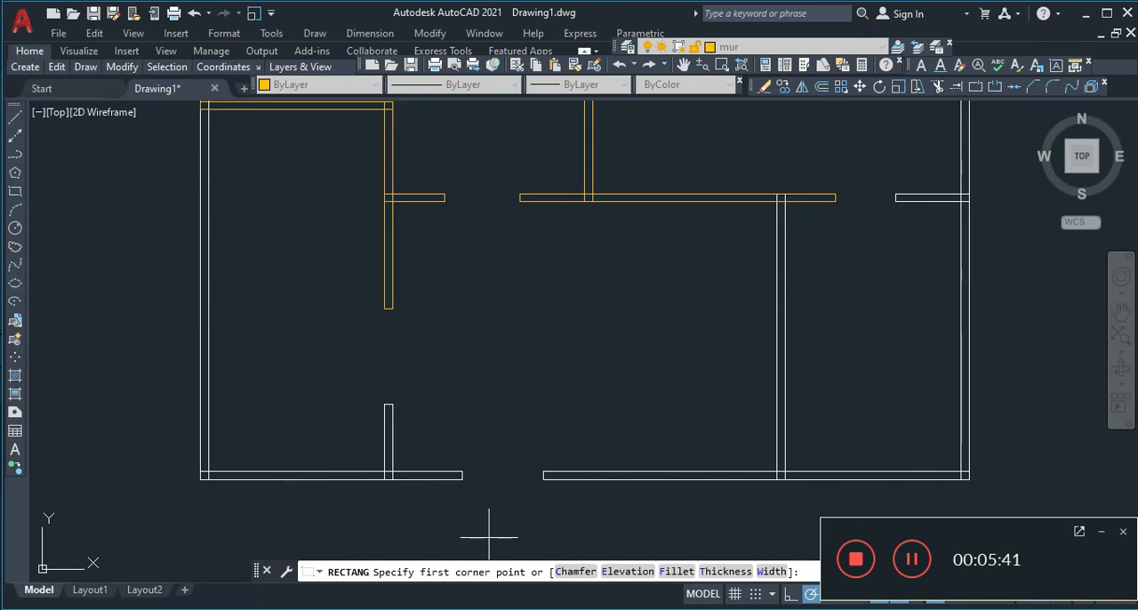
{"action": "left_click", "coordinate": [199, 472]}
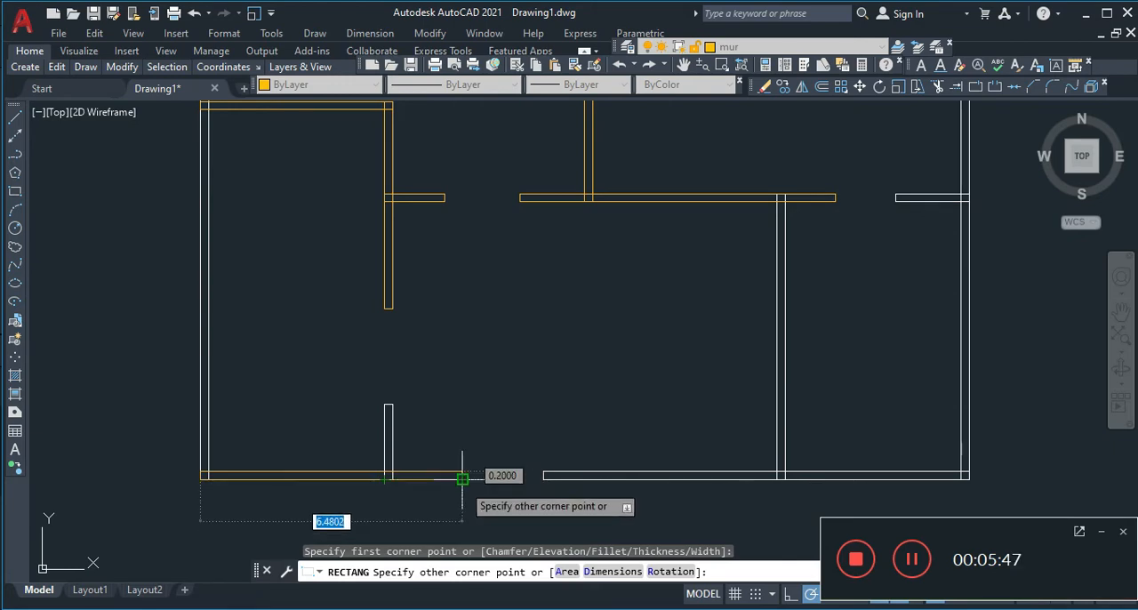
{"action": "left_click", "coordinate": [462, 479]}
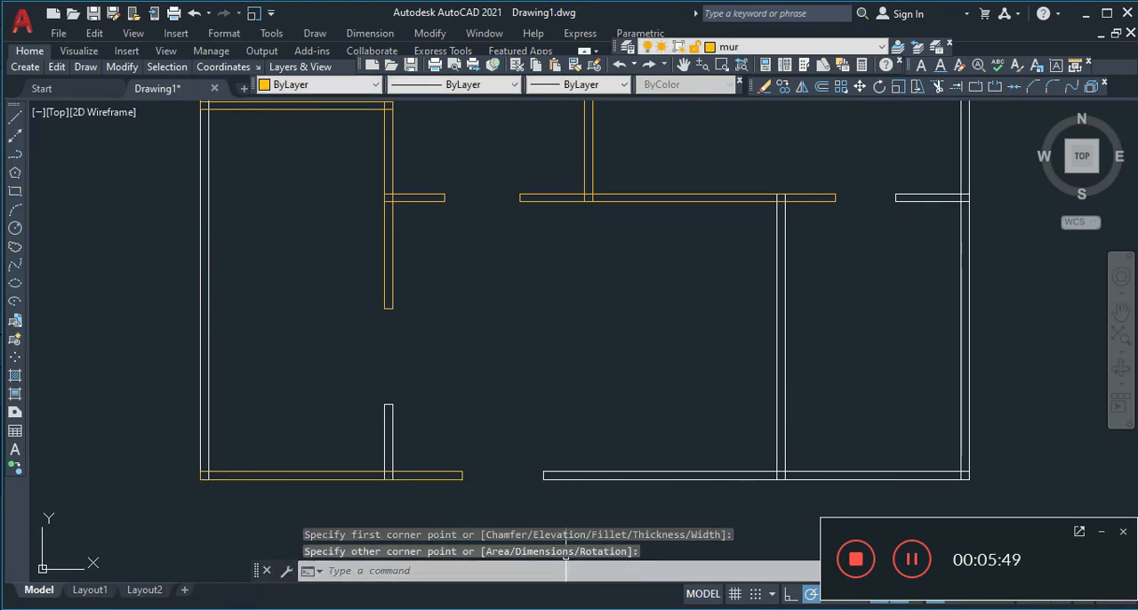
Trace the short vertical wall stub rising from the bottom-left exterior wall with a rectangle about 0.2 by 1.86 units
{"action": "left_click", "coordinate": [13, 192]}
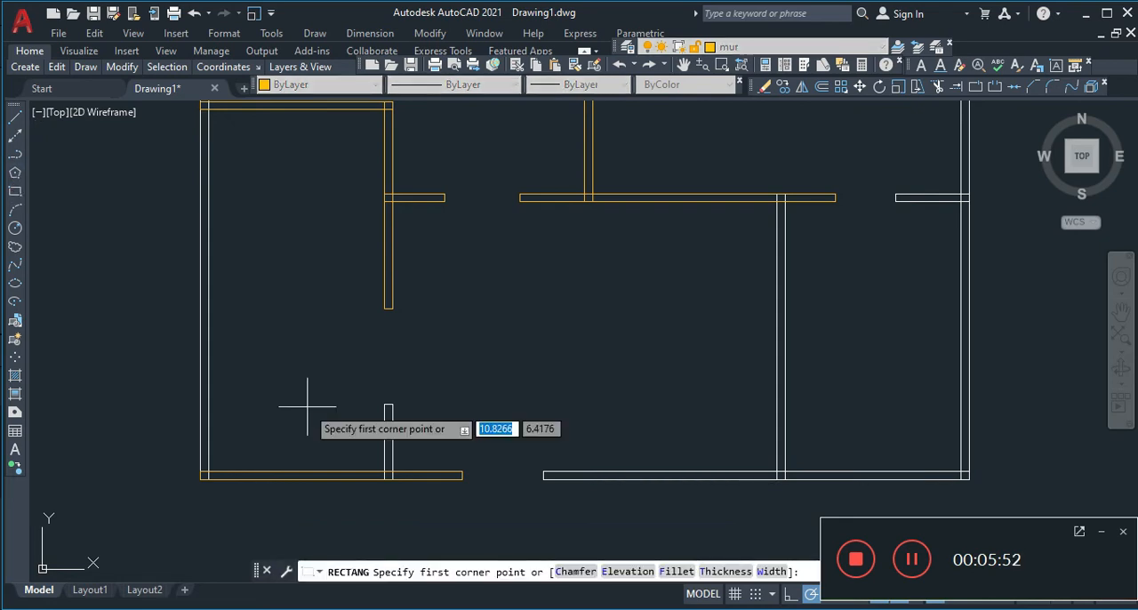
{"action": "left_click", "coordinate": [386, 405]}
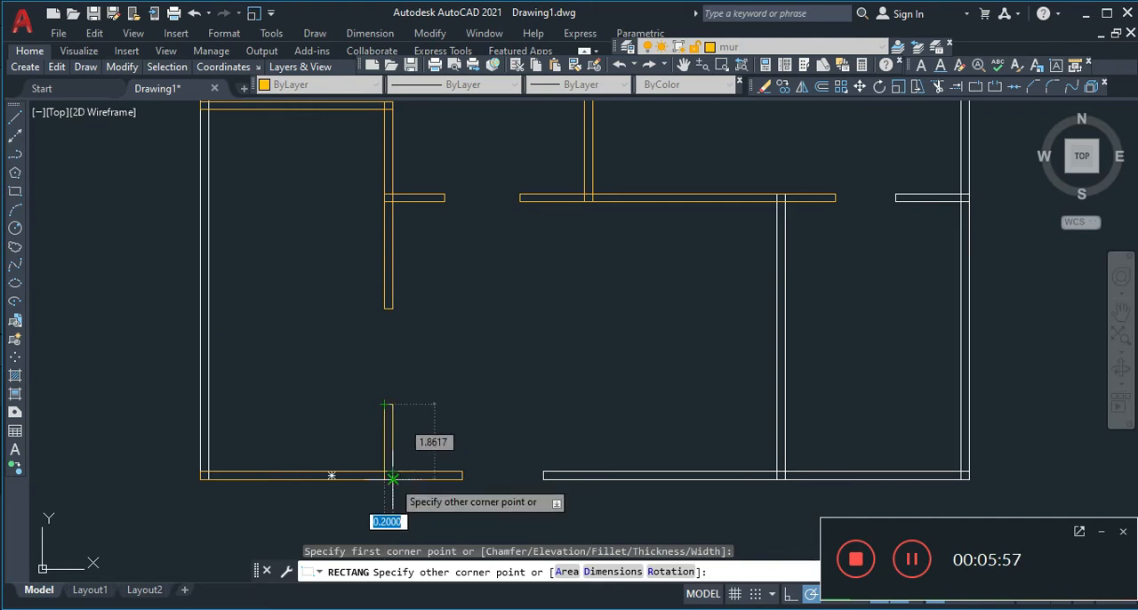
{"action": "left_click", "coordinate": [392, 480]}
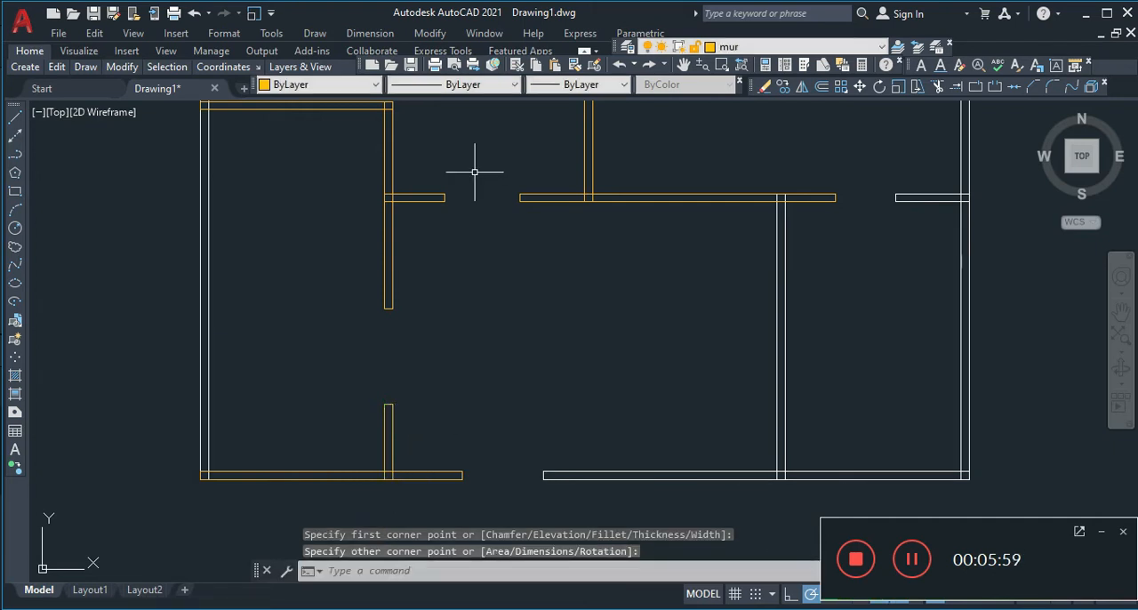
Trace the lower-right room's vertical interior wall, from the central horizontal wall to the bottom exterior wall, with a rectangle about 0.2 by 7.07 units
{"action": "left_click", "coordinate": [14, 191]}
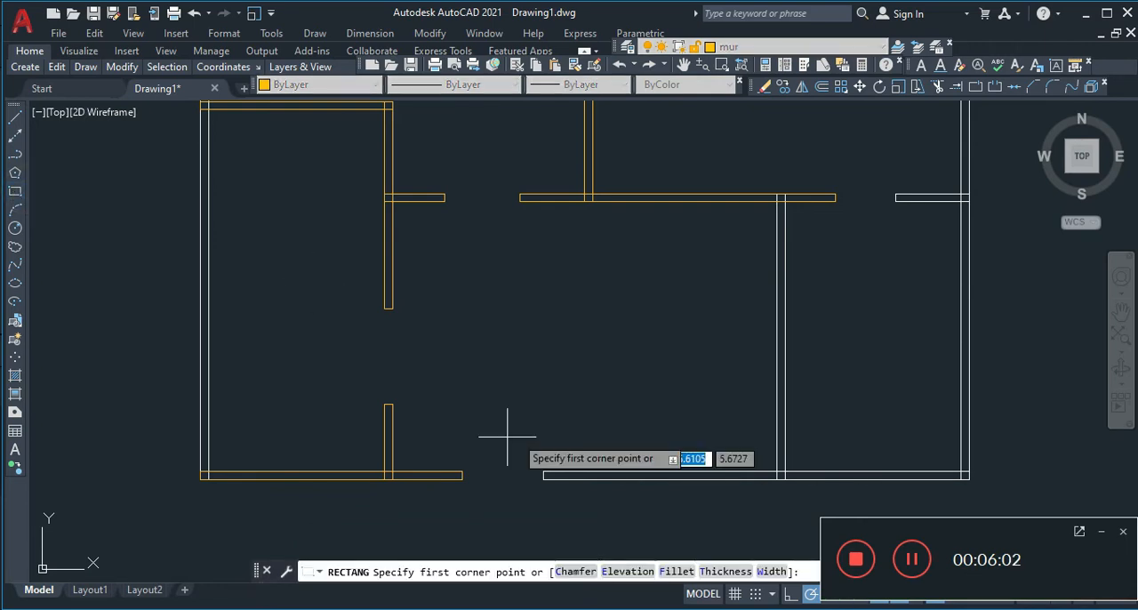
{"action": "left_click", "coordinate": [776, 195]}
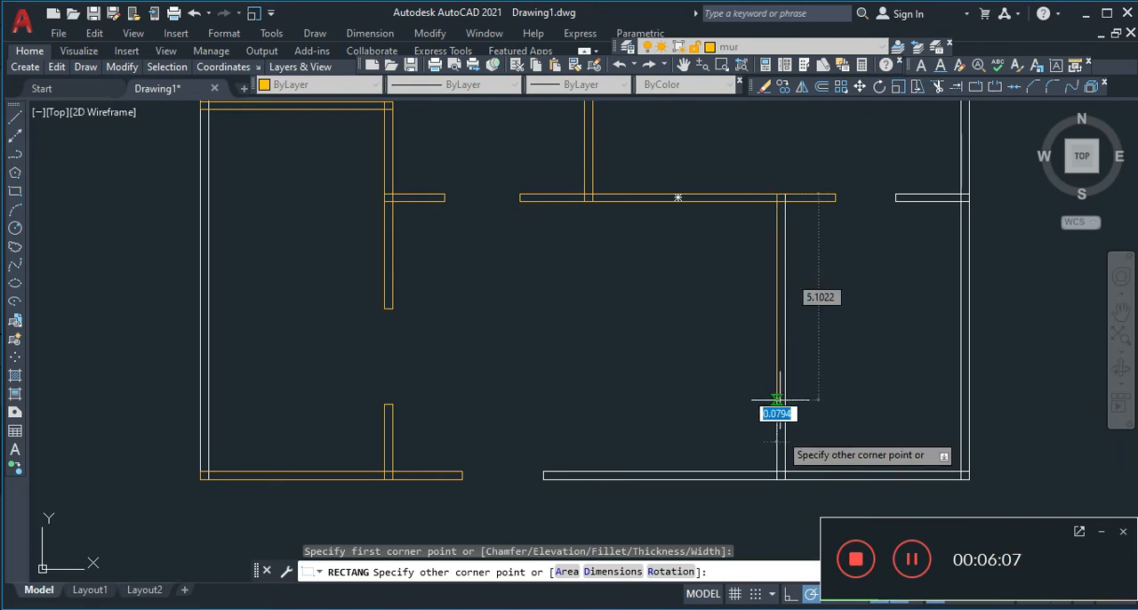
{"action": "left_click", "coordinate": [784, 470]}
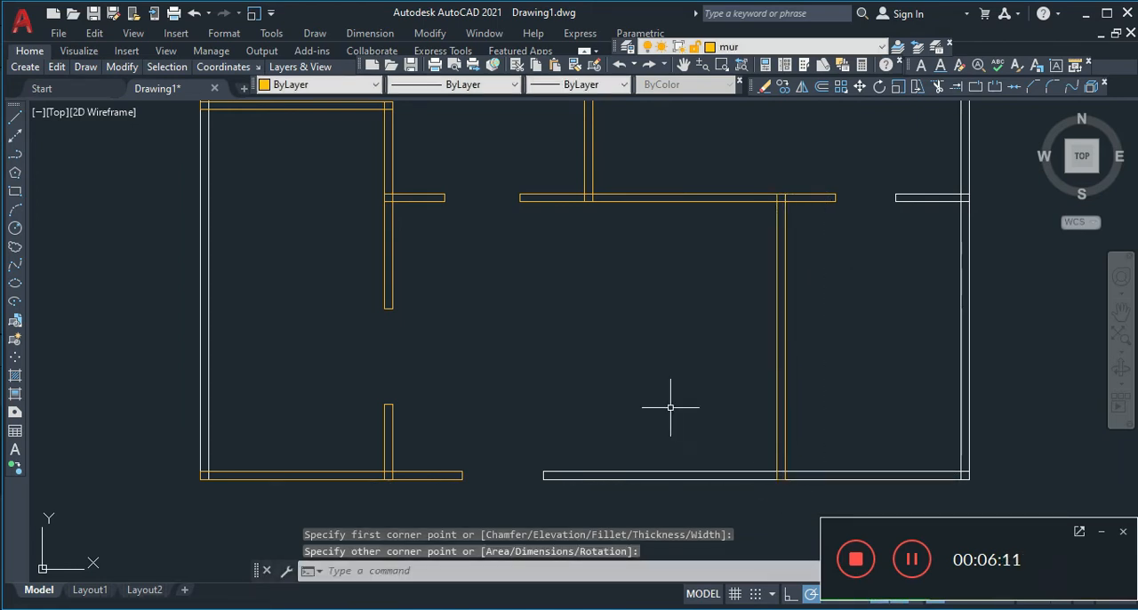
Trace the bottom exterior wall right of the entrance opening with a rectangle, from its upper-left corner to the plan's lower-right corner
{"action": "key", "text": "Return"}
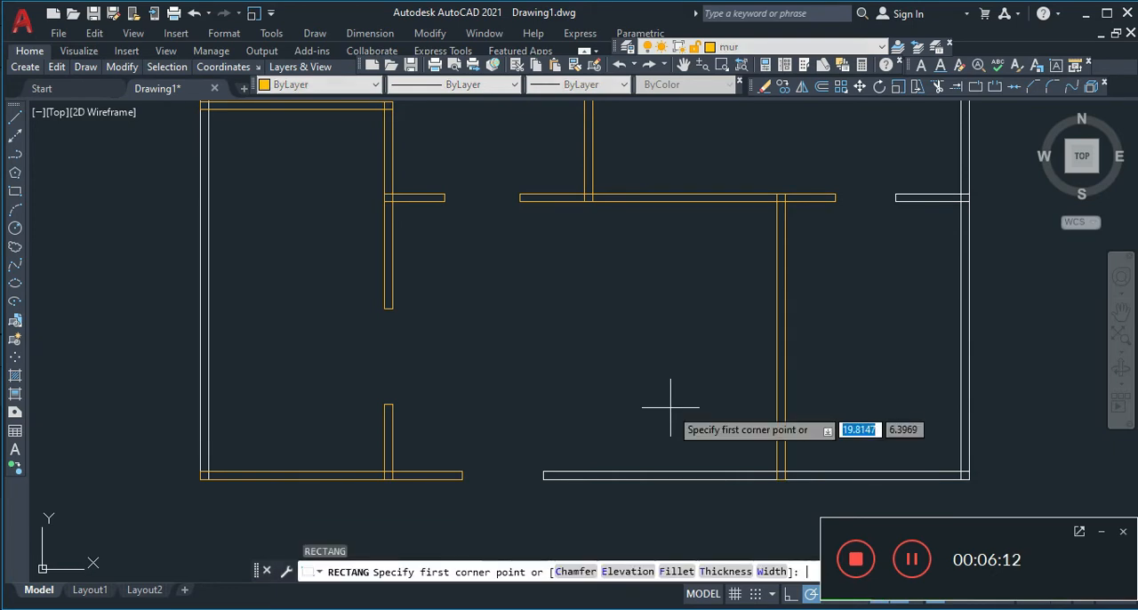
{"action": "left_click", "coordinate": [543, 472]}
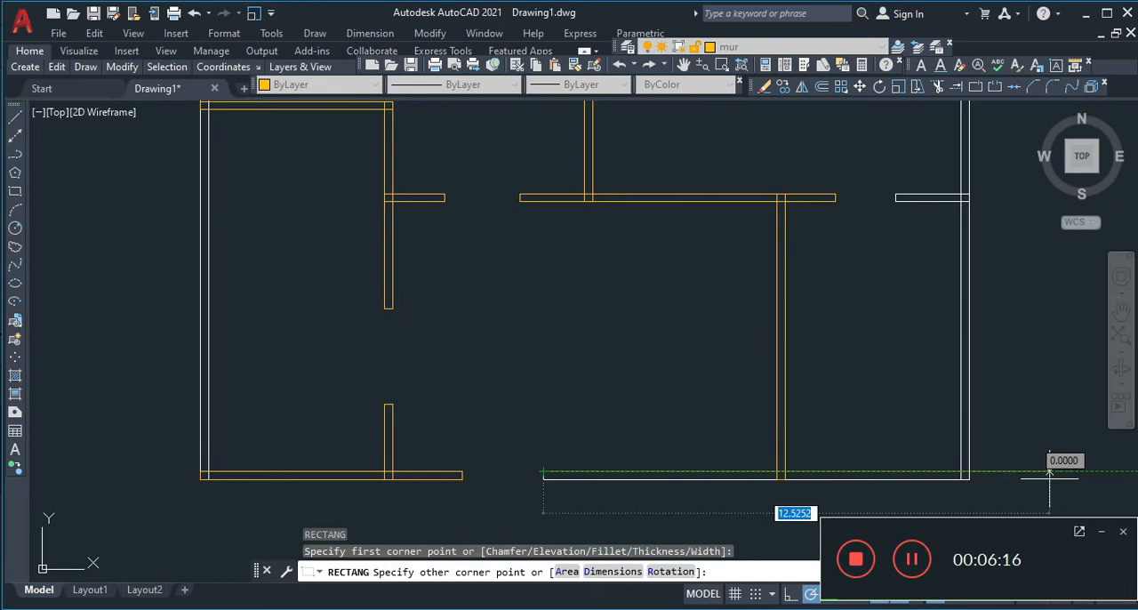
{"action": "left_click", "coordinate": [971, 477]}
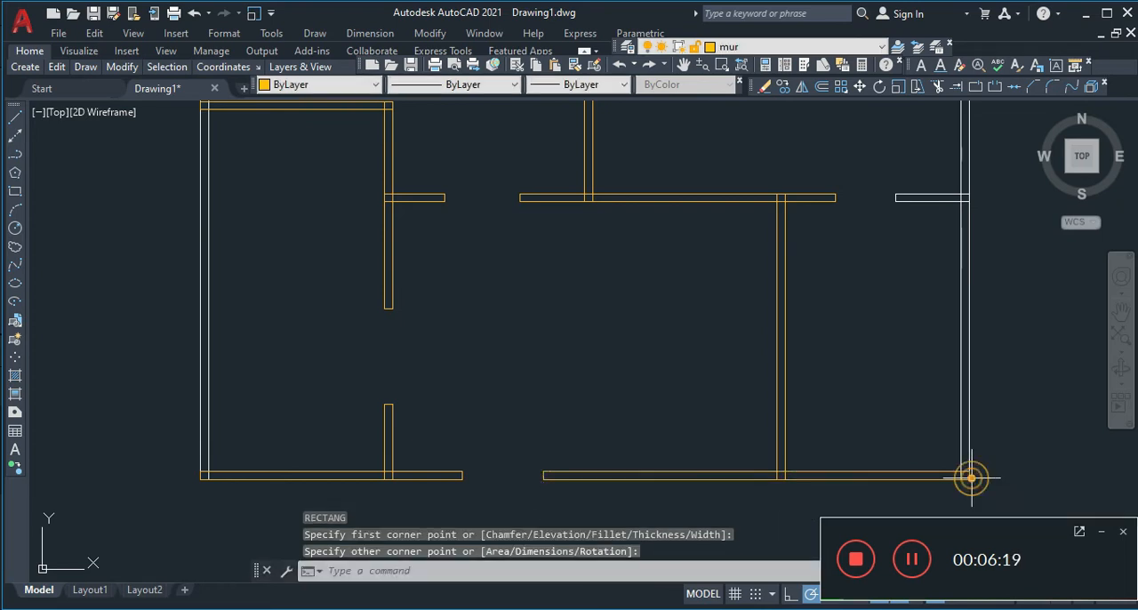
{"action": "left_click", "coordinate": [872, 200]}
{"action": "left_click", "coordinate": [873, 201]}
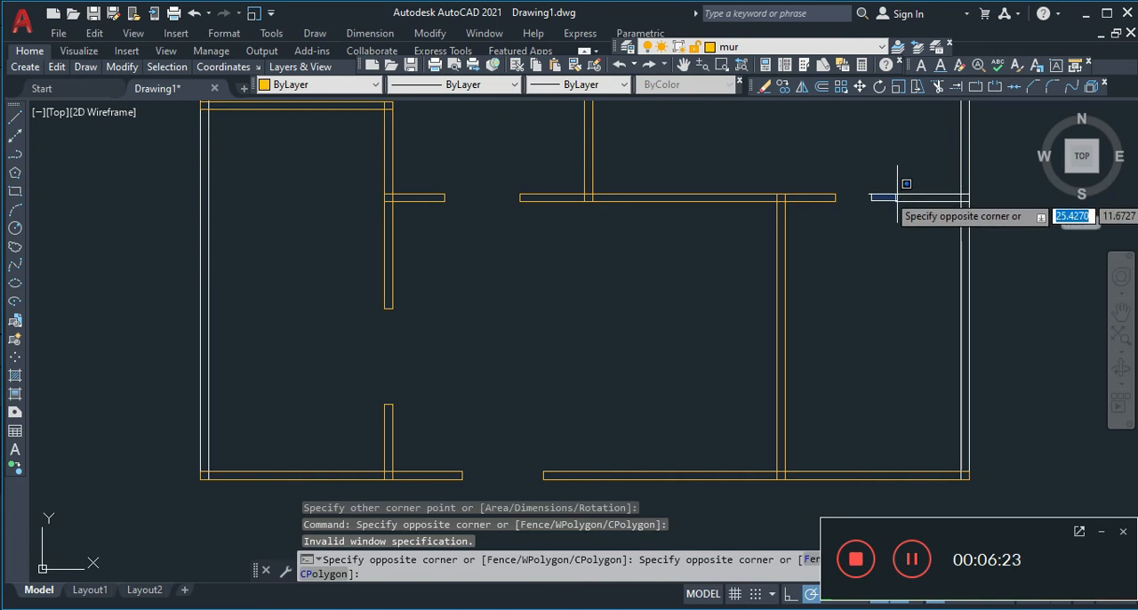
{"action": "left_click", "coordinate": [897, 196]}
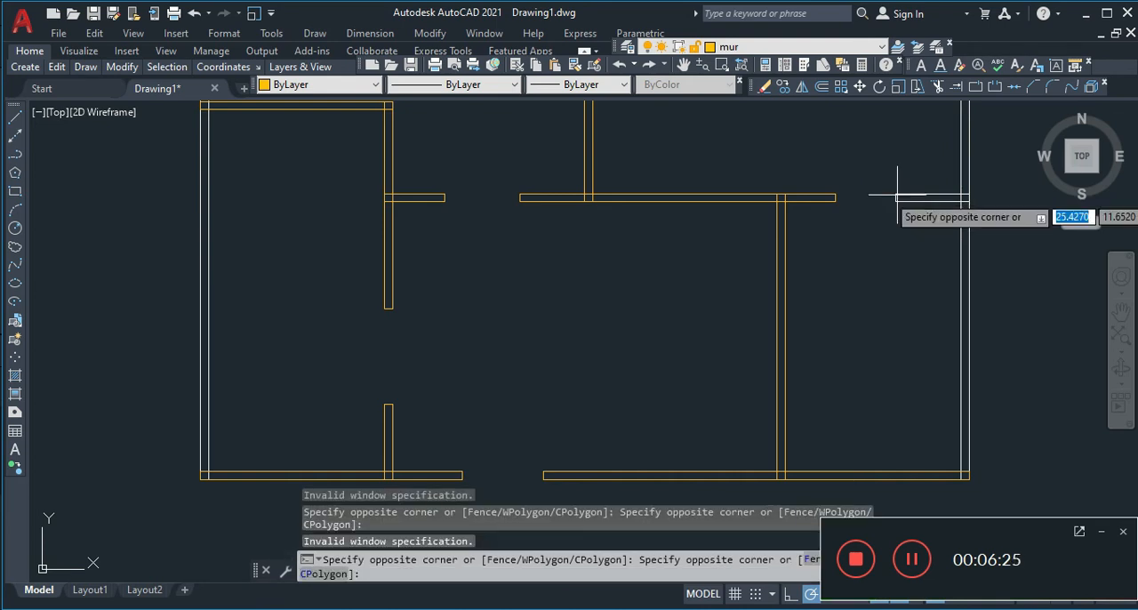
{"action": "key", "text": "Escape"}
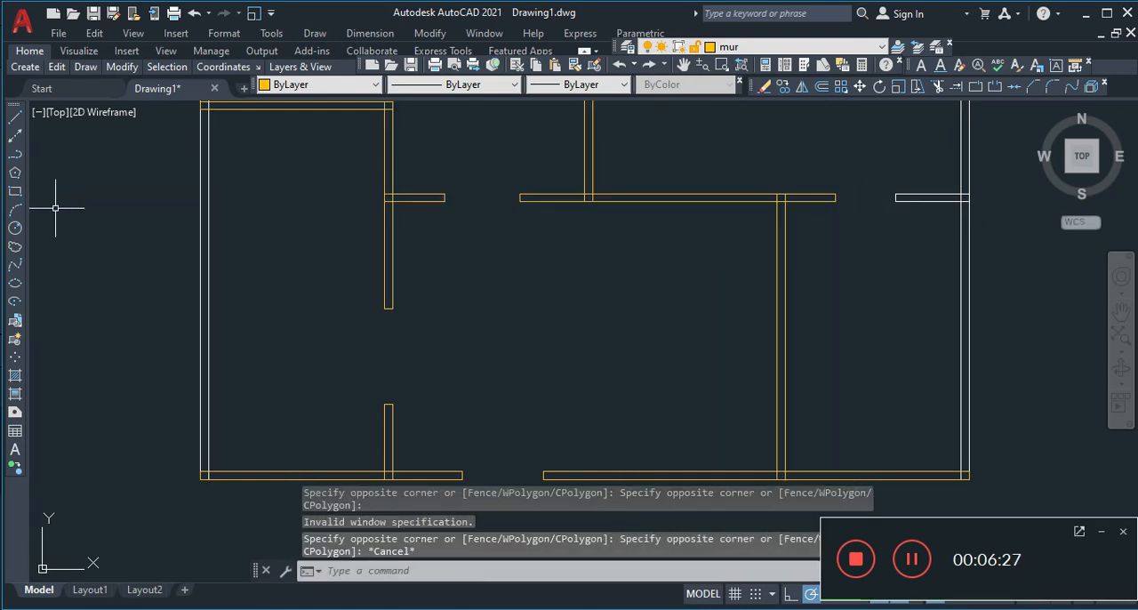
Trace the short horizontal interior wall attached to the right exterior wall with a rectangle, corner to corner
{"action": "left_click", "coordinate": [14, 191]}
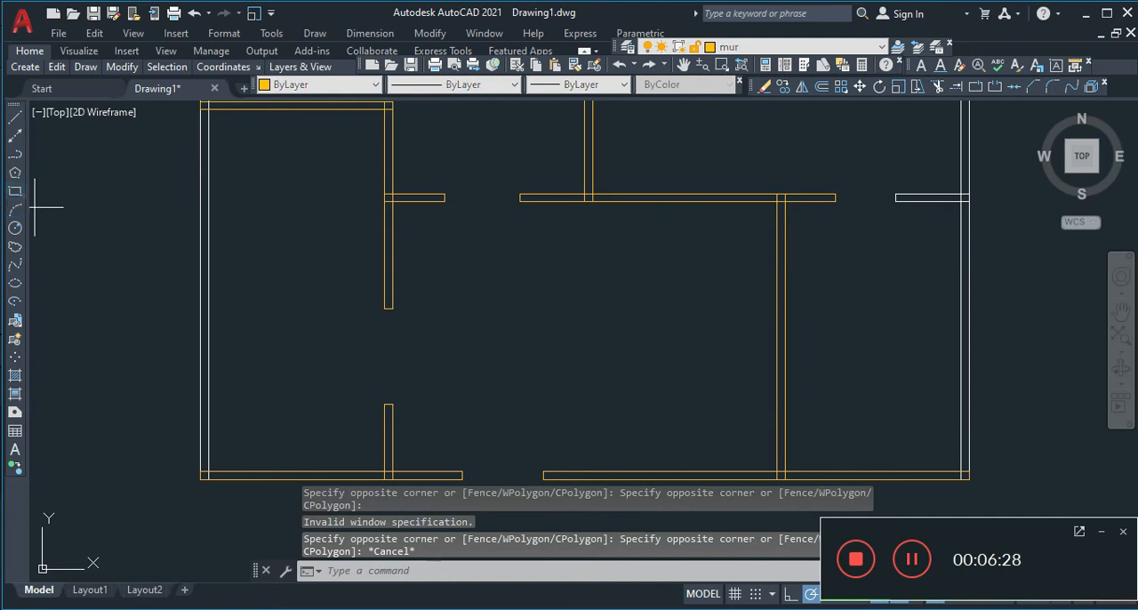
{"action": "left_click", "coordinate": [896, 193]}
{"action": "left_click", "coordinate": [967, 201]}
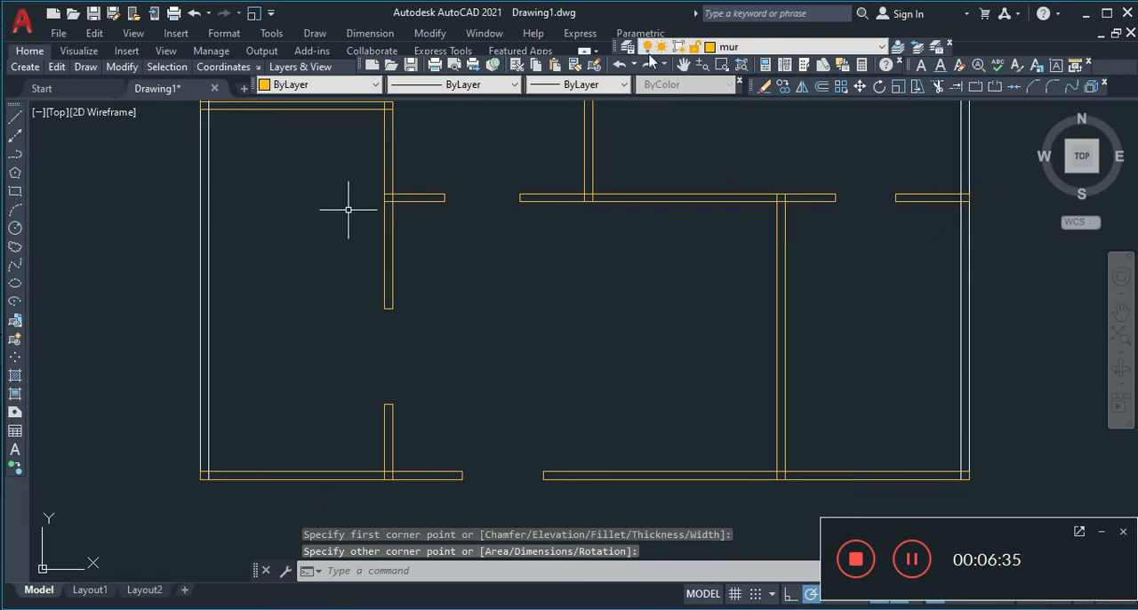
Trace the full-height right exterior wall with a rectangle about 0.2 by 14.13 units, from its top corner to the plan's lower-right corner
{"action": "left_click", "coordinate": [683, 64]}
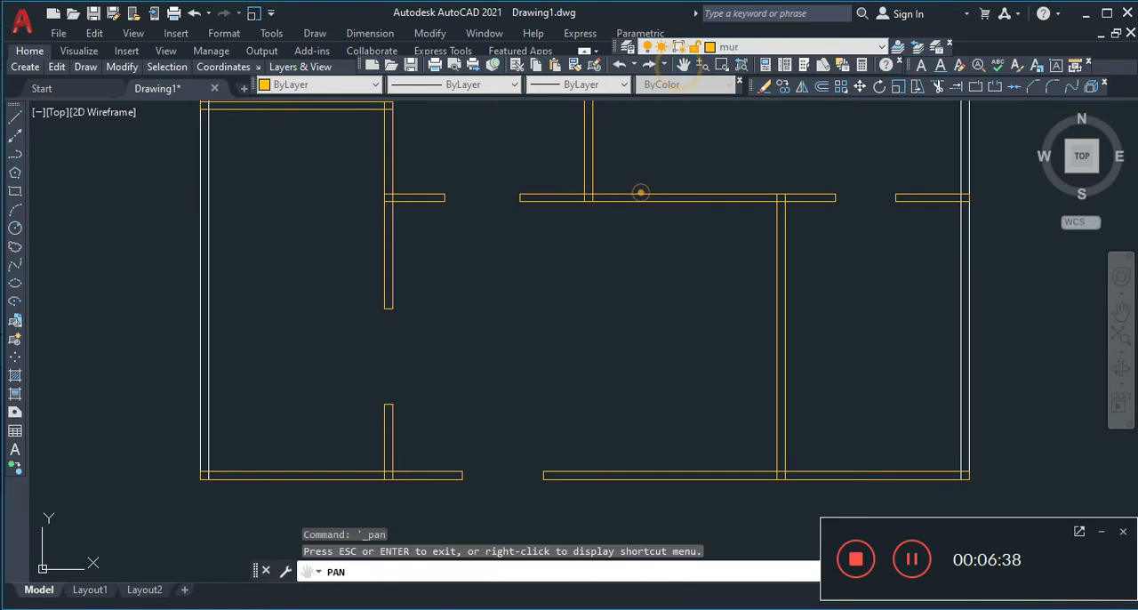
{"action": "left_click_drag", "start_coordinate": [640, 193], "coordinate": [439, 370]}
{"action": "mouse_move", "coordinate": [524, 266]}
{"action": "left_mouse_down"}
{"action": "mouse_move", "coordinate": [530, 418]}
{"action": "mouse_move", "coordinate": [486, 297]}
{"action": "left_mouse_up"}
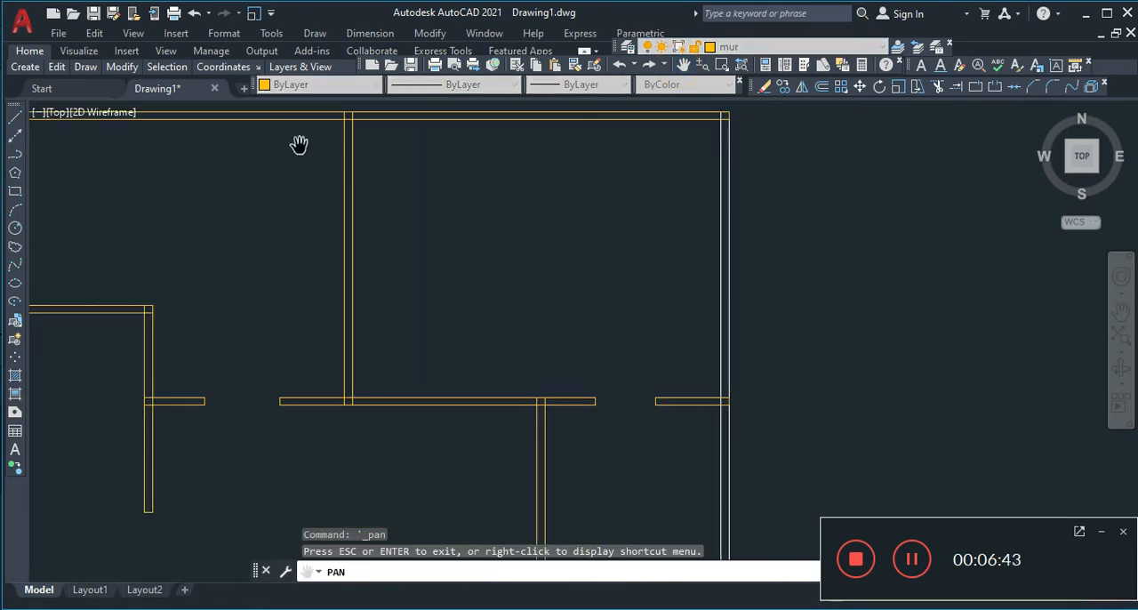
{"action": "left_click", "coordinate": [15, 187]}
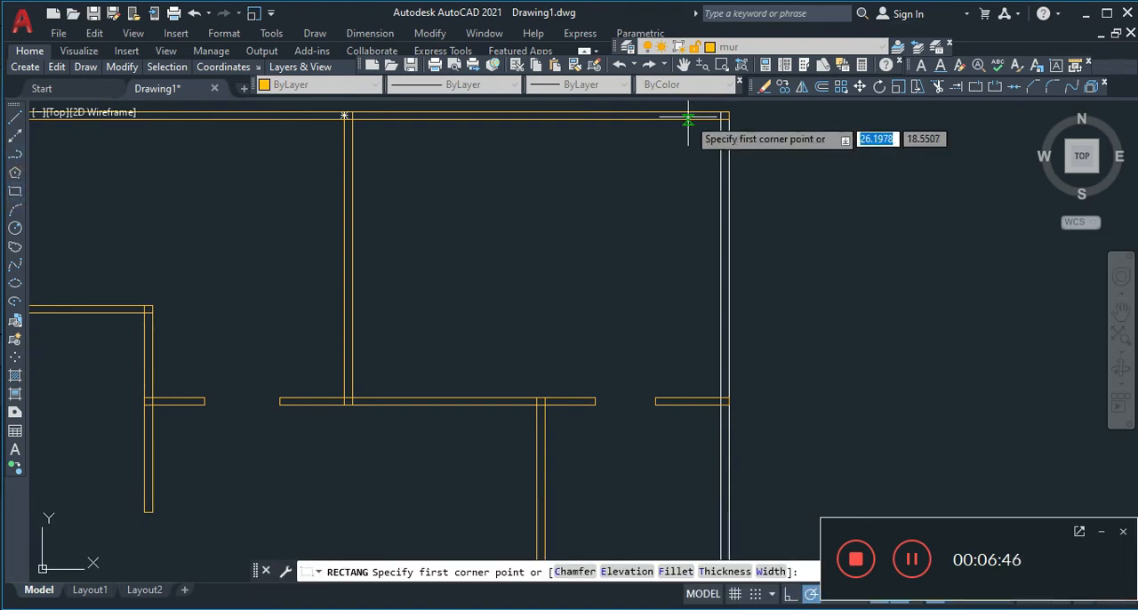
{"action": "left_click", "coordinate": [721, 113]}
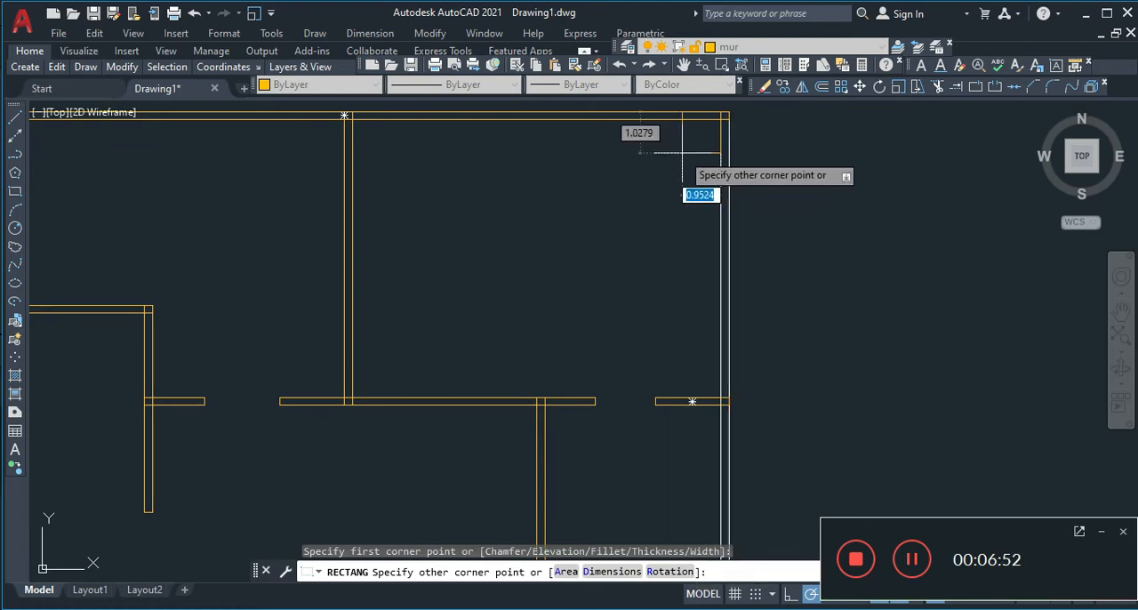
{"action": "left_click", "coordinate": [684, 64]}
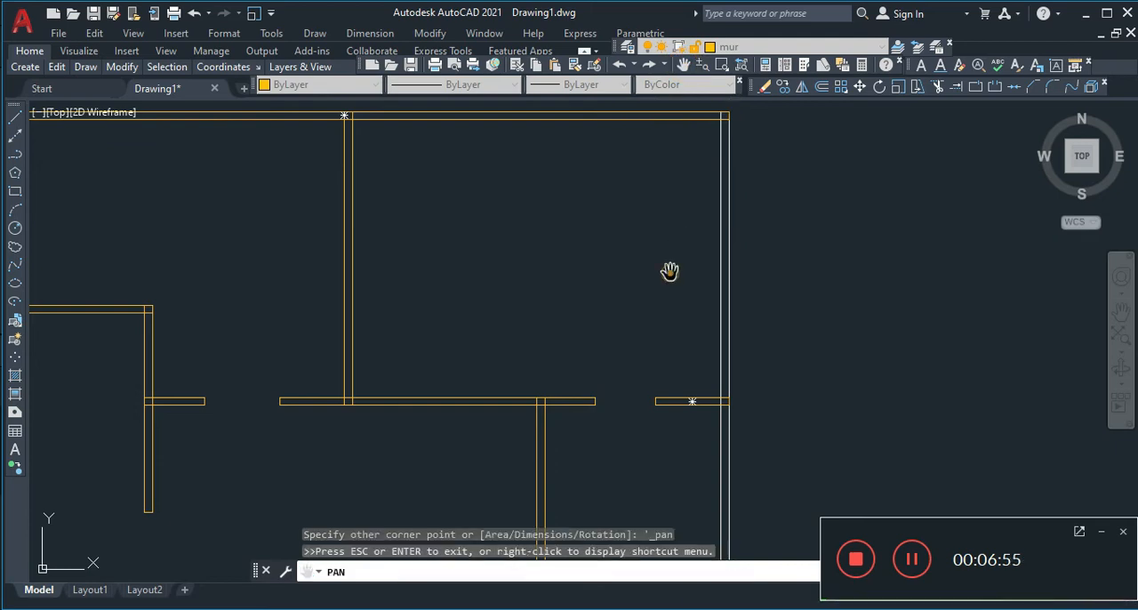
{"action": "left_click_drag", "start_coordinate": [648, 444], "coordinate": [637, 209]}
{"action": "key", "text": "Escape"}
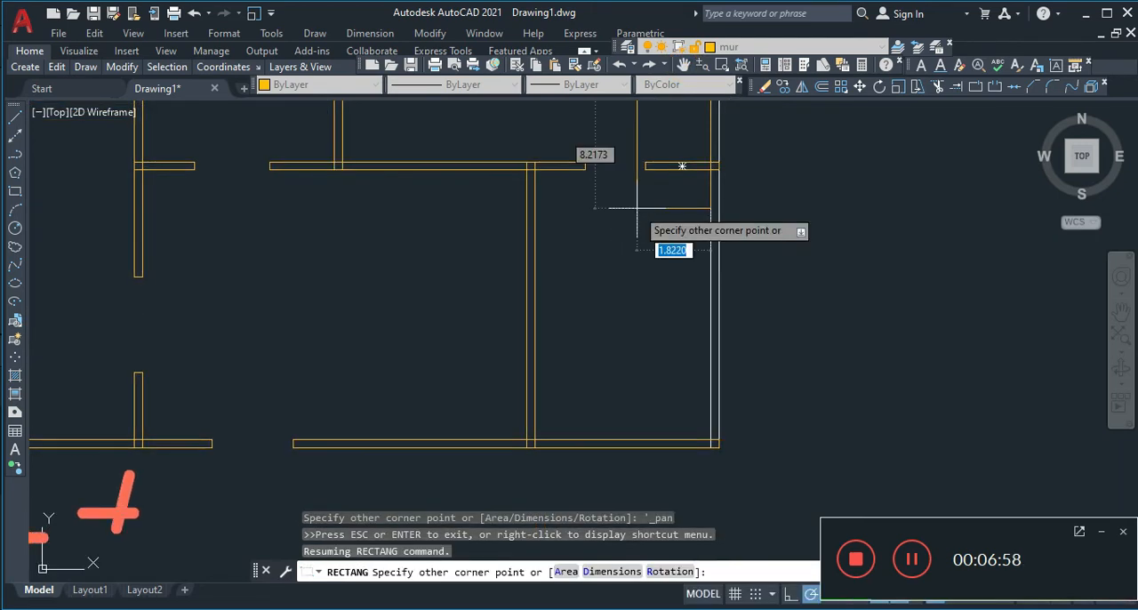
{"action": "left_click", "coordinate": [718, 447]}
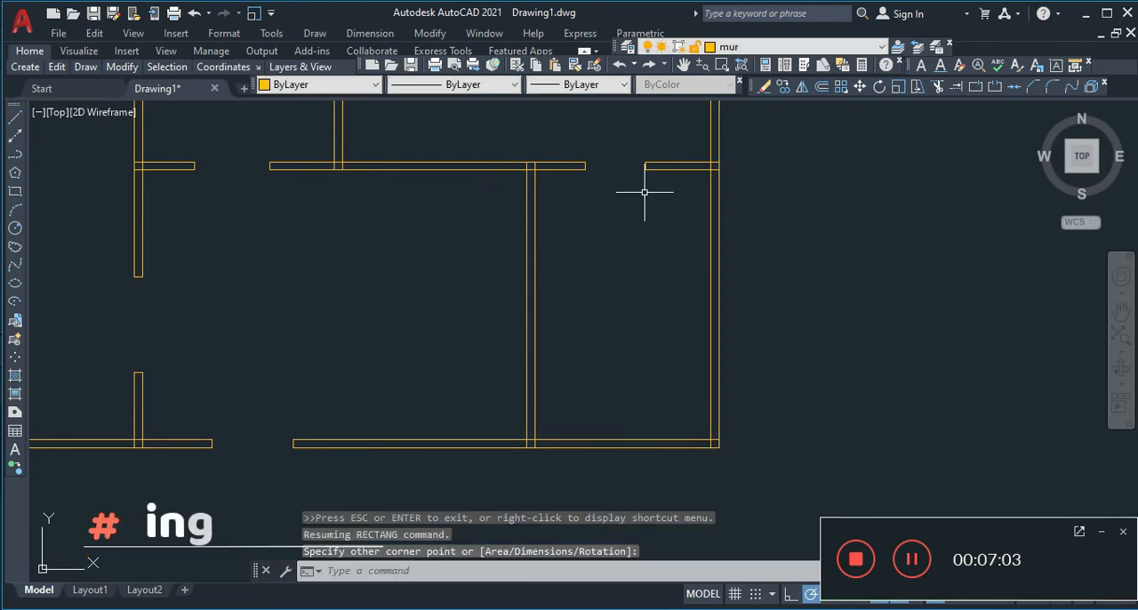
Trace the full-height left exterior wall with a rectangle about 0.2 by 14.13 units, starting at the plan's upper-left corner
{"action": "left_click", "coordinate": [682, 64]}
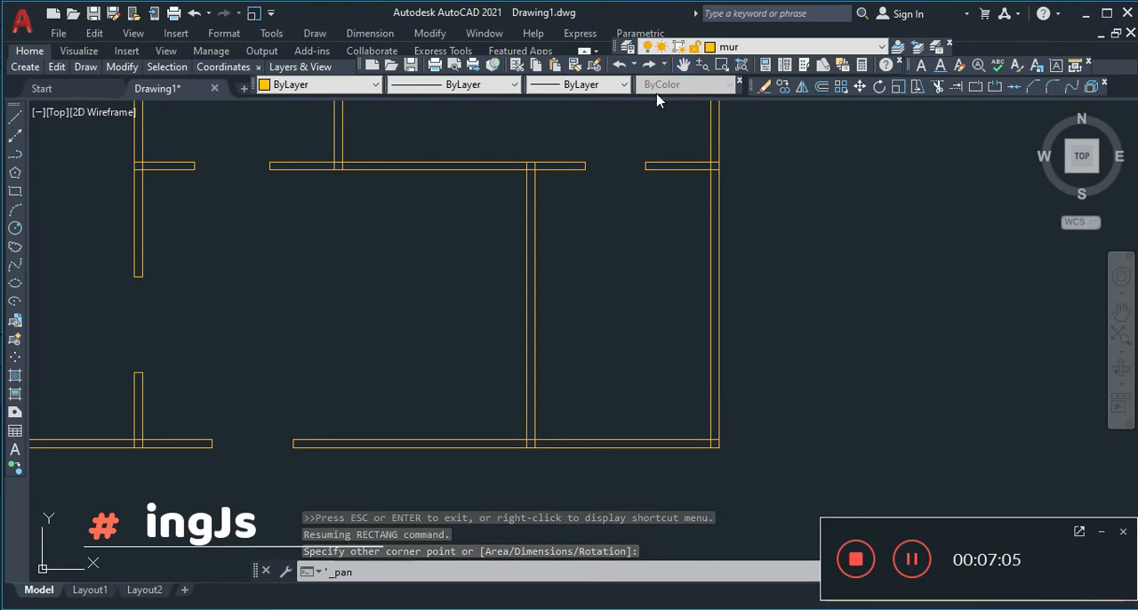
{"action": "mouse_move", "coordinate": [482, 237]}
{"action": "left_mouse_down"}
{"action": "mouse_move", "coordinate": [747, 308]}
{"action": "mouse_move", "coordinate": [792, 386]}
{"action": "left_mouse_up"}
{"action": "mouse_move", "coordinate": [602, 236]}
{"action": "left_mouse_down"}
{"action": "mouse_move", "coordinate": [681, 427]}
{"action": "mouse_move", "coordinate": [672, 307]}
{"action": "mouse_move", "coordinate": [678, 358]}
{"action": "left_mouse_up"}
{"action": "left_click", "coordinate": [15, 192]}
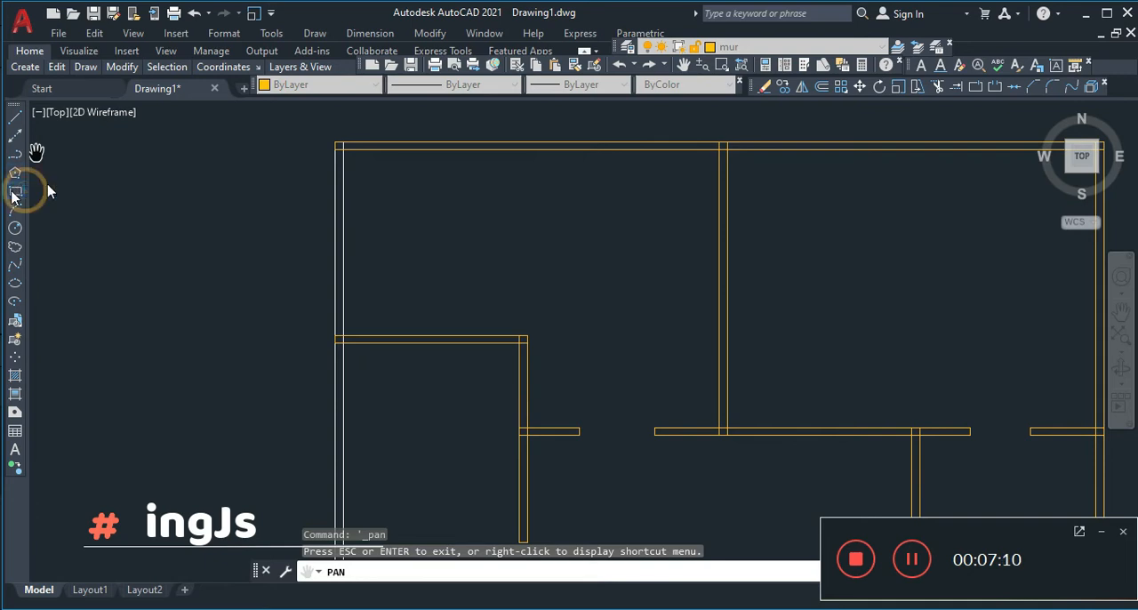
{"action": "left_click", "coordinate": [336, 142]}
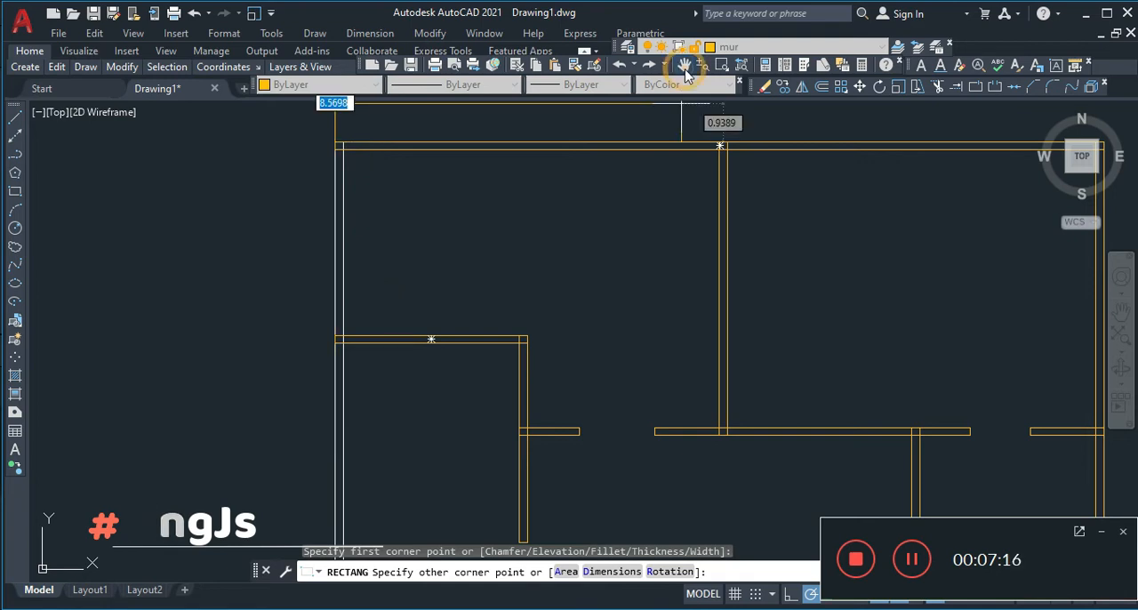
{"action": "left_click", "coordinate": [683, 65]}
{"action": "left_click", "coordinate": [597, 332]}
{"action": "mouse_move", "coordinate": [597, 332]}
{"action": "left_mouse_down"}
{"action": "mouse_move", "coordinate": [563, 341]}
{"action": "mouse_move", "coordinate": [565, 311]}
{"action": "left_mouse_up"}
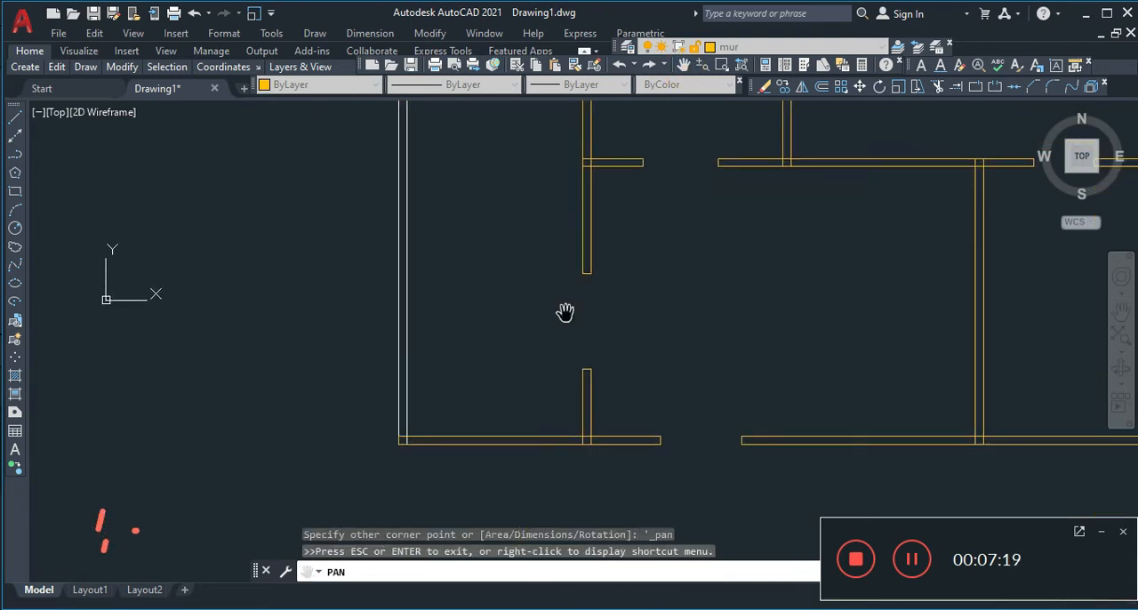
{"action": "key", "text": "Escape"}
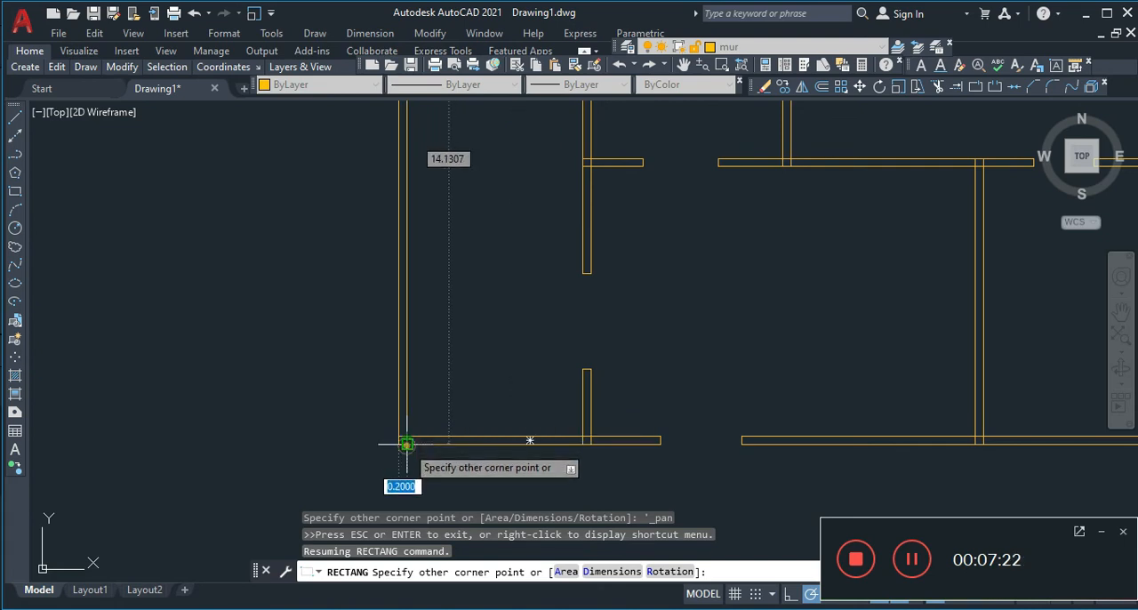
{"action": "key", "text": "Escape"}
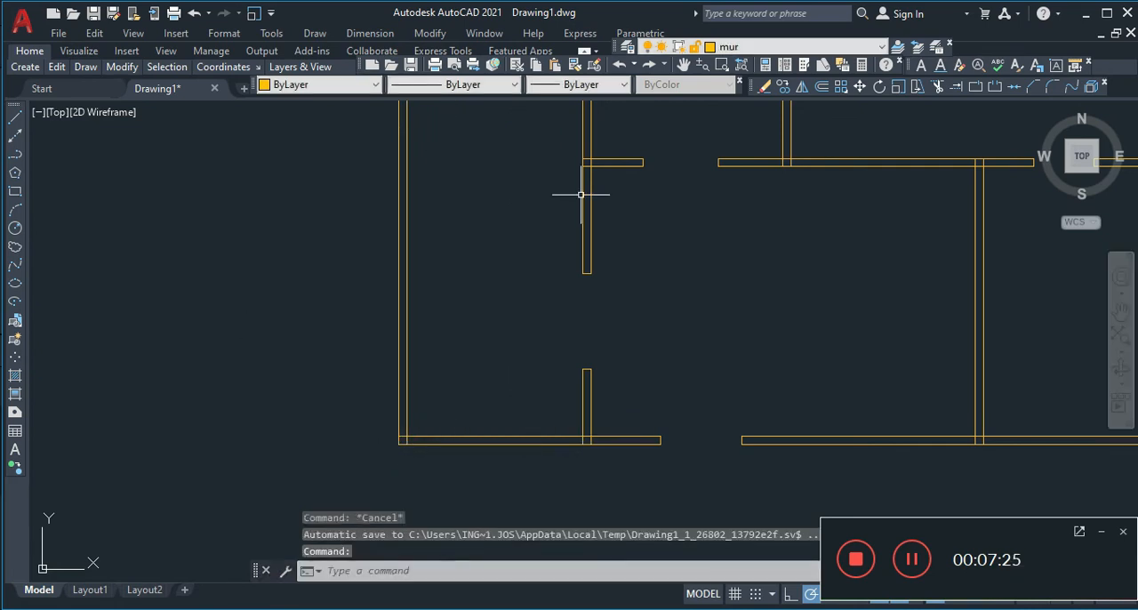
{"action": "left_click", "coordinate": [709, 65]}
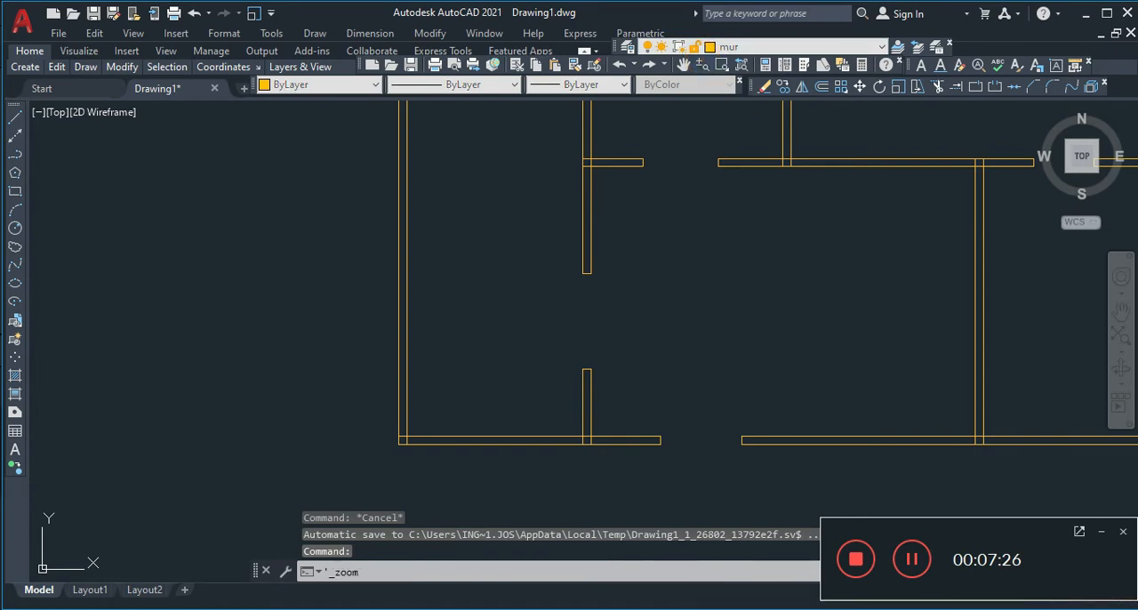
{"action": "left_click_drag", "start_coordinate": [708, 174], "coordinate": [543, 325]}
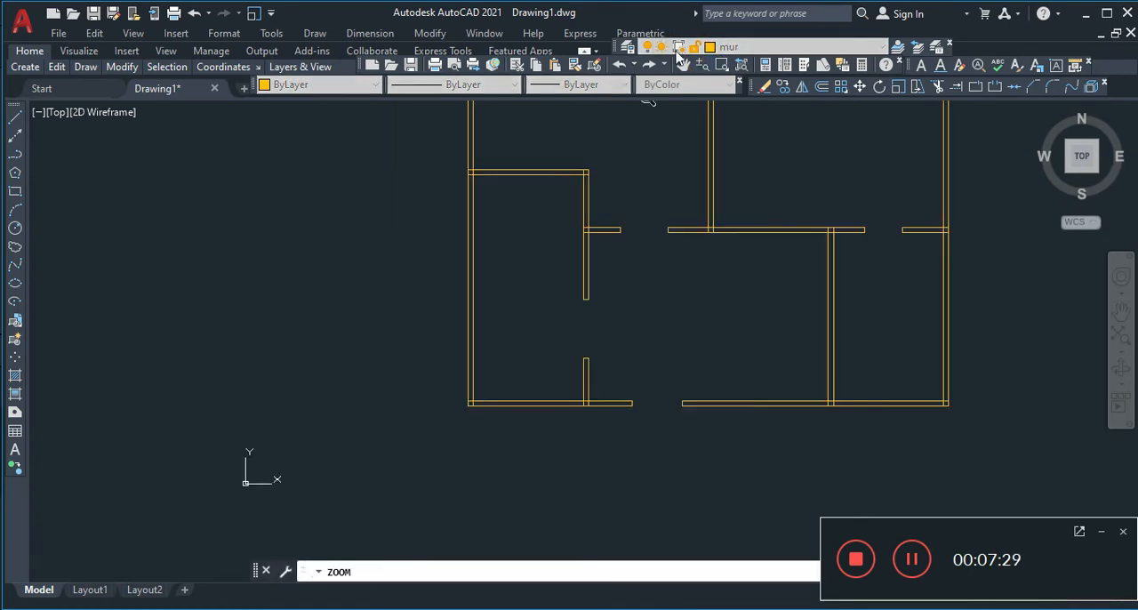
Make layer 0 the current layer and turn off the mur layer
{"action": "left_click", "coordinate": [682, 64]}
{"action": "left_click_drag", "start_coordinate": [676, 173], "coordinate": [490, 297]}
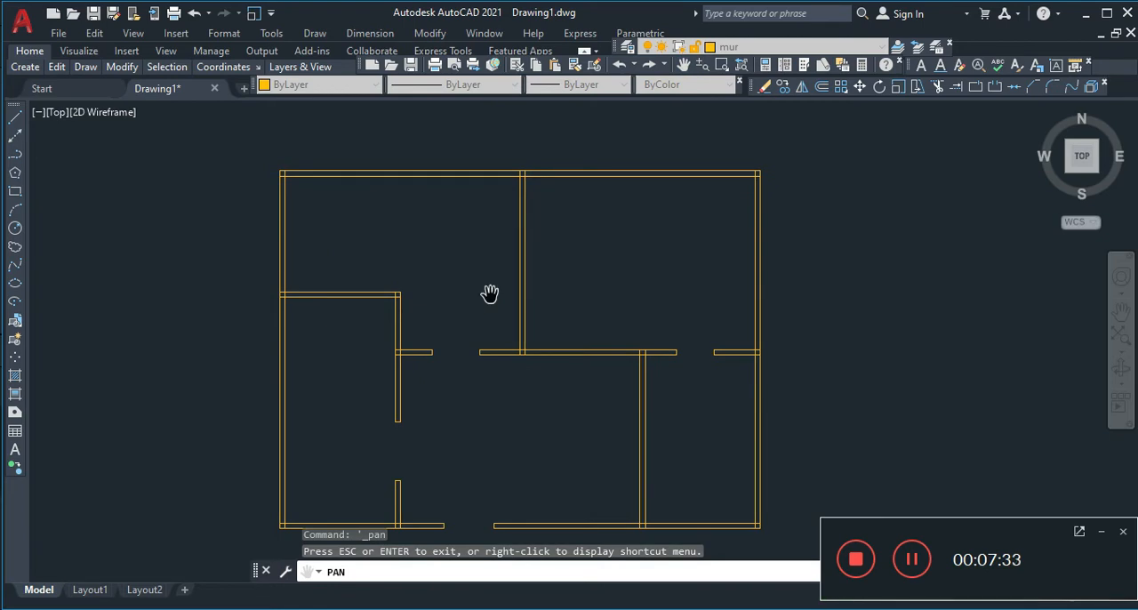
{"action": "left_click_drag", "start_coordinate": [490, 293], "coordinate": [509, 278]}
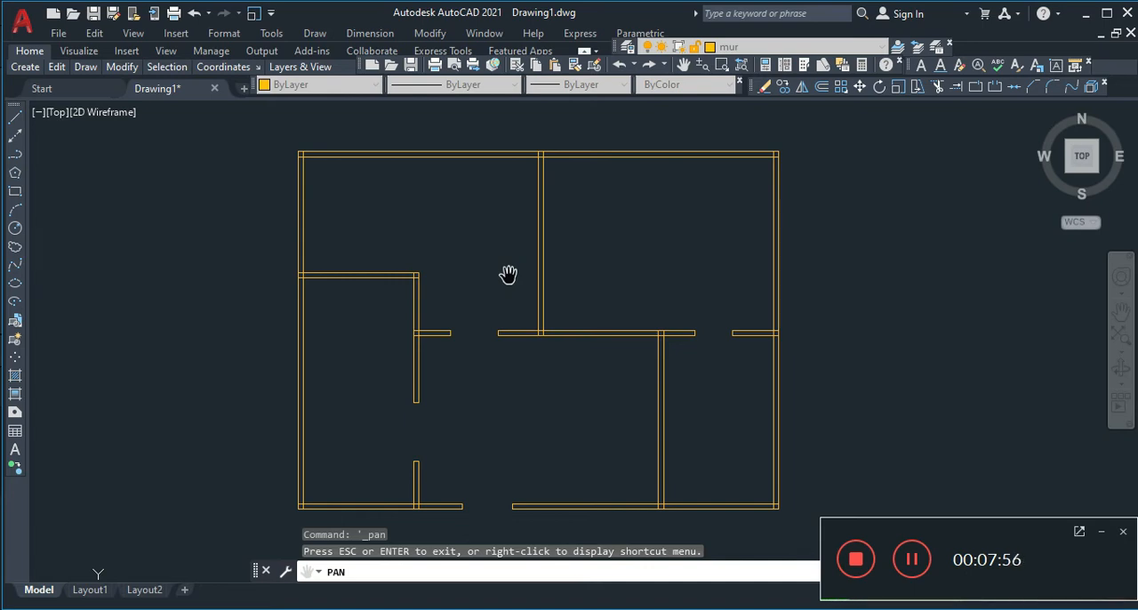
{"action": "left_click", "coordinate": [813, 45]}
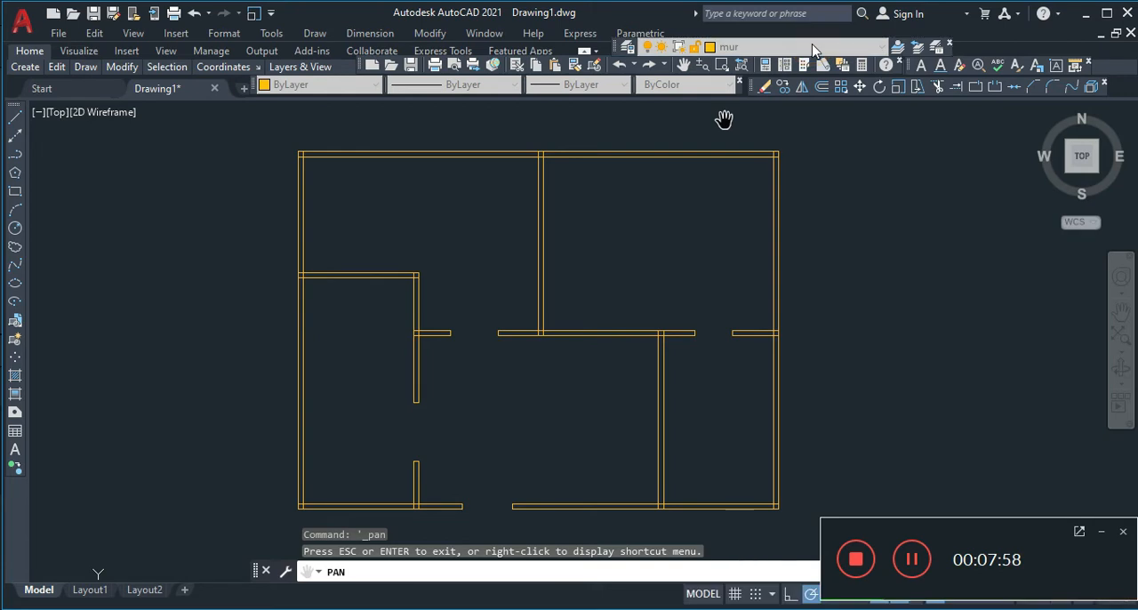
{"action": "left_click", "coordinate": [880, 49]}
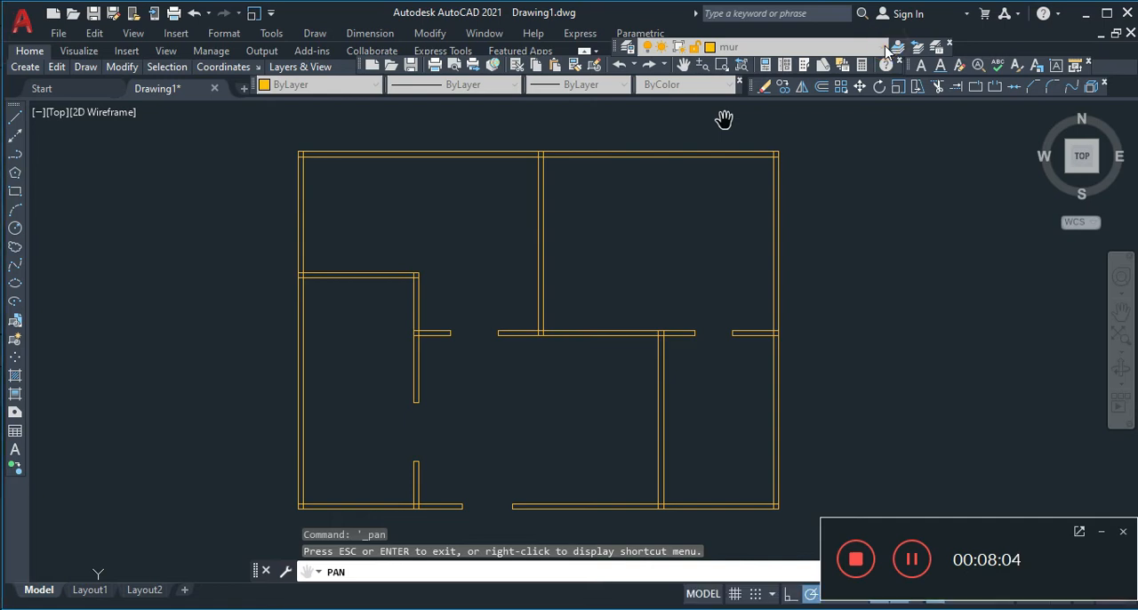
{"action": "left_click_drag", "start_coordinate": [891, 48], "coordinate": [927, 47]}
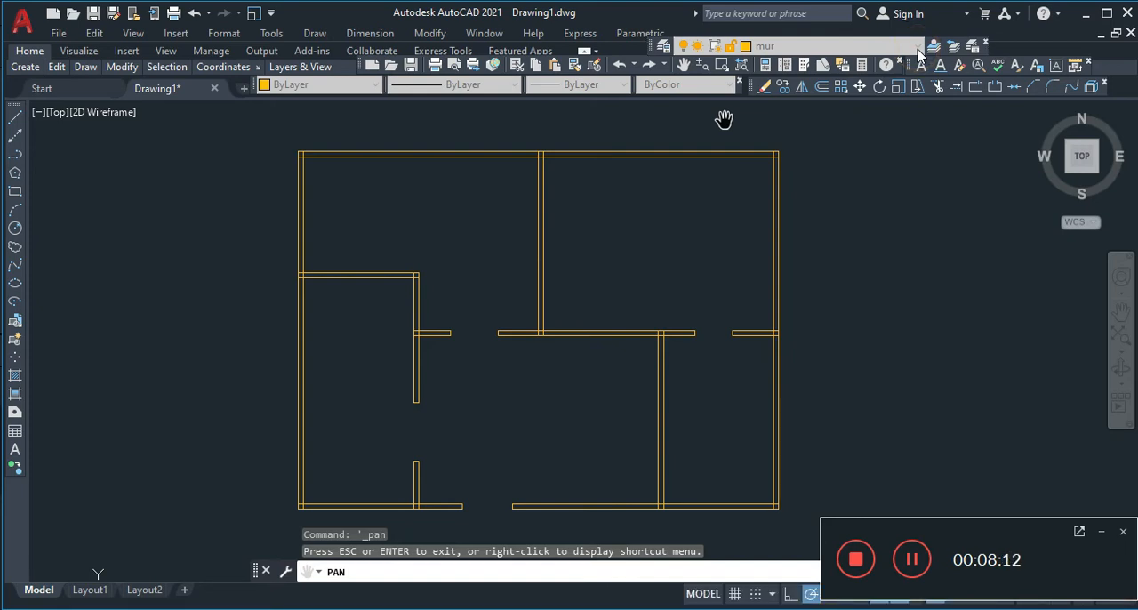
{"action": "key", "text": "Escape"}
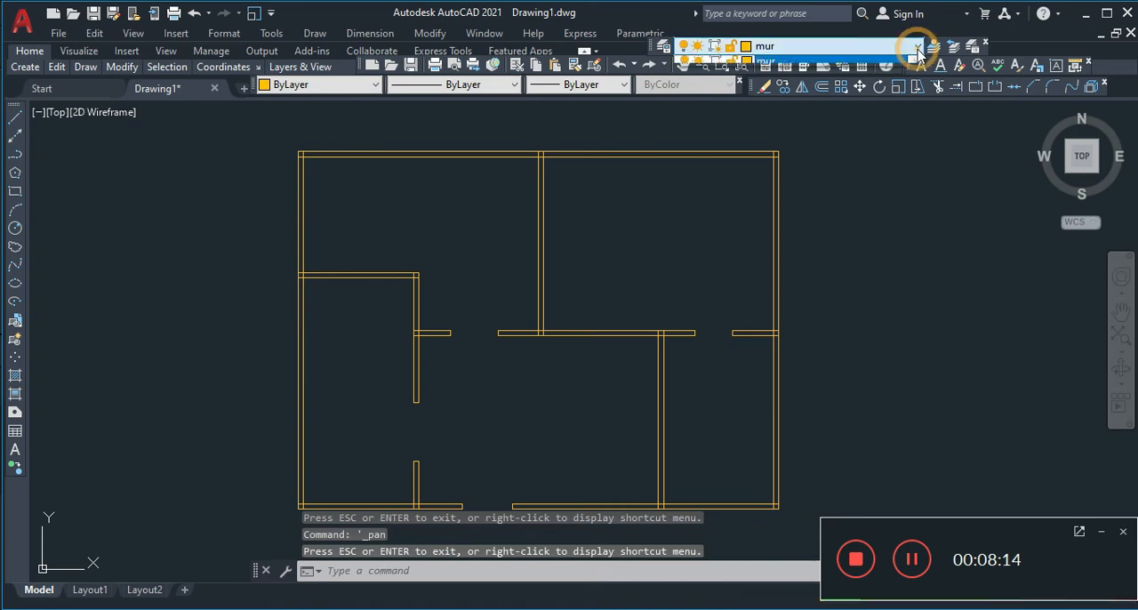
{"action": "left_click", "coordinate": [917, 47]}
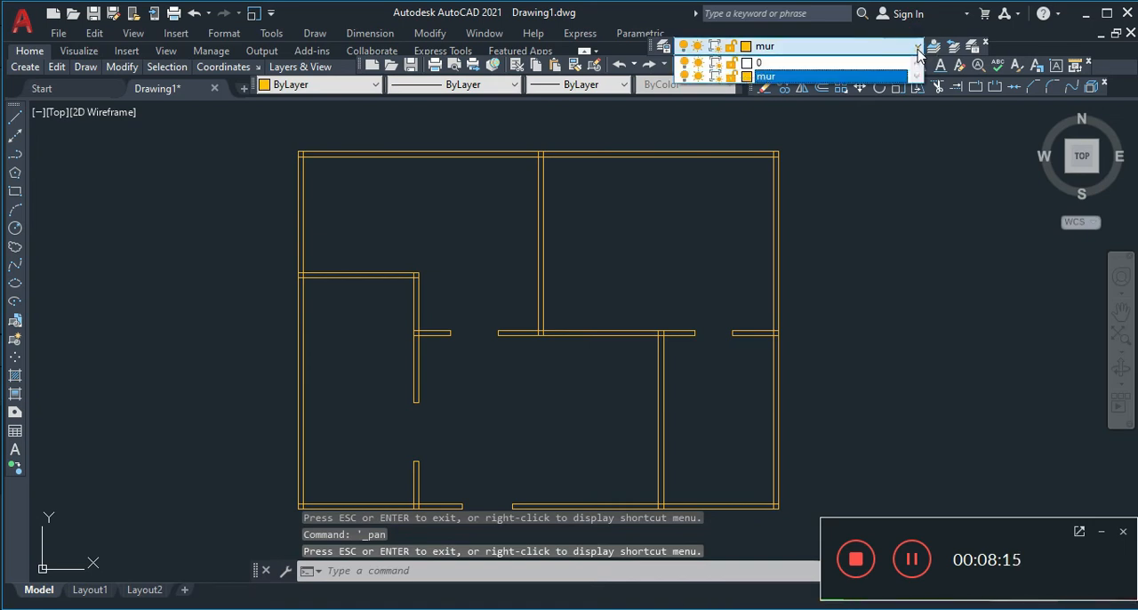
{"action": "left_click", "coordinate": [770, 63]}
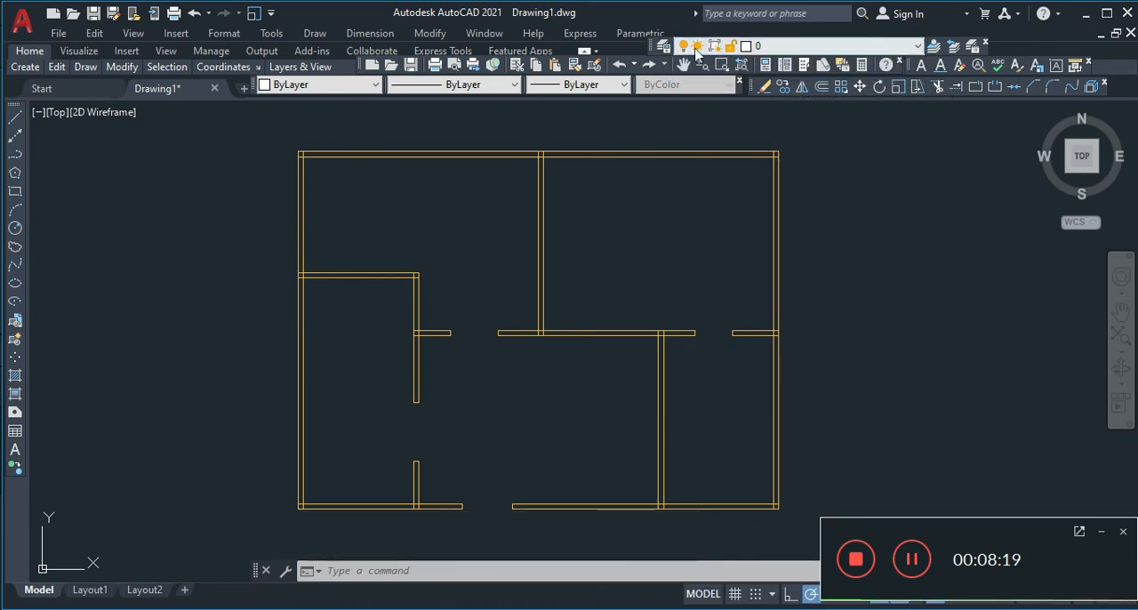
{"action": "left_click", "coordinate": [774, 46]}
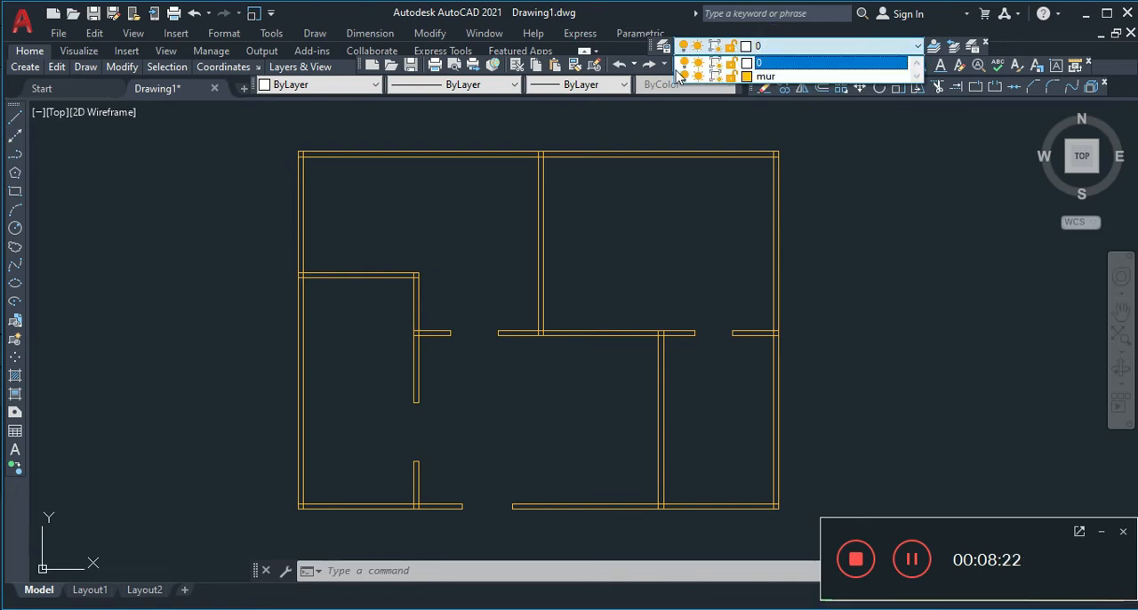
{"action": "left_click", "coordinate": [845, 197]}
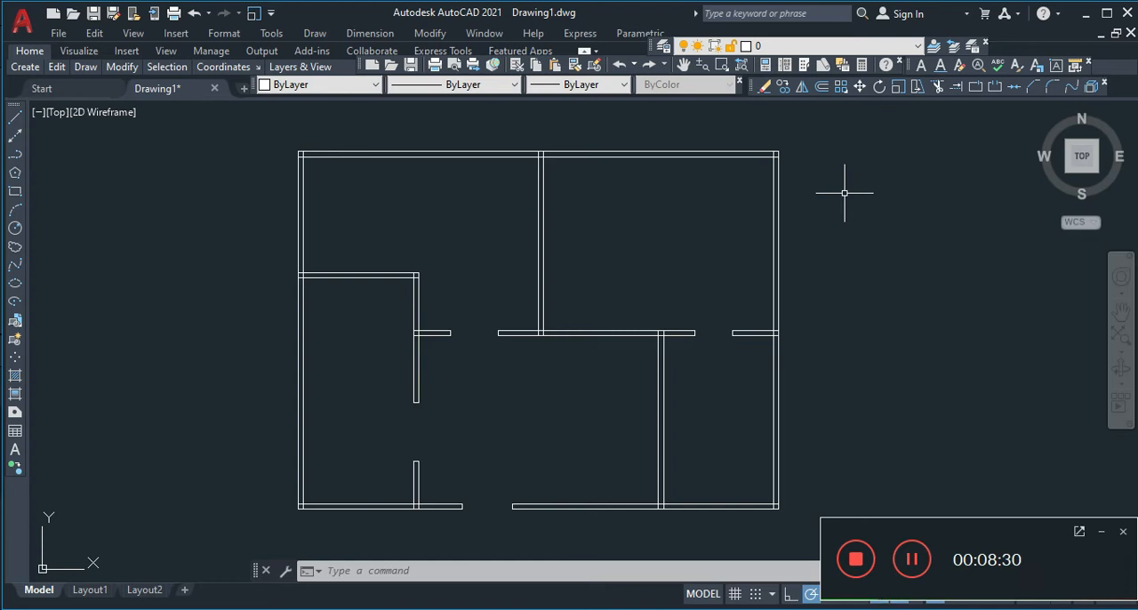
Make mur the current layer again and turn it back on
{"action": "left_click", "coordinate": [791, 49]}
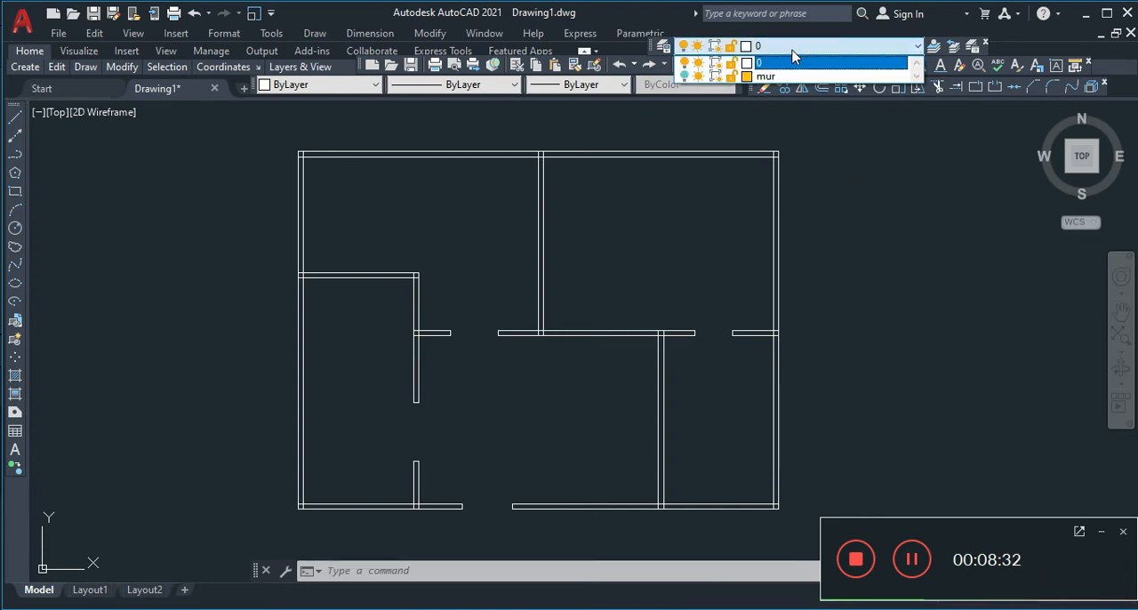
{"action": "left_click", "coordinate": [780, 75]}
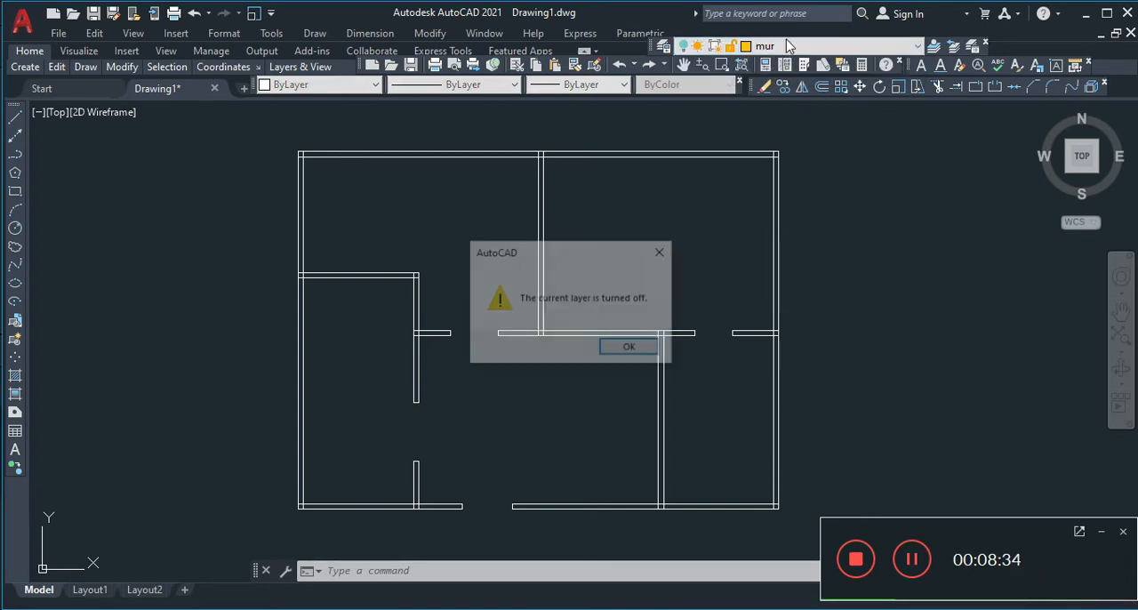
{"action": "left_click", "coordinate": [658, 255]}
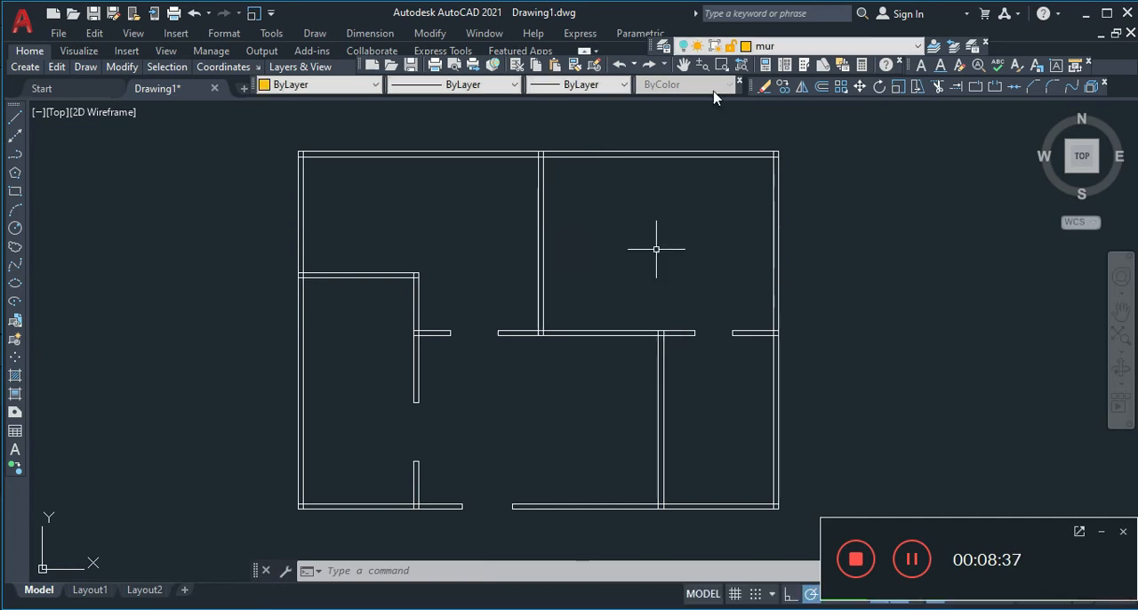
{"action": "left_click", "coordinate": [779, 51]}
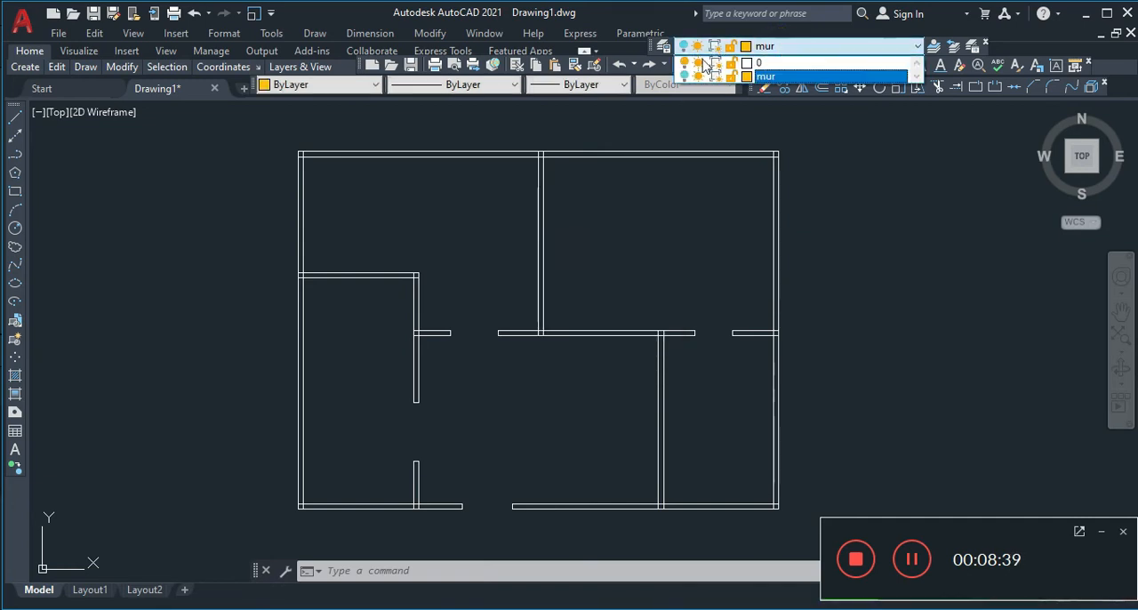
{"action": "left_click", "coordinate": [791, 174]}
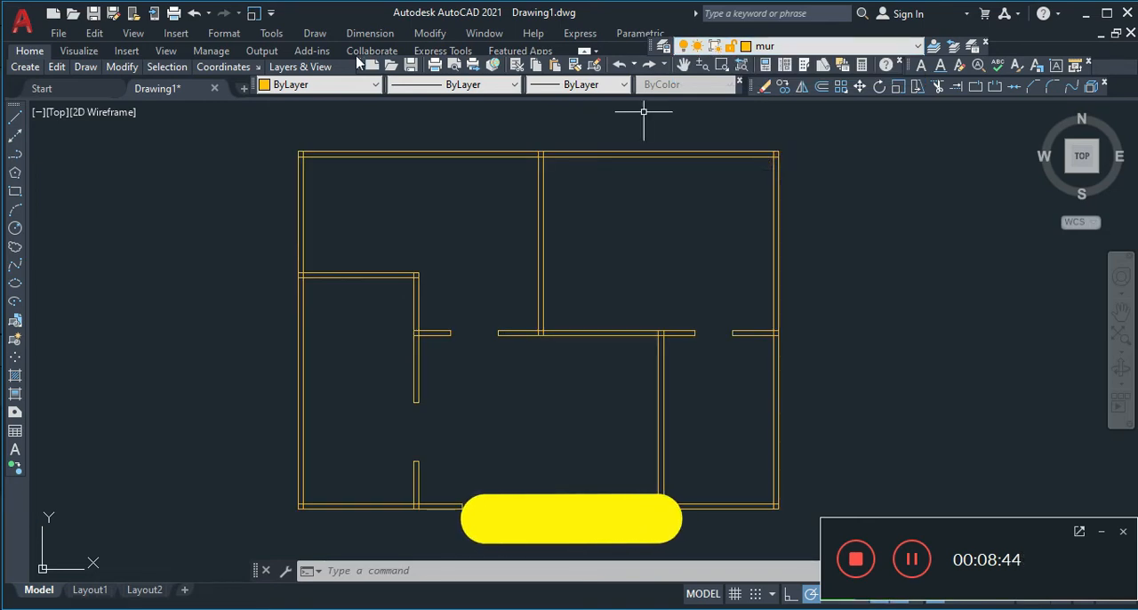
Switch the floor plan to the SW Isometric view
{"action": "left_click", "coordinate": [103, 112]}
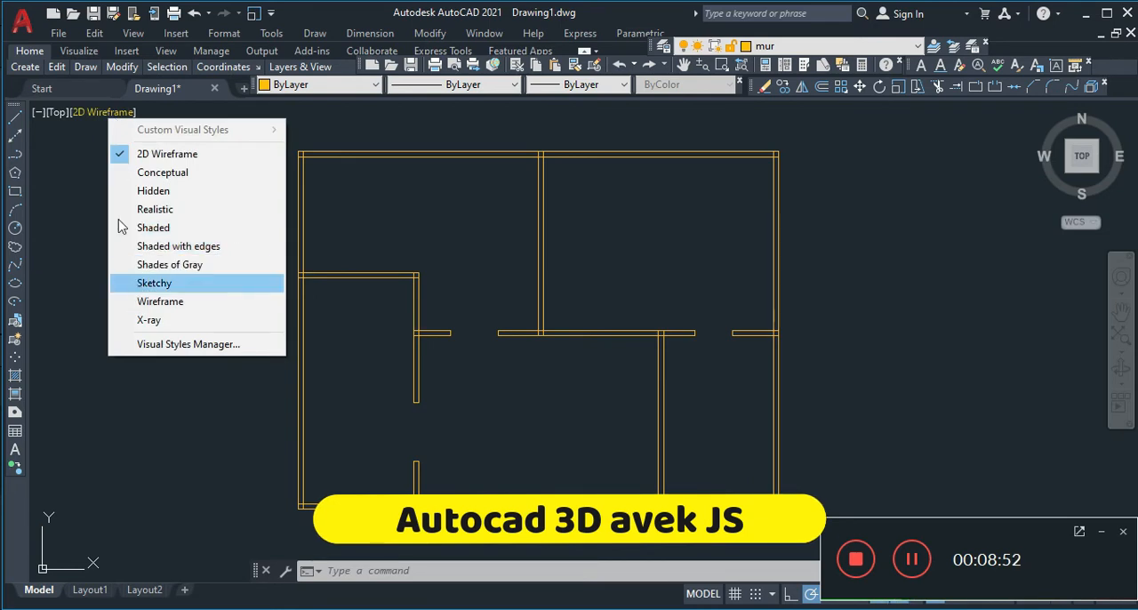
{"action": "left_click", "coordinate": [62, 112]}
{"action": "left_click", "coordinate": [60, 112]}
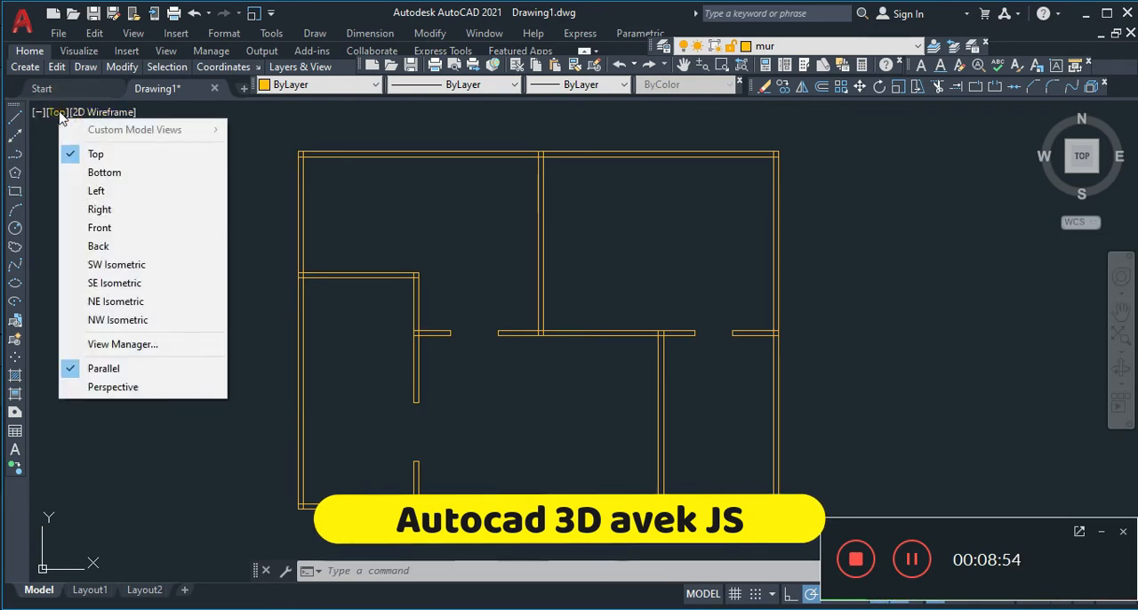
{"action": "left_click", "coordinate": [107, 265]}
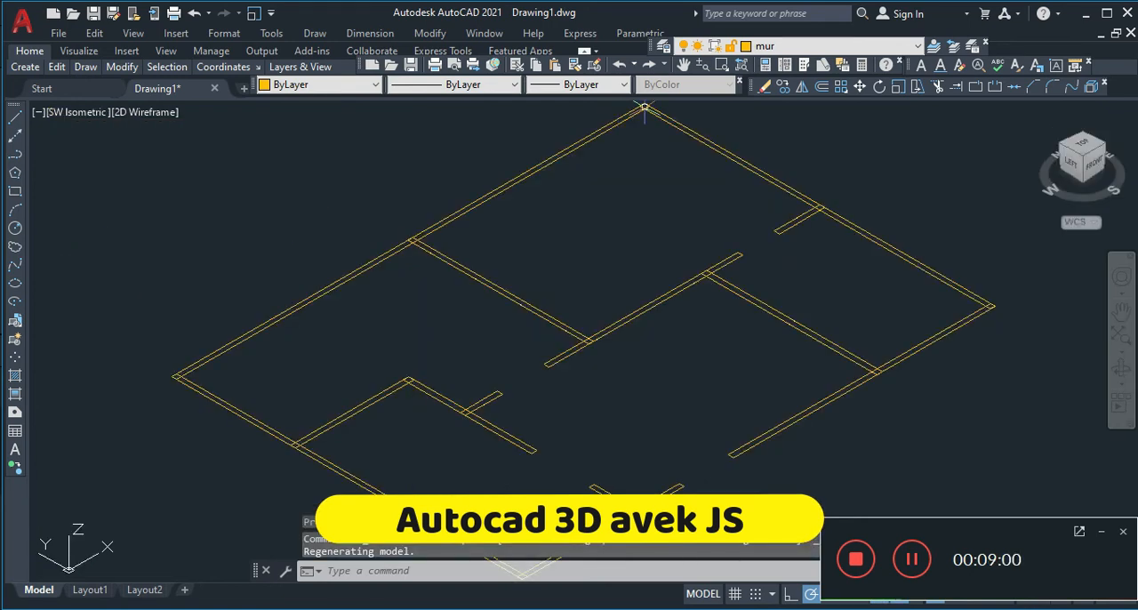
{"action": "left_click", "coordinate": [706, 65]}
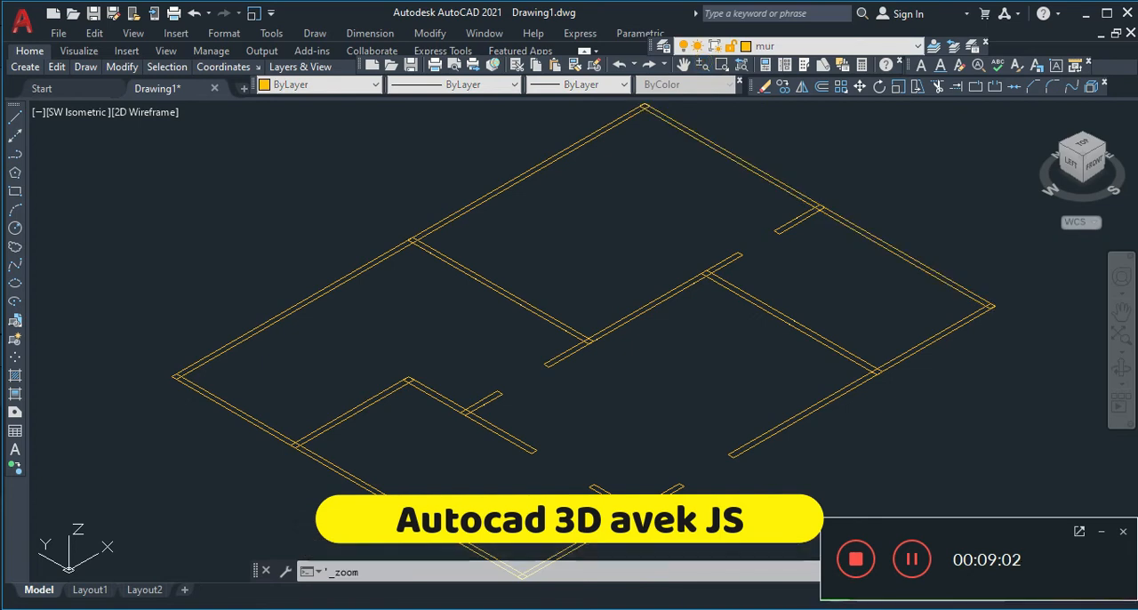
{"action": "left_click_drag", "start_coordinate": [681, 223], "coordinate": [656, 283]}
{"action": "key", "text": "Escape"}
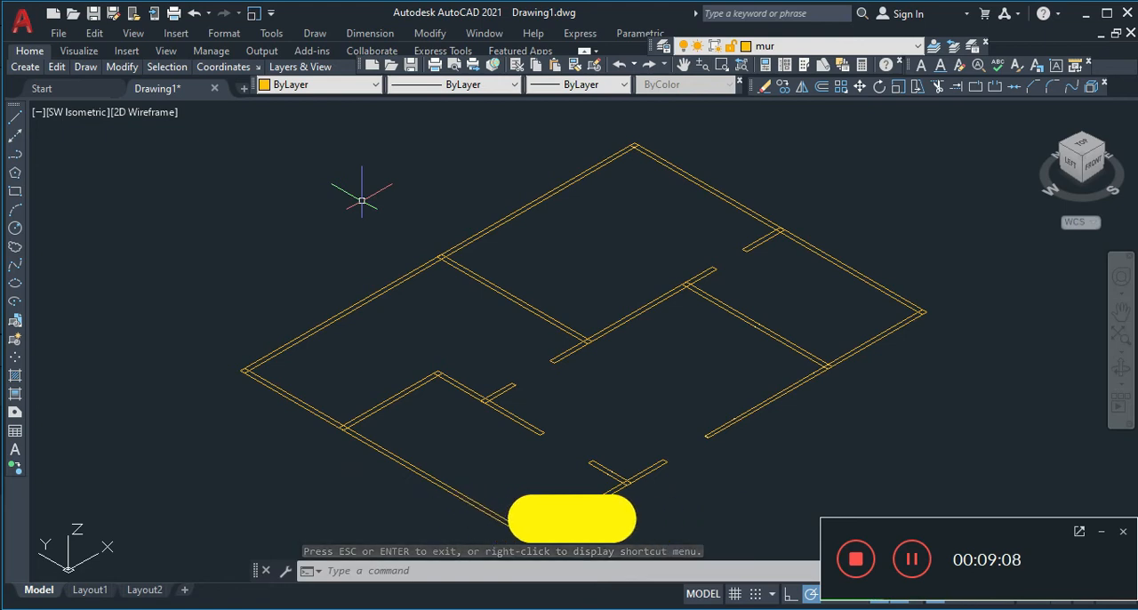
Extrude the north exterior wall's rectangle to a height of 2.5 and undo the extrusion
{"action": "type", "text": "ex"}
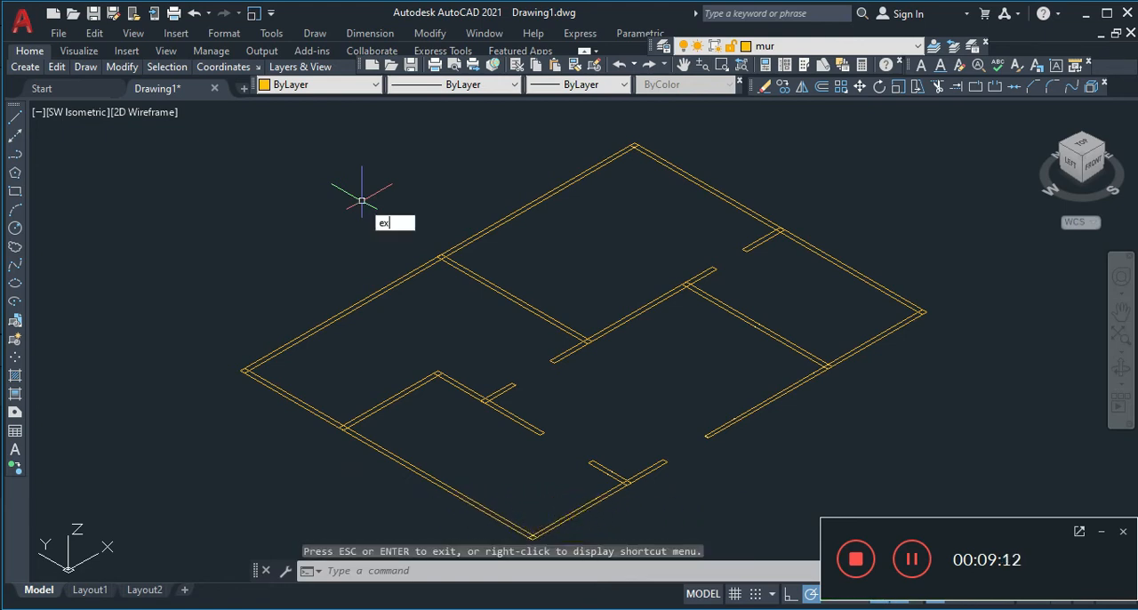
{"action": "type", "text": "t"}
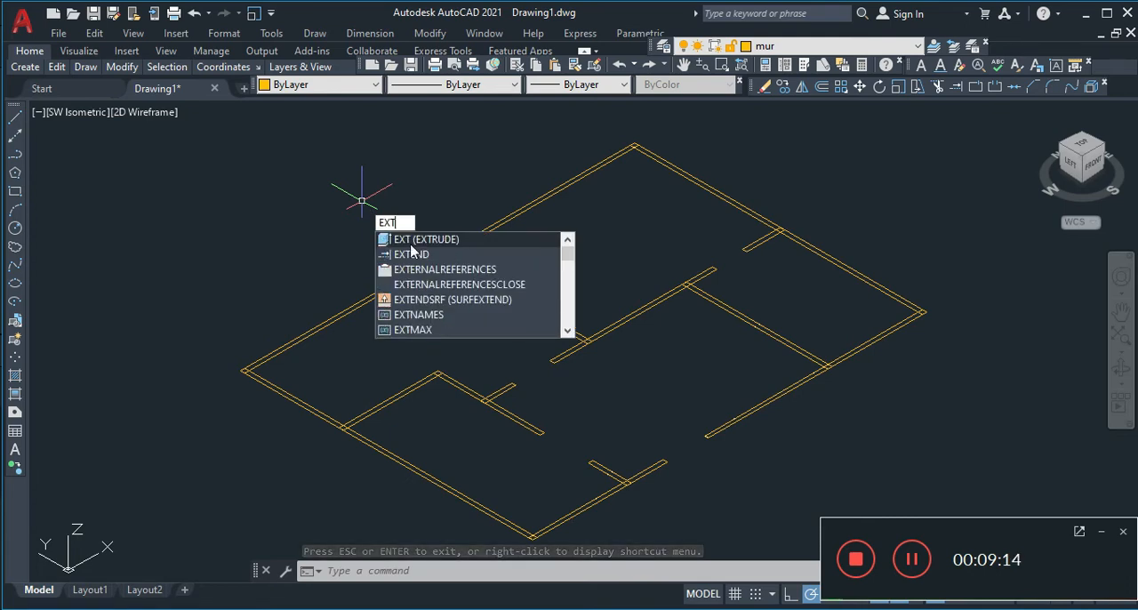
{"action": "left_click", "coordinate": [411, 241]}
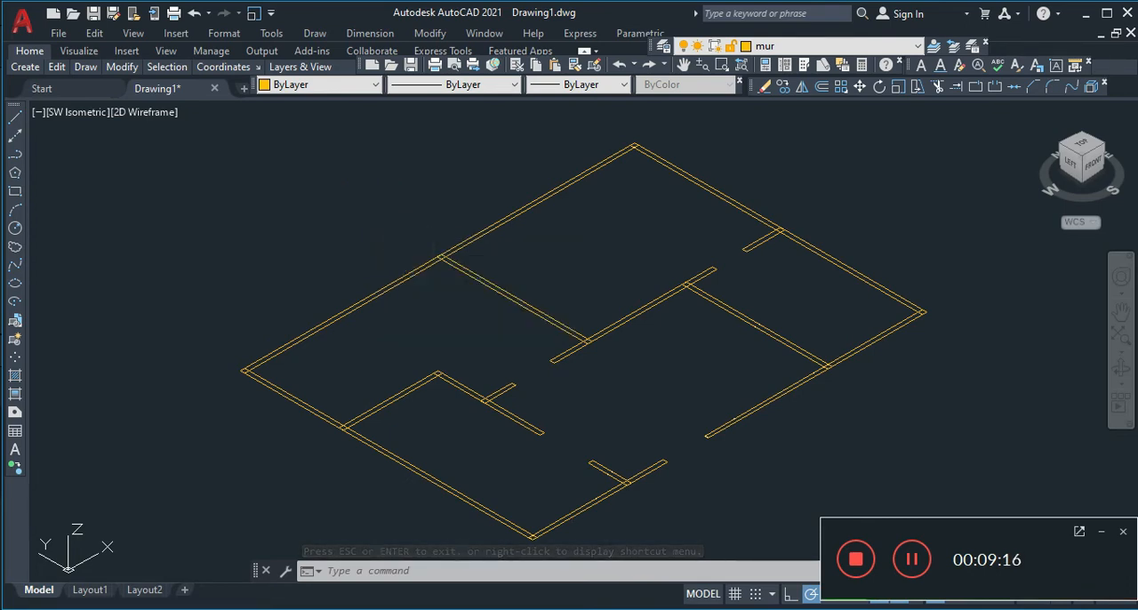
{"action": "left_click", "coordinate": [392, 288]}
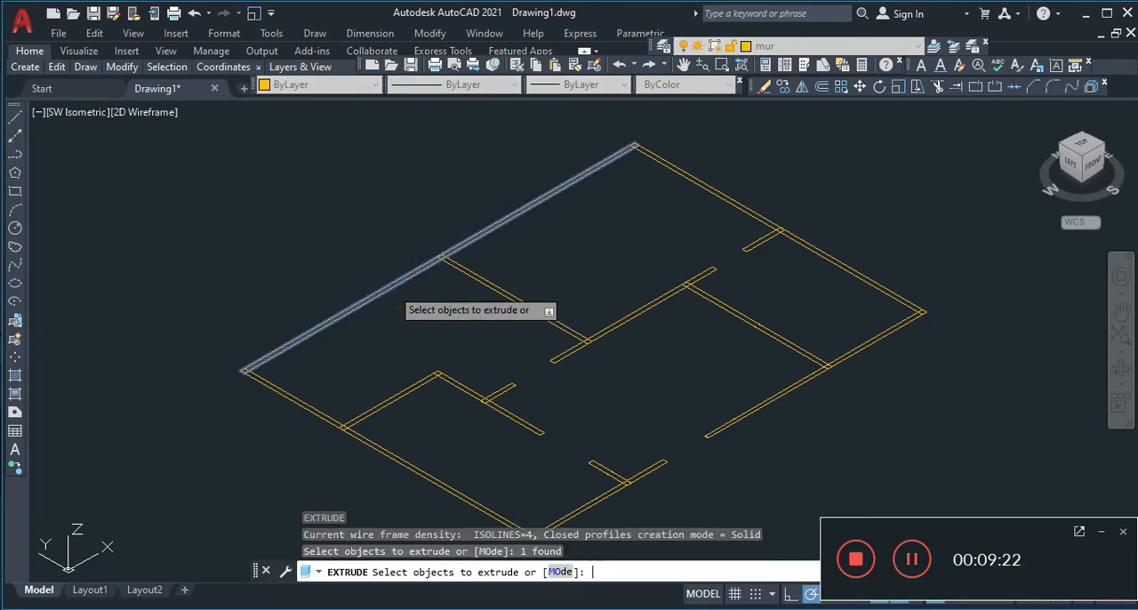
{"action": "key", "text": "Return"}
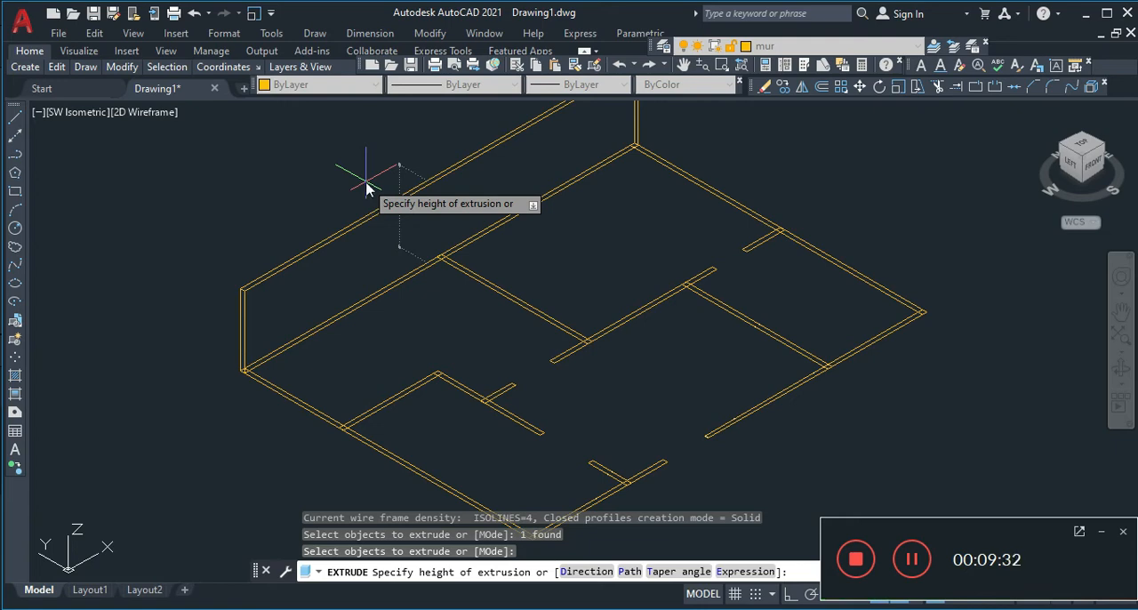
{"action": "type", "text": "2"}
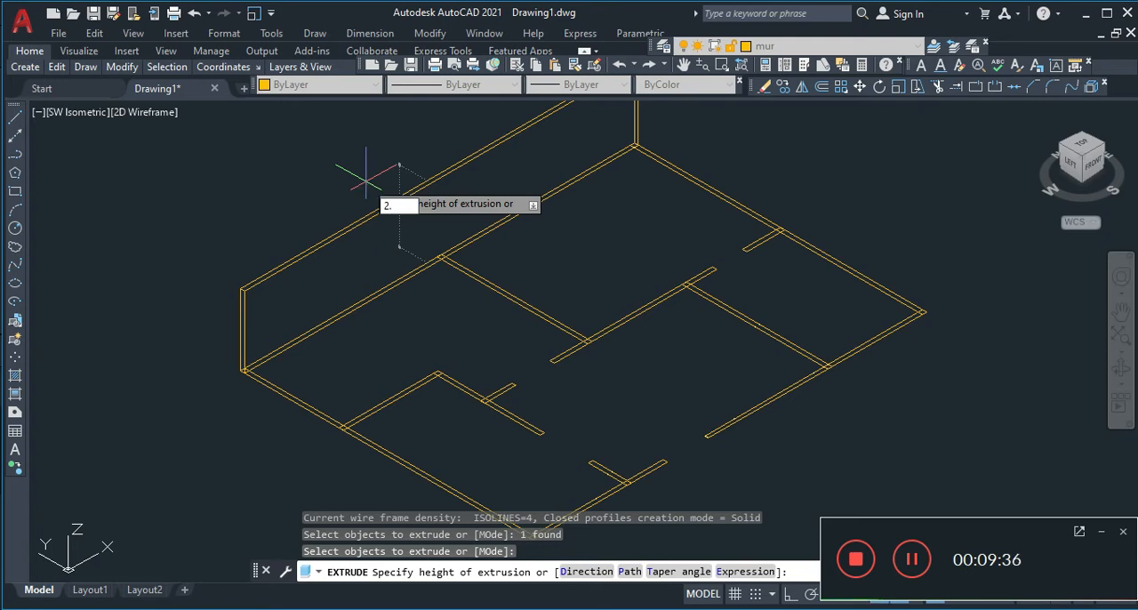
{"action": "type", "text": ".5"}
{"action": "key", "text": "Return"}
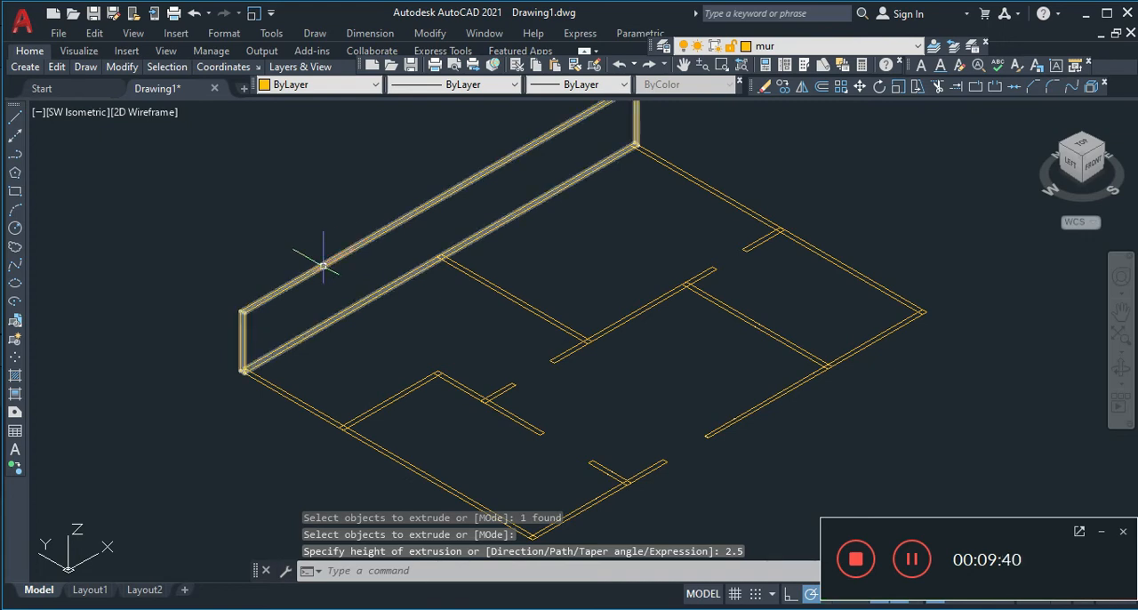
{"action": "key", "text": "ctrl+z"}
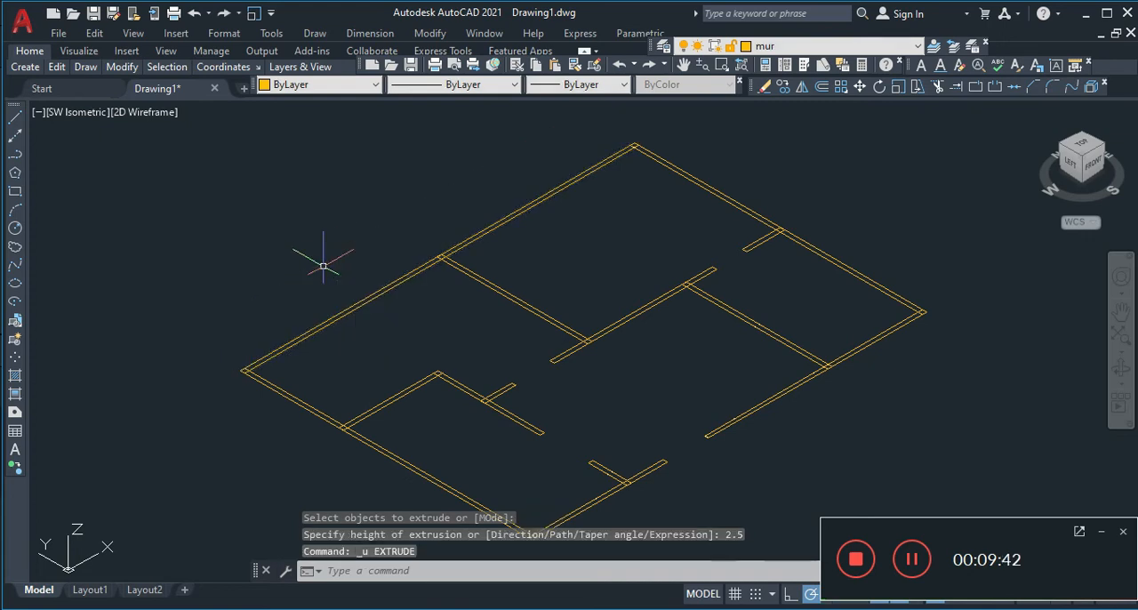
Extrude the full-length north exterior wall's rectangle to a height of 3.5
{"action": "type", "text": "EXT"}
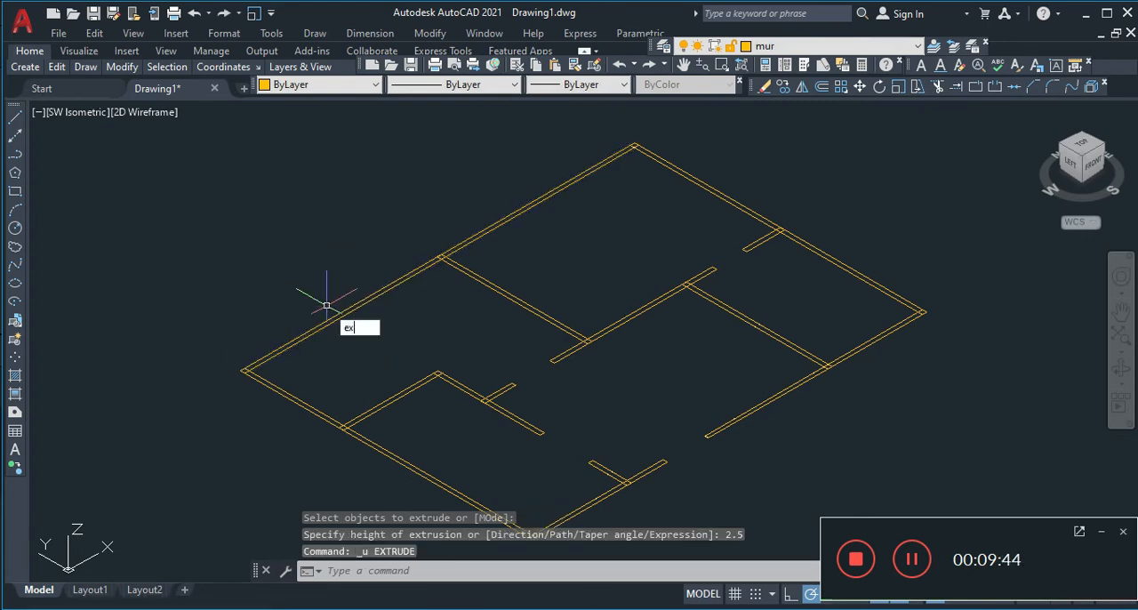
{"action": "left_click", "coordinate": [387, 346]}
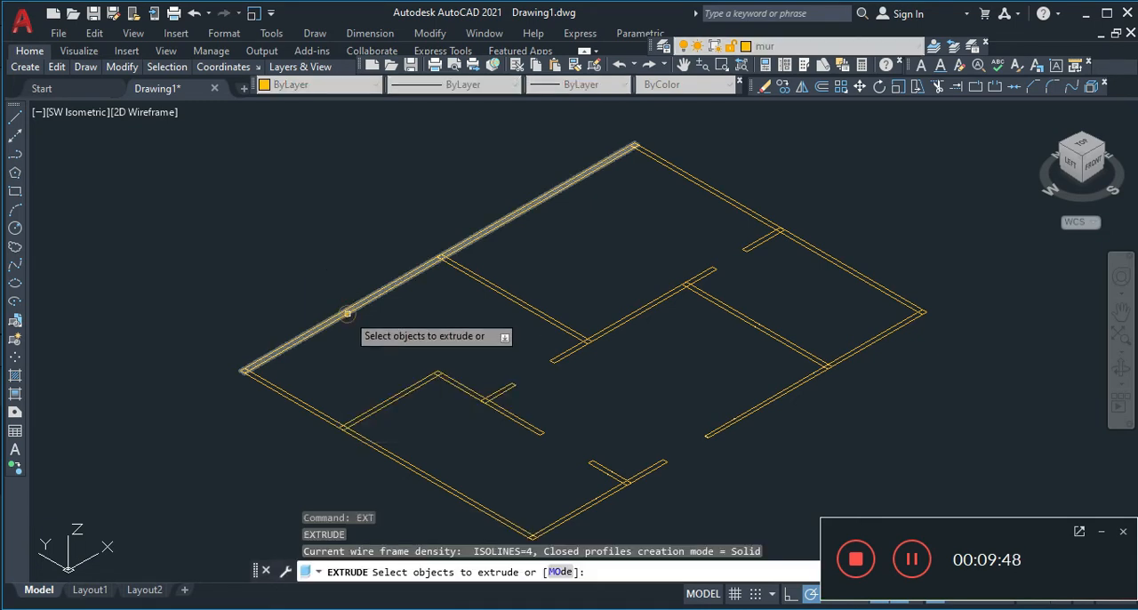
{"action": "left_click", "coordinate": [347, 312]}
{"action": "key", "text": "Return"}
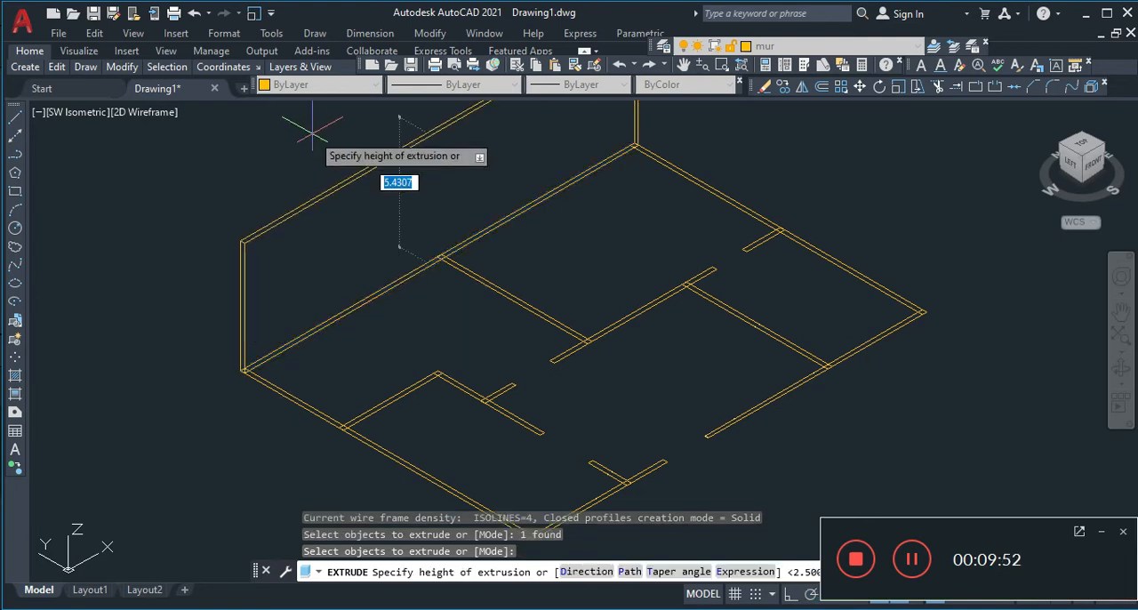
{"action": "type", "text": "3.5"}
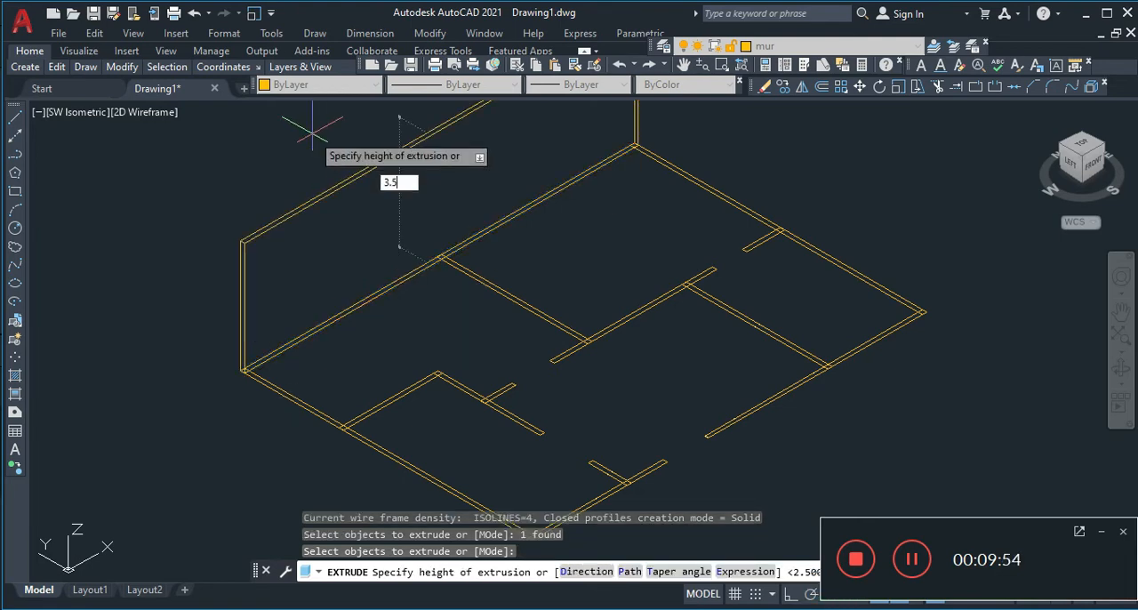
{"action": "key", "text": "Return"}
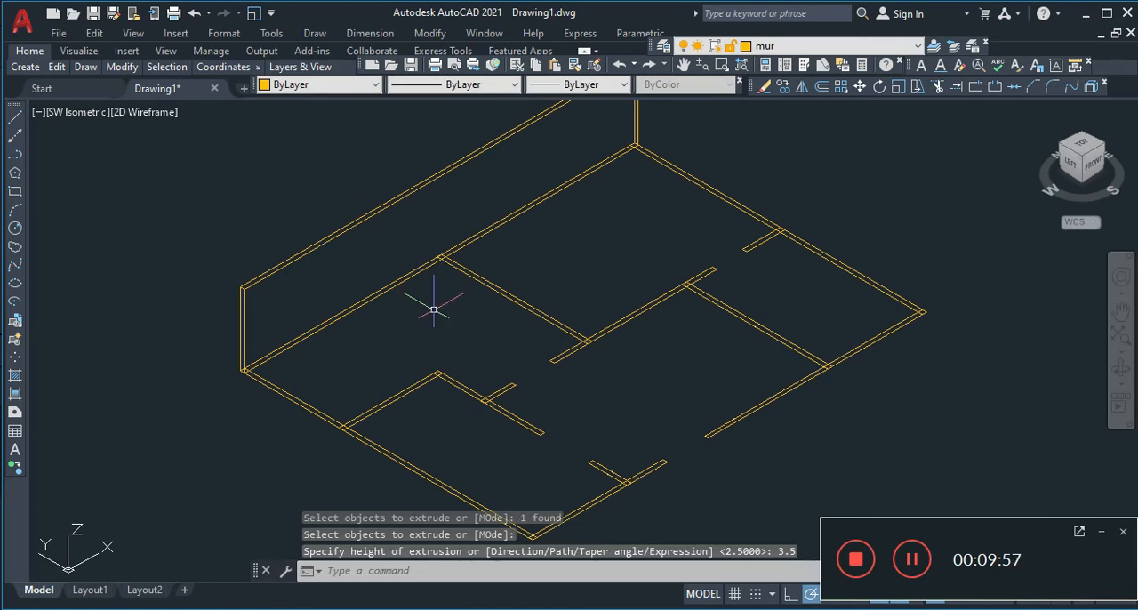
Extrude the interior partition rectangle running south from the middle of the north exterior wall to a height of 3.5
{"action": "key", "text": "Return"}
{"action": "left_click", "coordinate": [474, 275]}
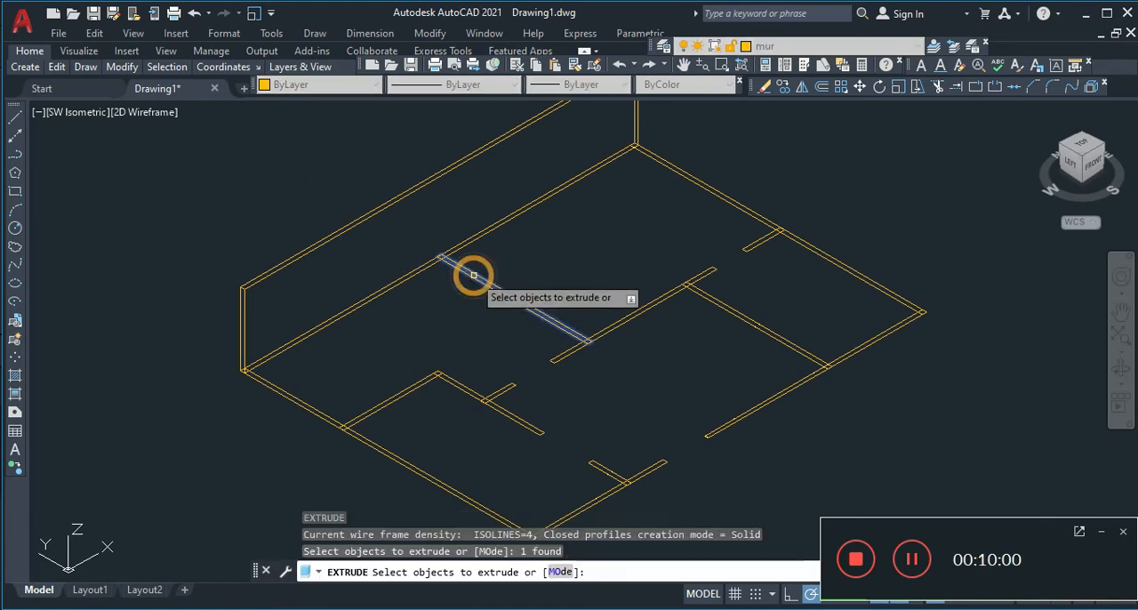
{"action": "key", "text": "Return"}
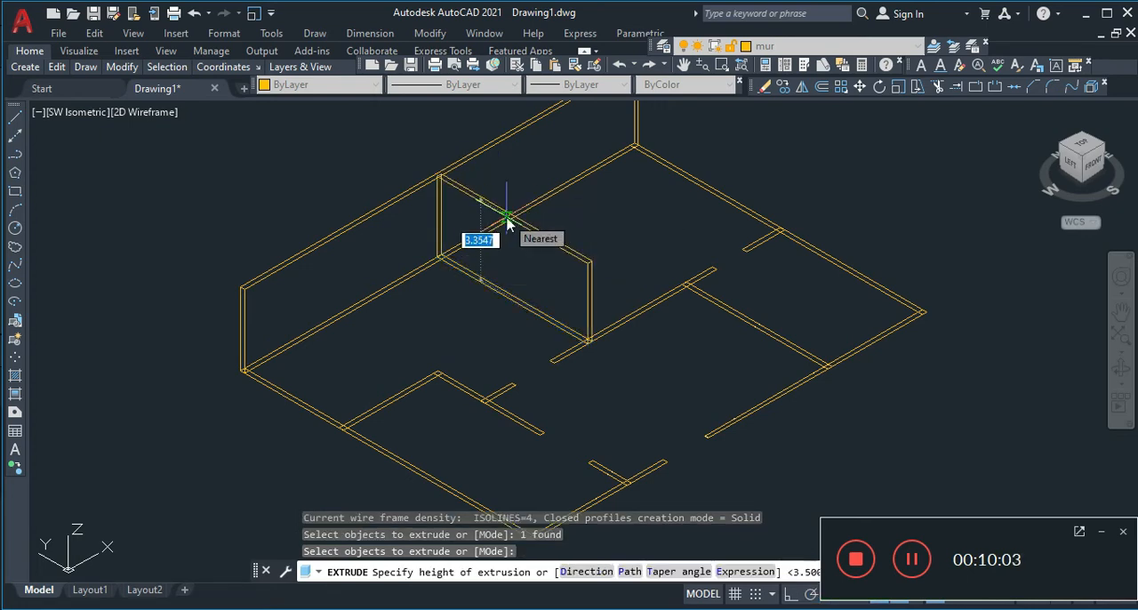
{"action": "type", "text": "3.5"}
{"action": "key", "text": "Return"}
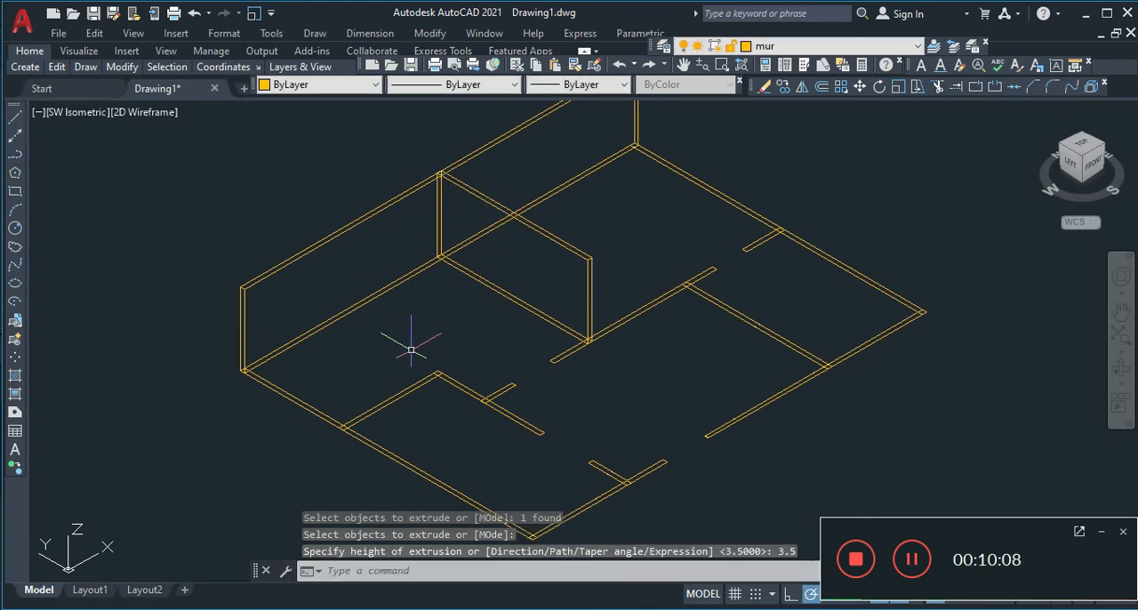
Try to extrude the interior partition that starts at the west exterior wall with the height entry 3.<5, and undo the extrusion
{"action": "key", "text": "Return"}
{"action": "key", "text": "Return"}
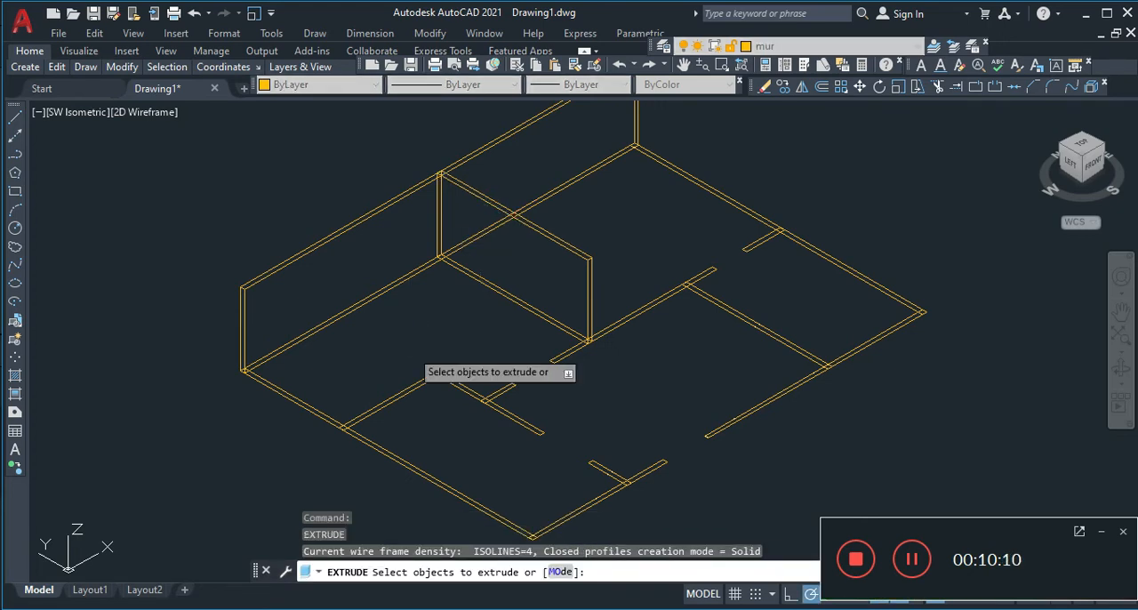
{"action": "left_click", "coordinate": [356, 419]}
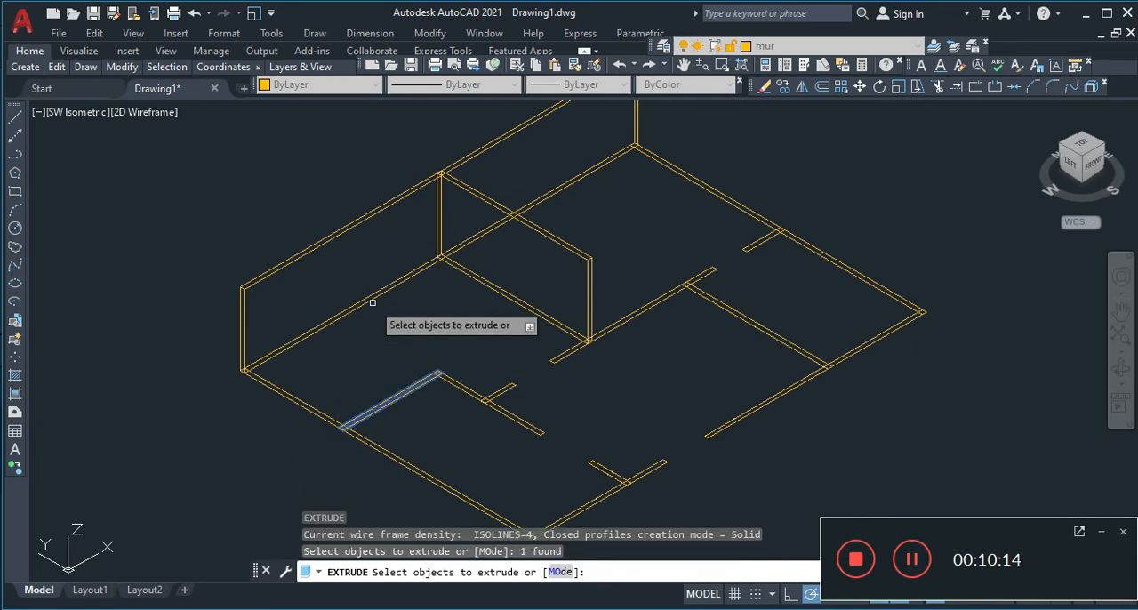
{"action": "key", "text": "Return"}
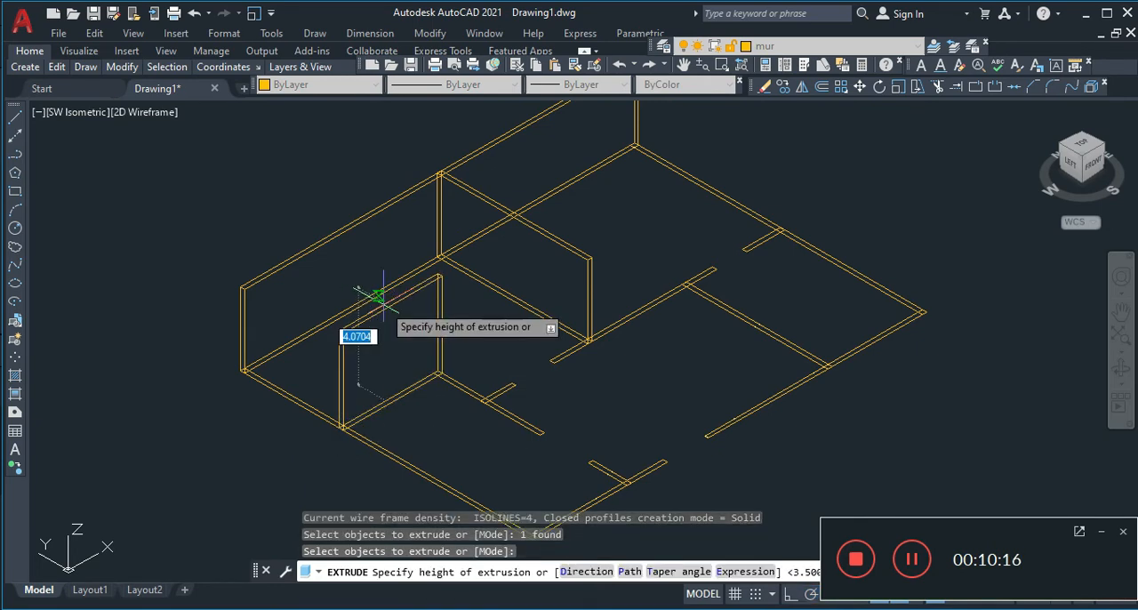
{"action": "type", "text": "3.<5"}
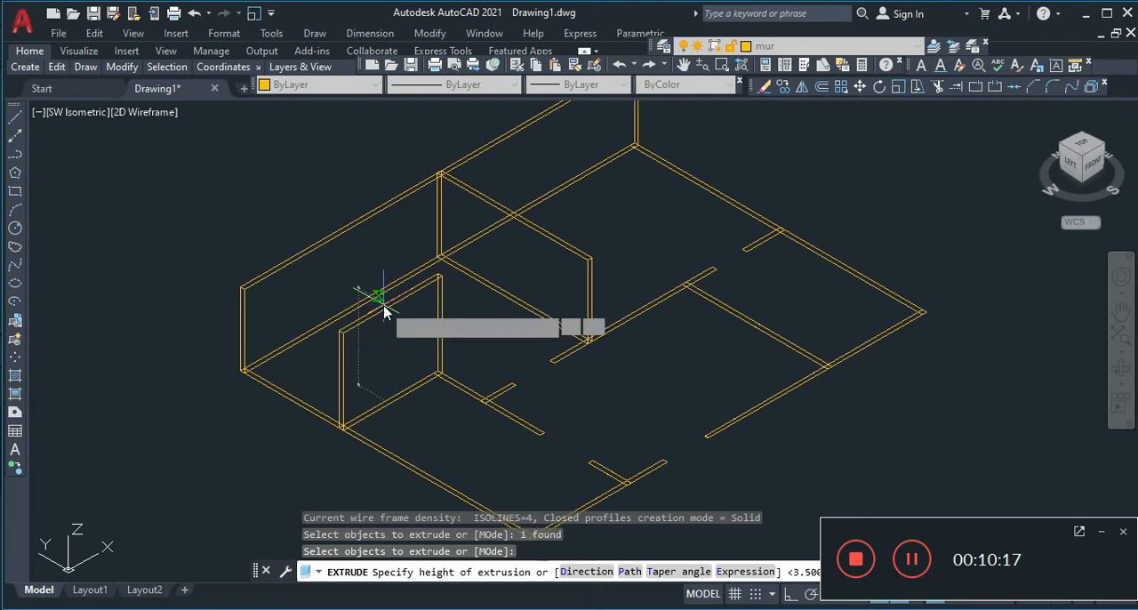
{"action": "key", "text": "Return"}
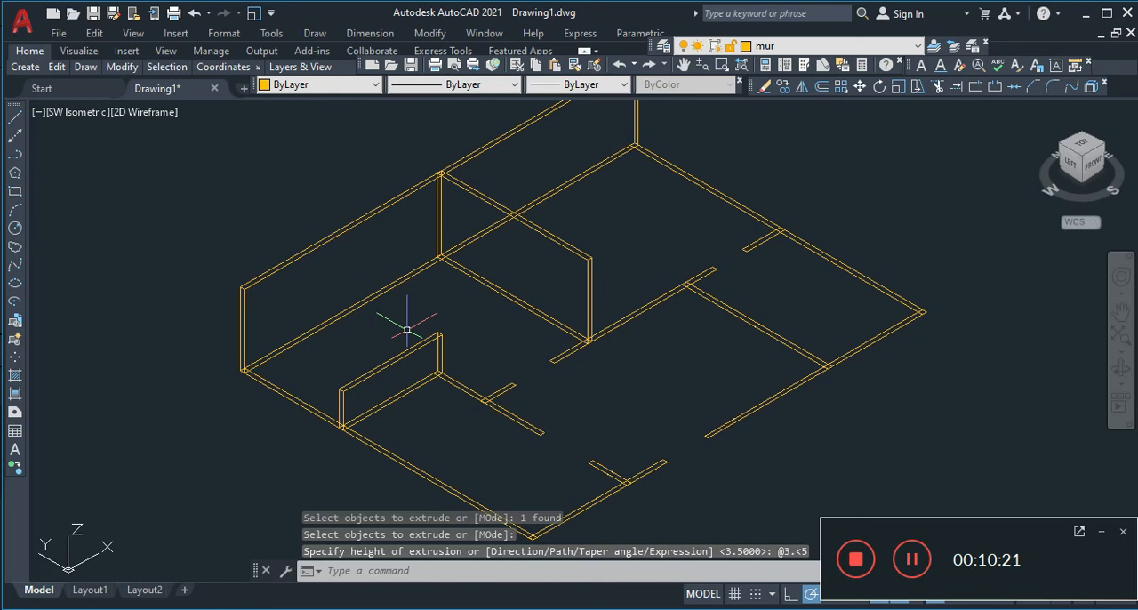
{"action": "key", "text": "Return"}
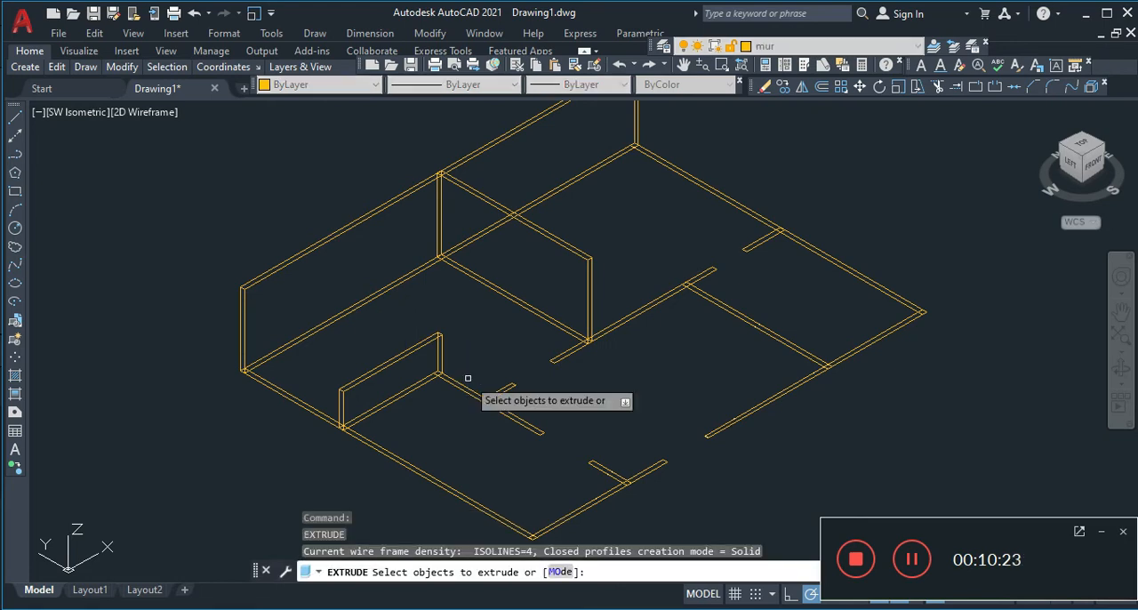
{"action": "key", "text": "ctrl+z"}
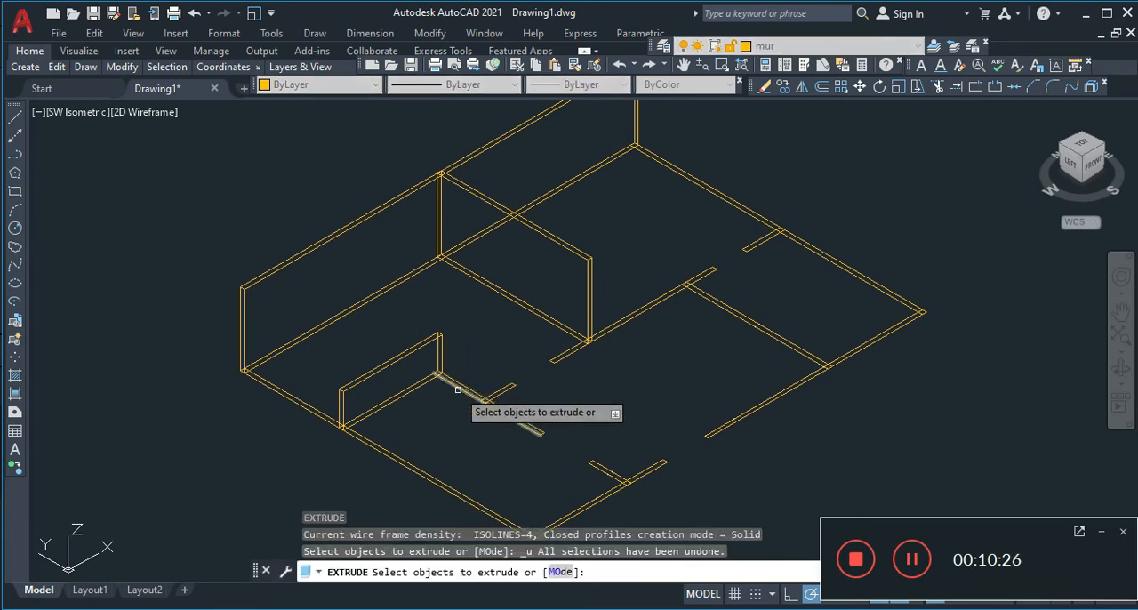
{"action": "key", "text": "ctrl+z"}
{"action": "key", "text": "Escape"}
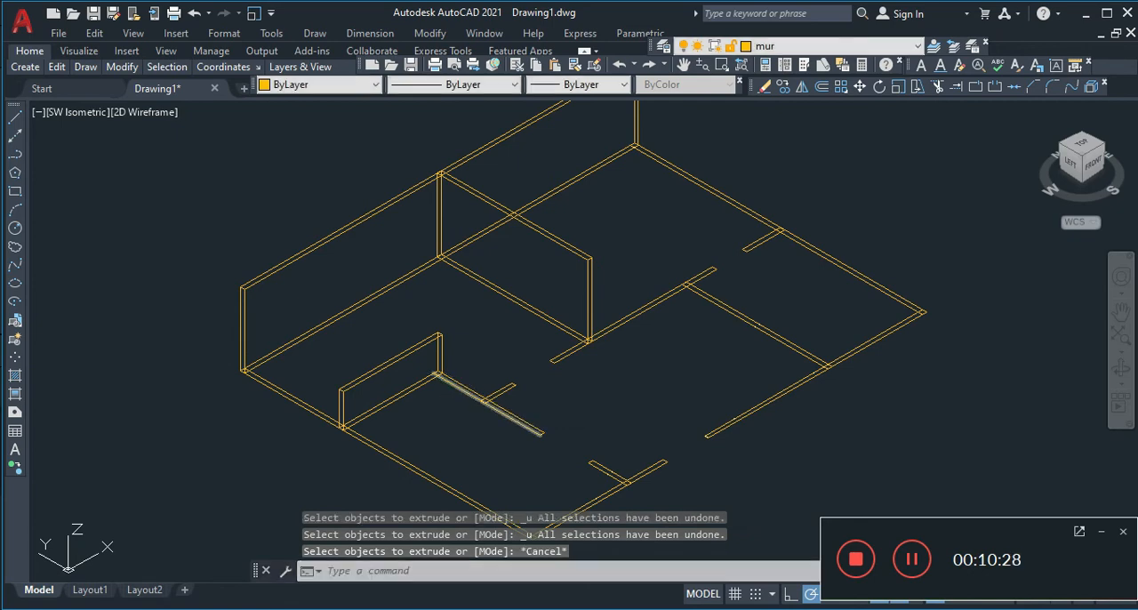
{"action": "key", "text": "ctrl+z"}
{"action": "key", "text": "ctrl+z"}
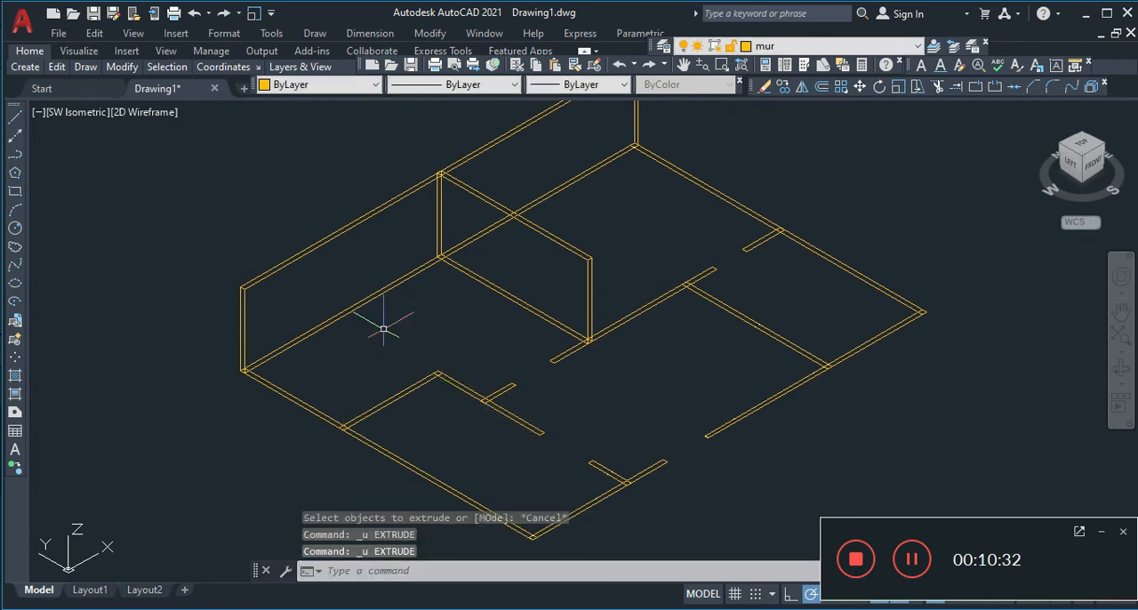
Try to extrude the west exterior wall's rectangle with the height entry 3,.5, and undo the extrusion
{"action": "type", "text": "ext"}
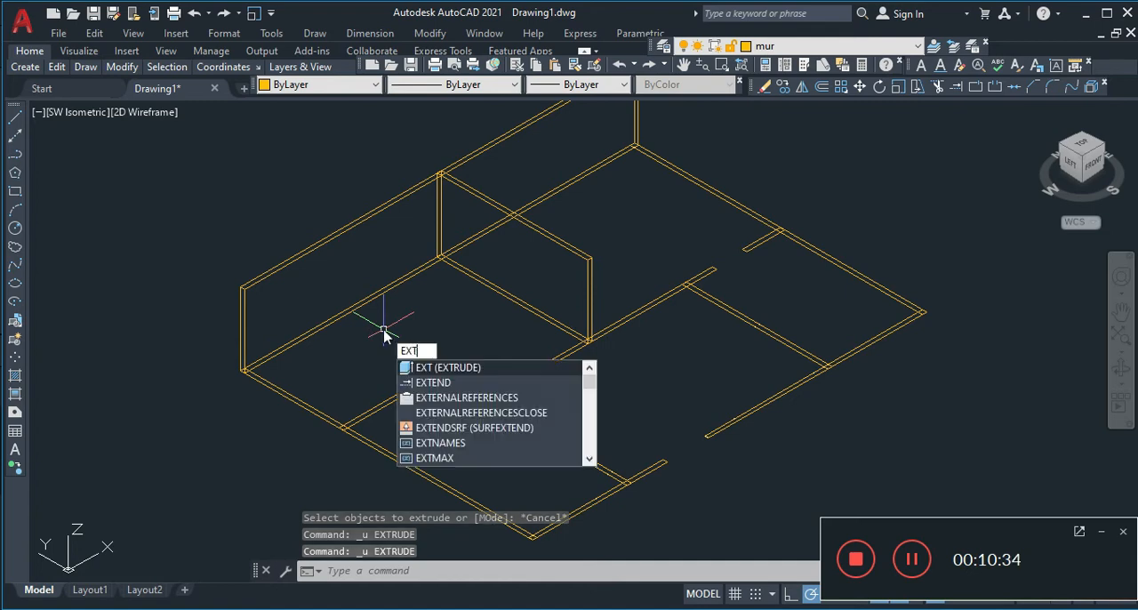
{"action": "left_click", "coordinate": [422, 366]}
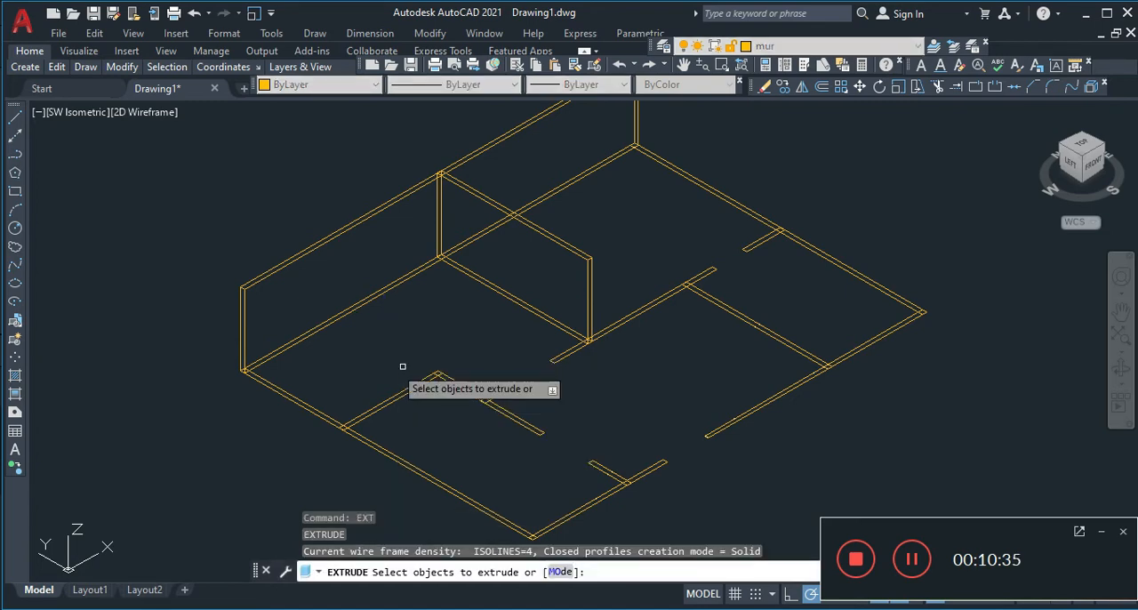
{"action": "left_click", "coordinate": [298, 402]}
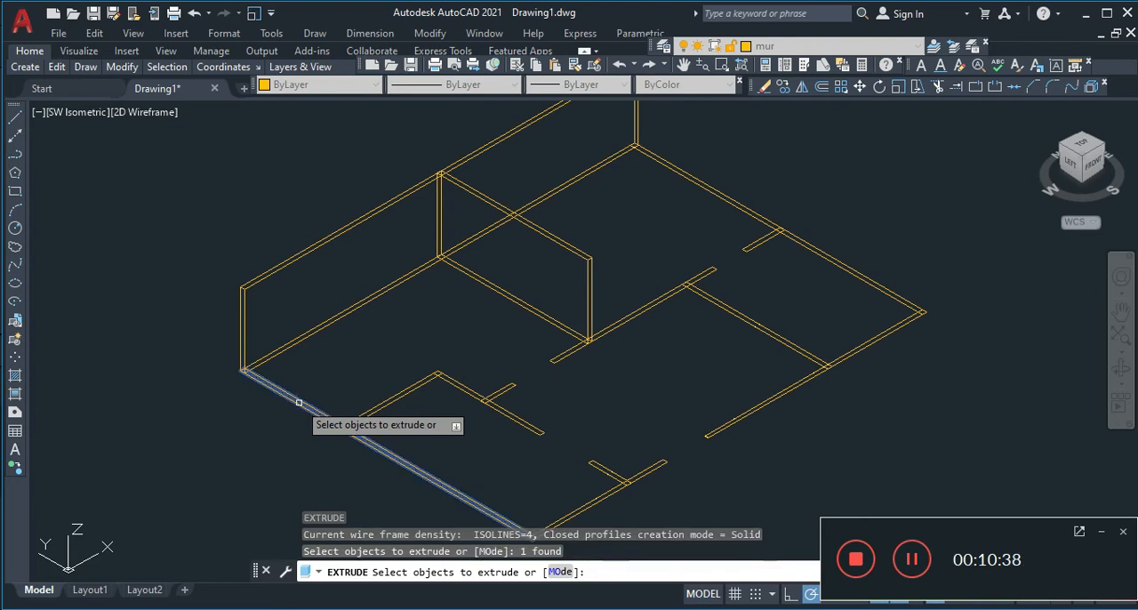
{"action": "key", "text": "Return"}
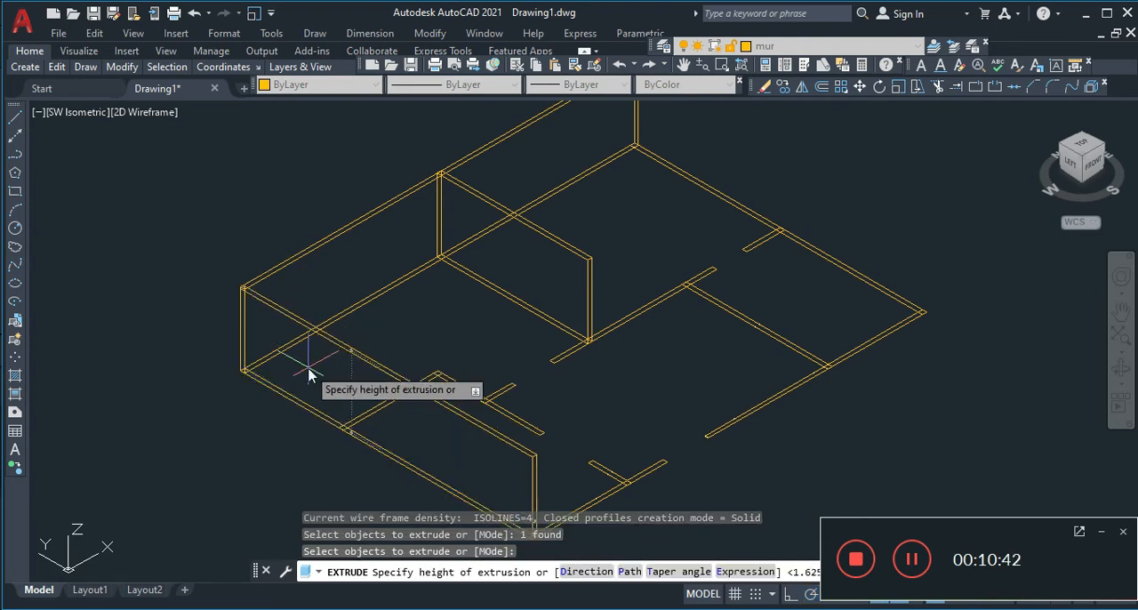
{"action": "type", "text": "3"}
{"action": "key", "text": "Tab"}
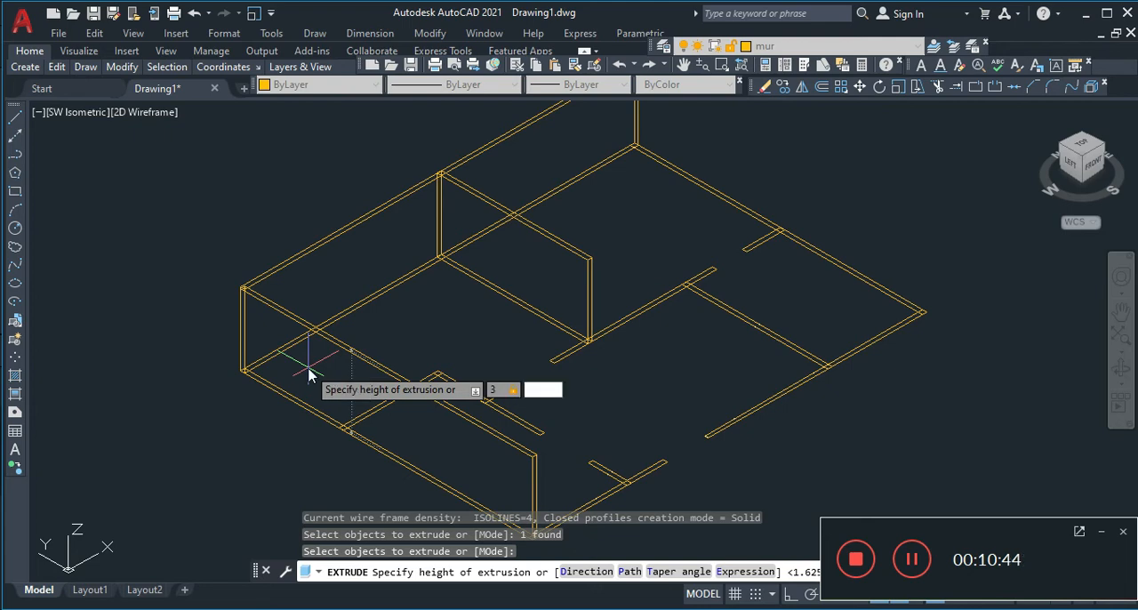
{"action": "type", "text": ".5"}
{"action": "key", "text": "Return"}
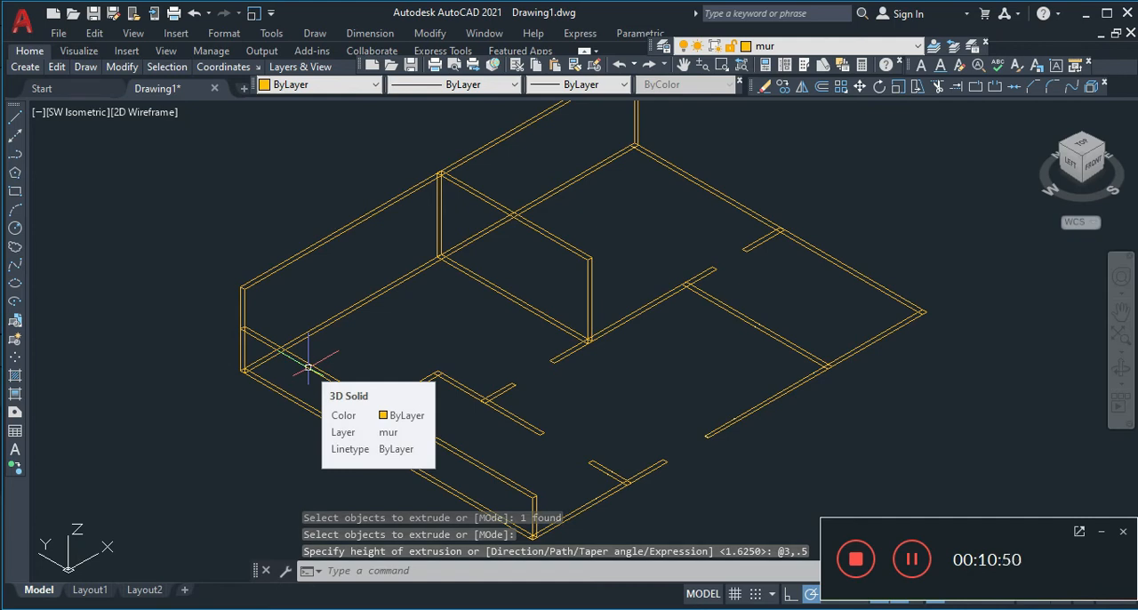
{"action": "key", "text": "ctrl+z"}
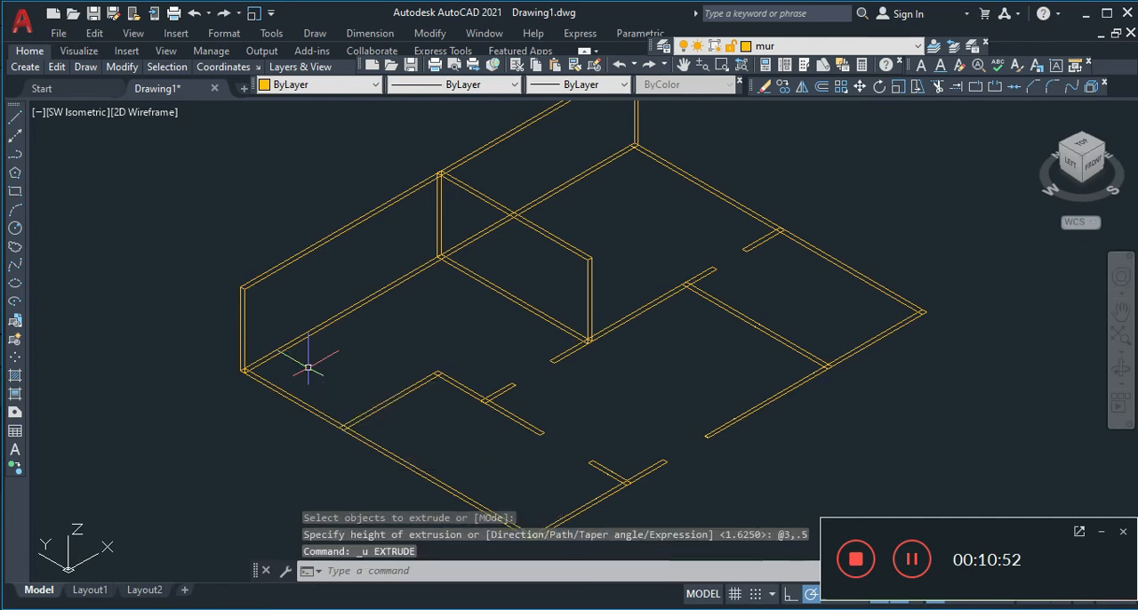
Extrude the full-length west exterior wall's rectangle to a height of 3.5
{"action": "type", "text": "ext"}
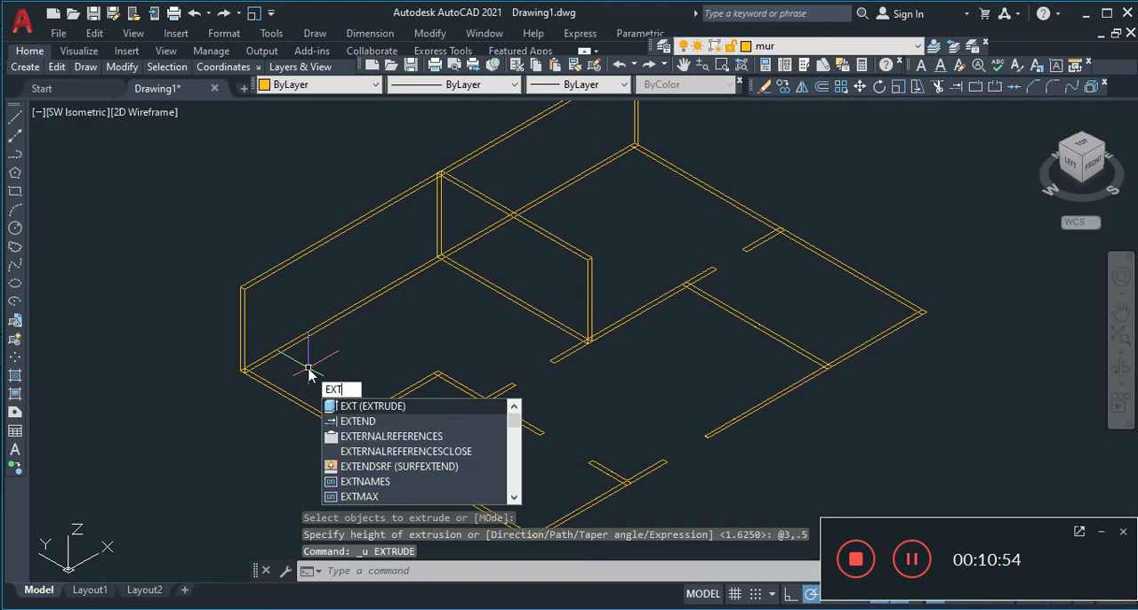
{"action": "key", "text": "Return"}
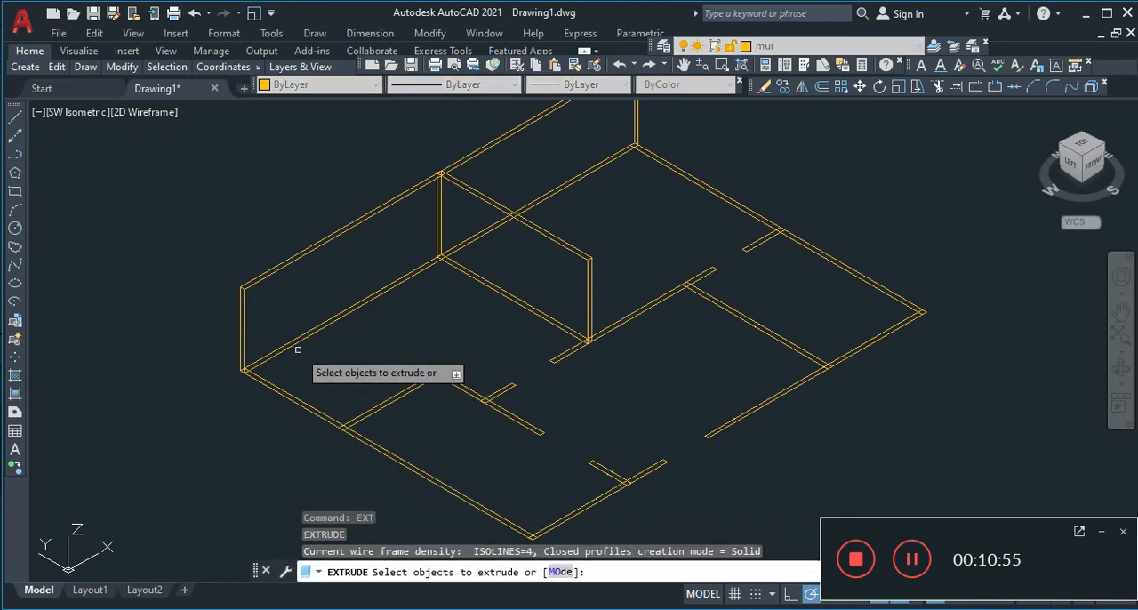
{"action": "left_click", "coordinate": [286, 396]}
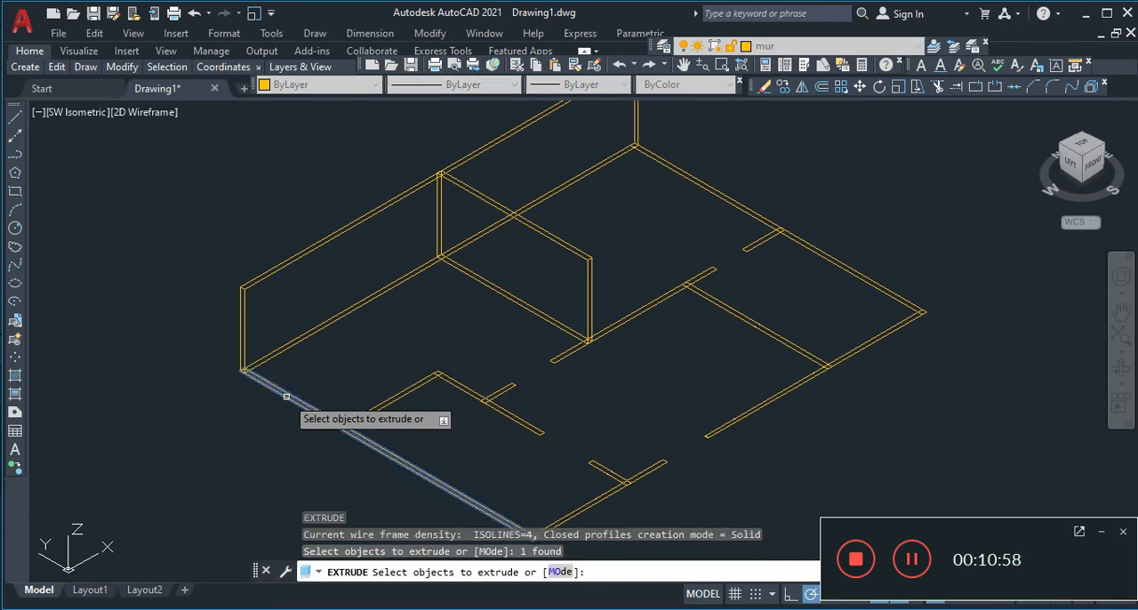
{"action": "key", "text": "Return"}
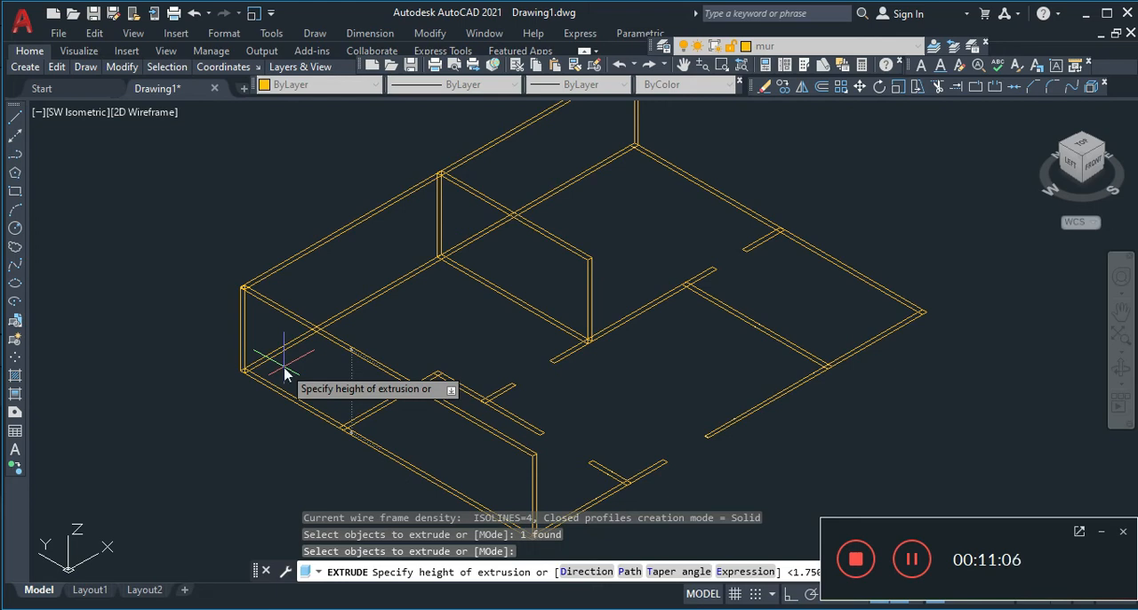
{"action": "type", "text": "3.5"}
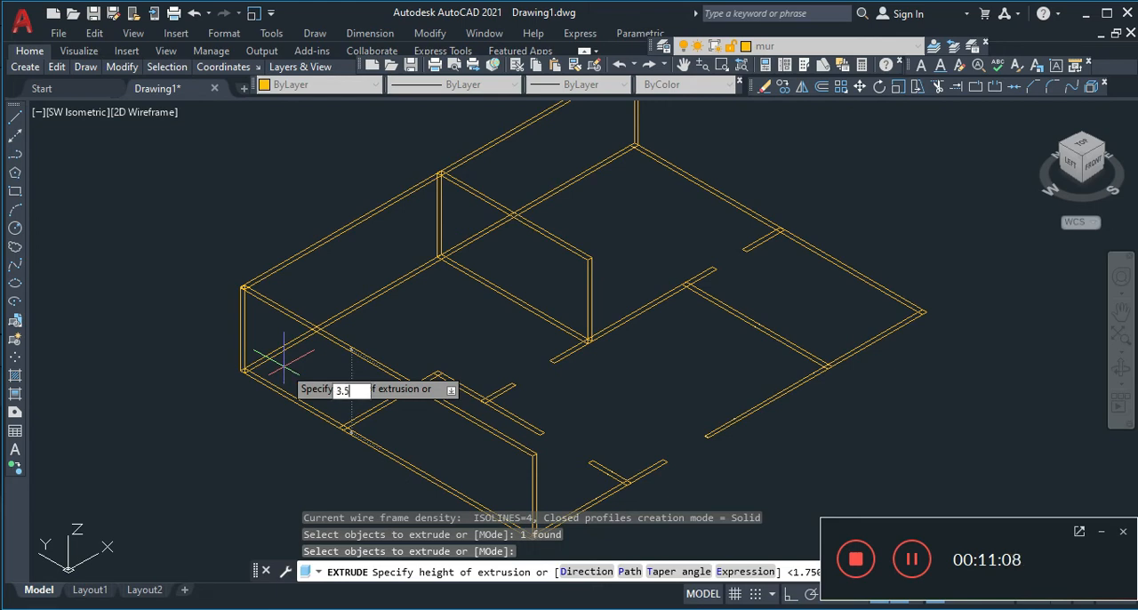
{"action": "key", "text": "Return"}
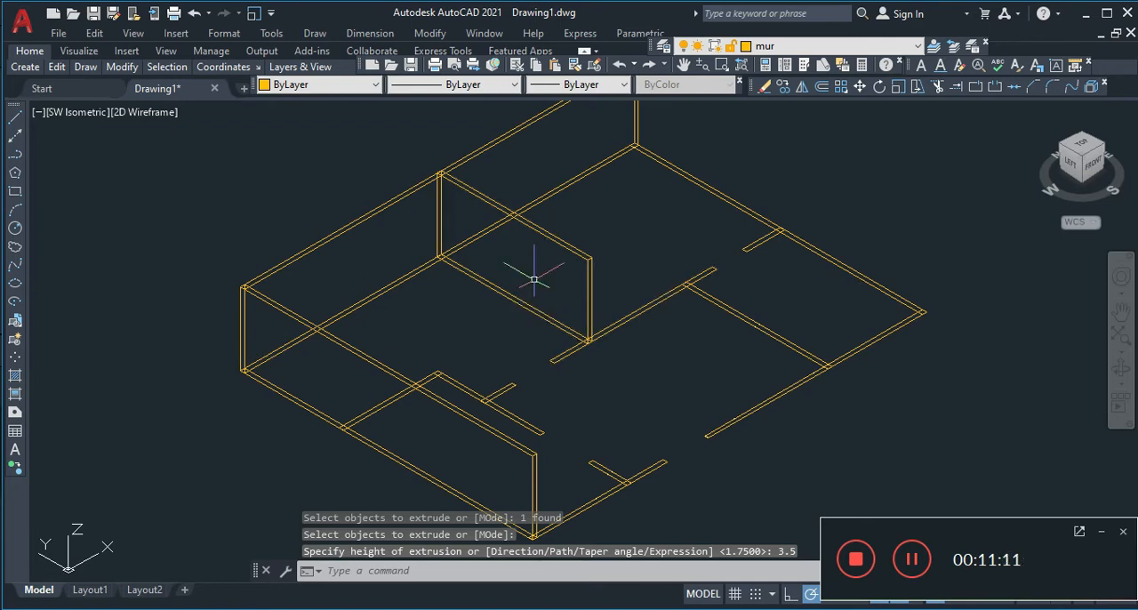
Extrude the interior partition rectangle running east from the west exterior wall to a height of 3.5
{"action": "key", "text": "Return"}
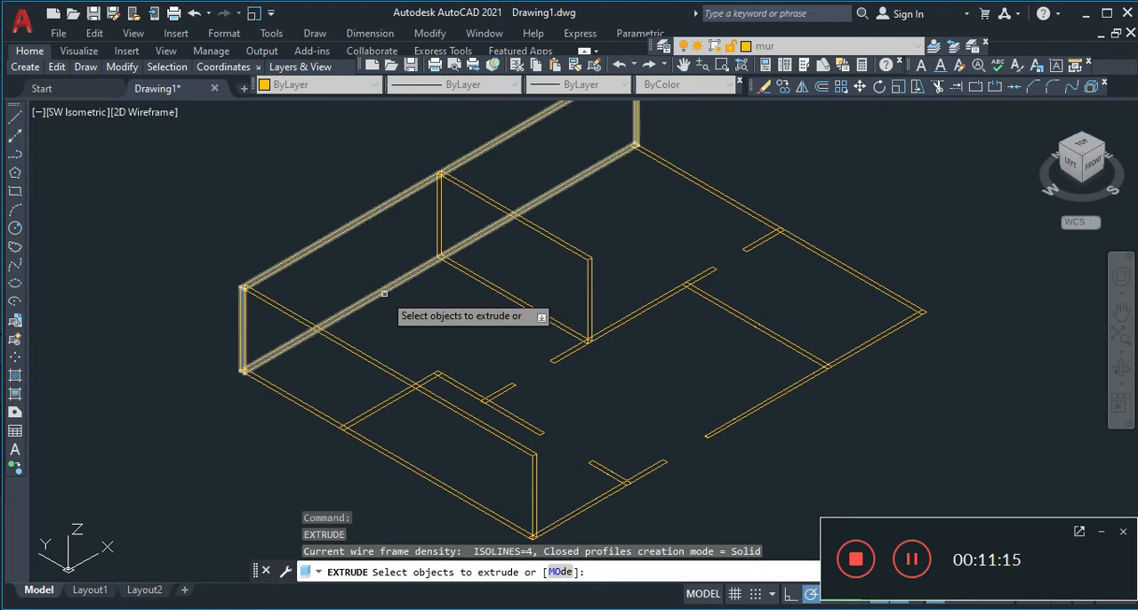
{"action": "left_click", "coordinate": [371, 411]}
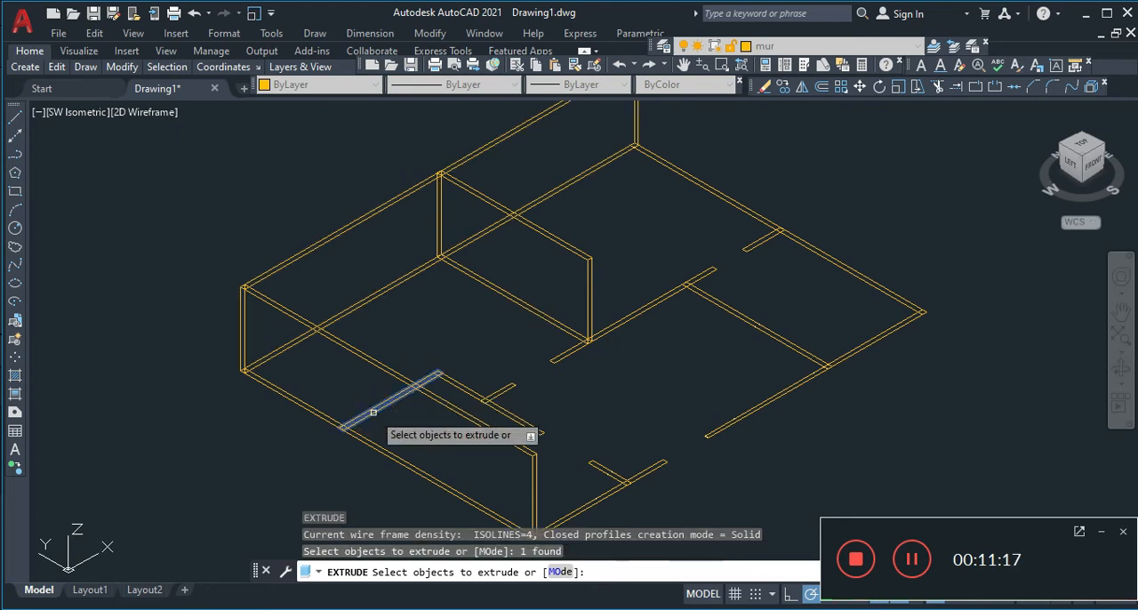
{"action": "key", "text": "Return"}
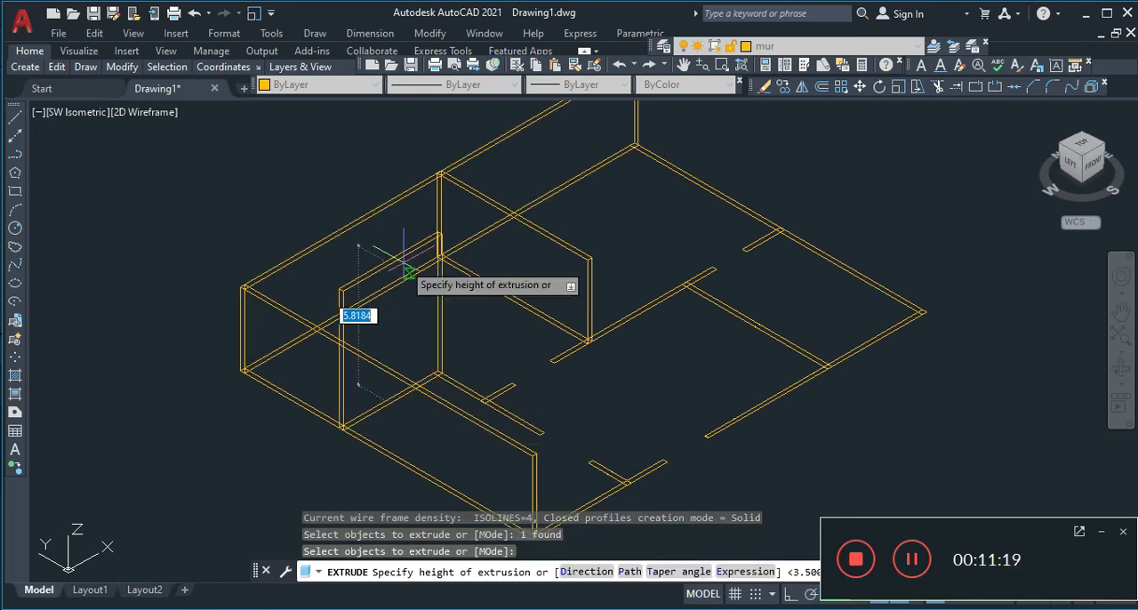
{"action": "type", "text": "3.5"}
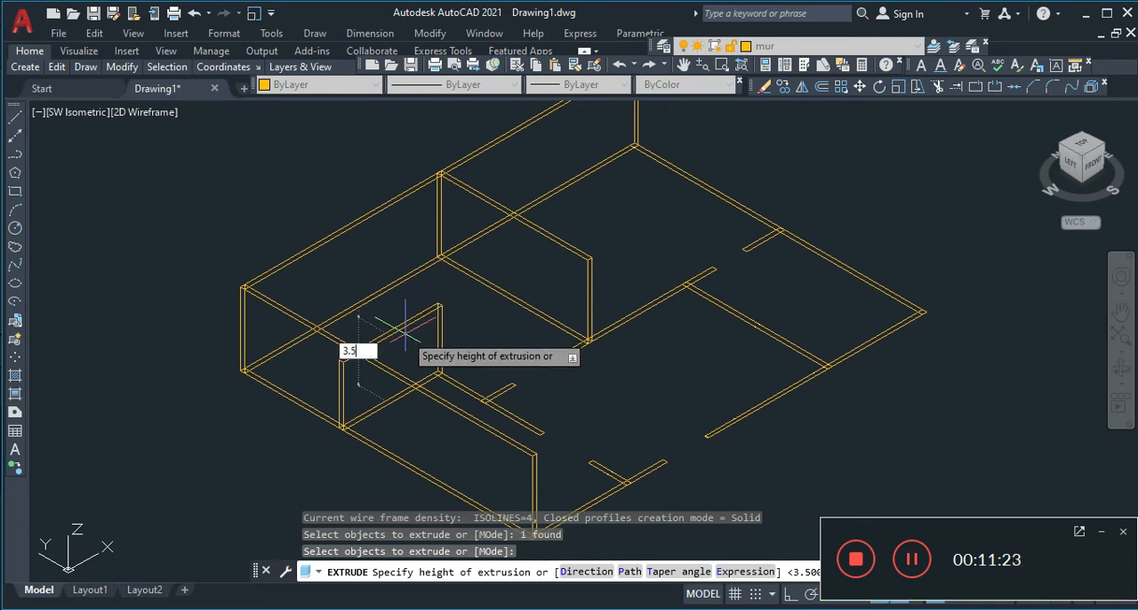
{"action": "key", "text": "Return"}
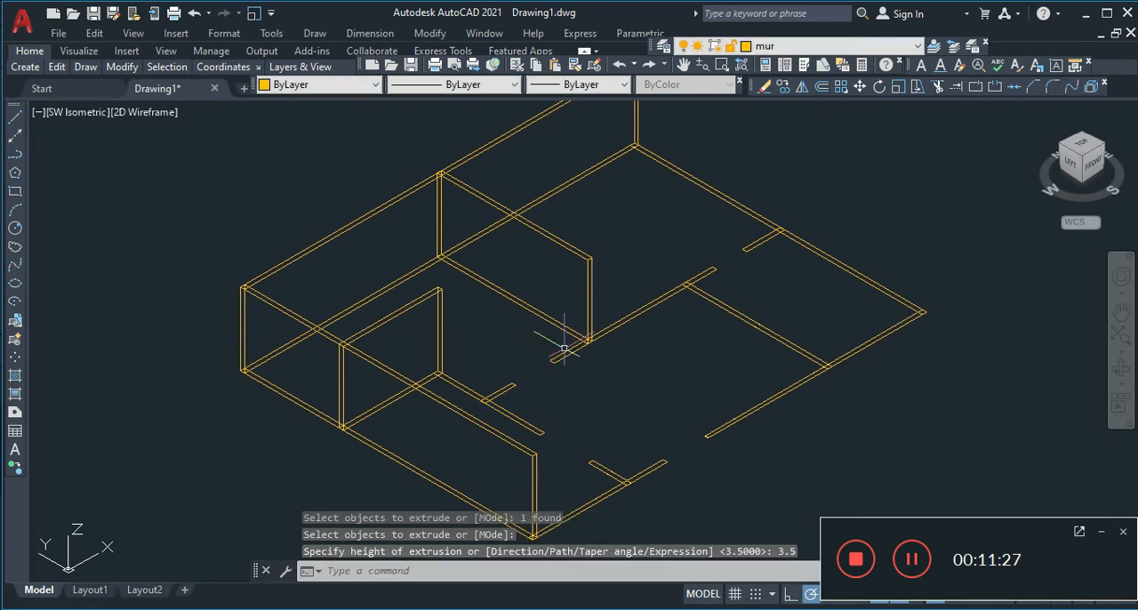
Extrude the partition rectangle running south from the inner end of the west wall's partition to a height of 3.5
{"action": "key", "text": "Return"}
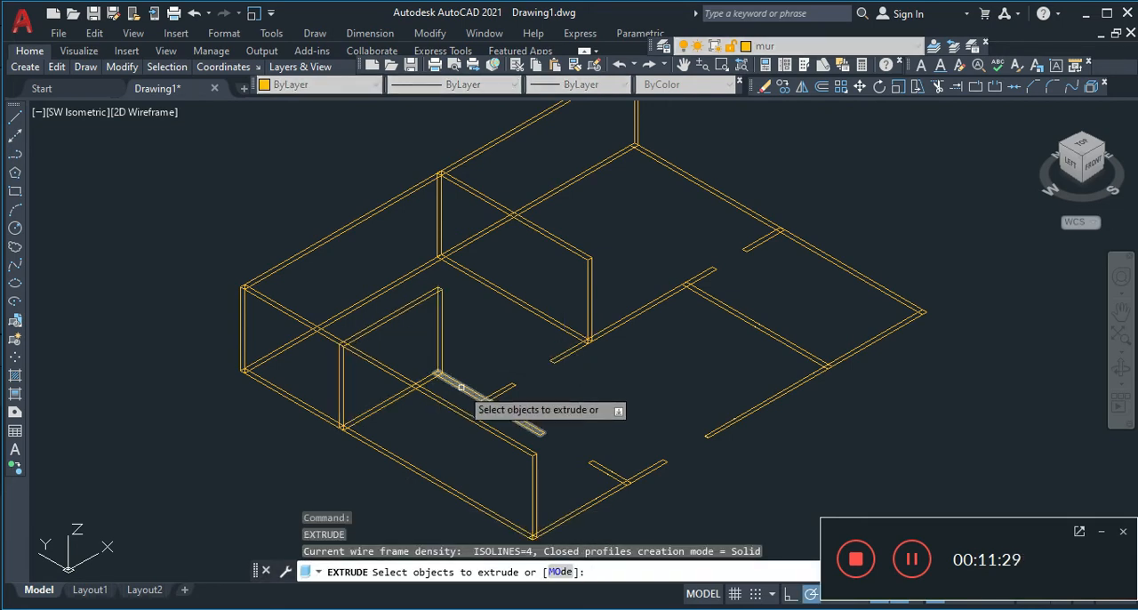
{"action": "left_click", "coordinate": [461, 388]}
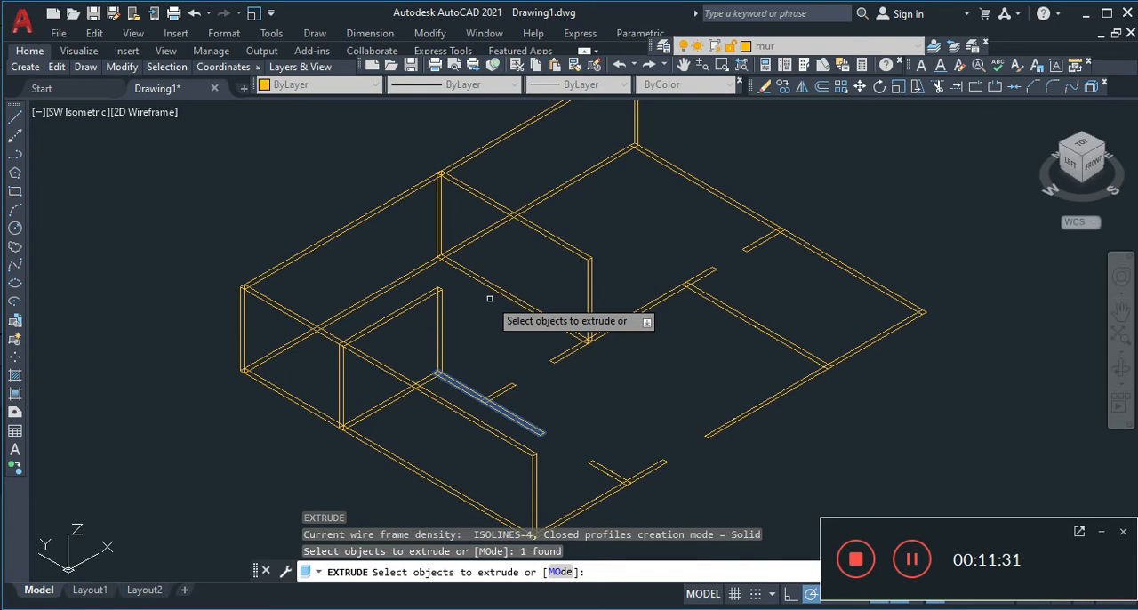
{"action": "key", "text": "Return"}
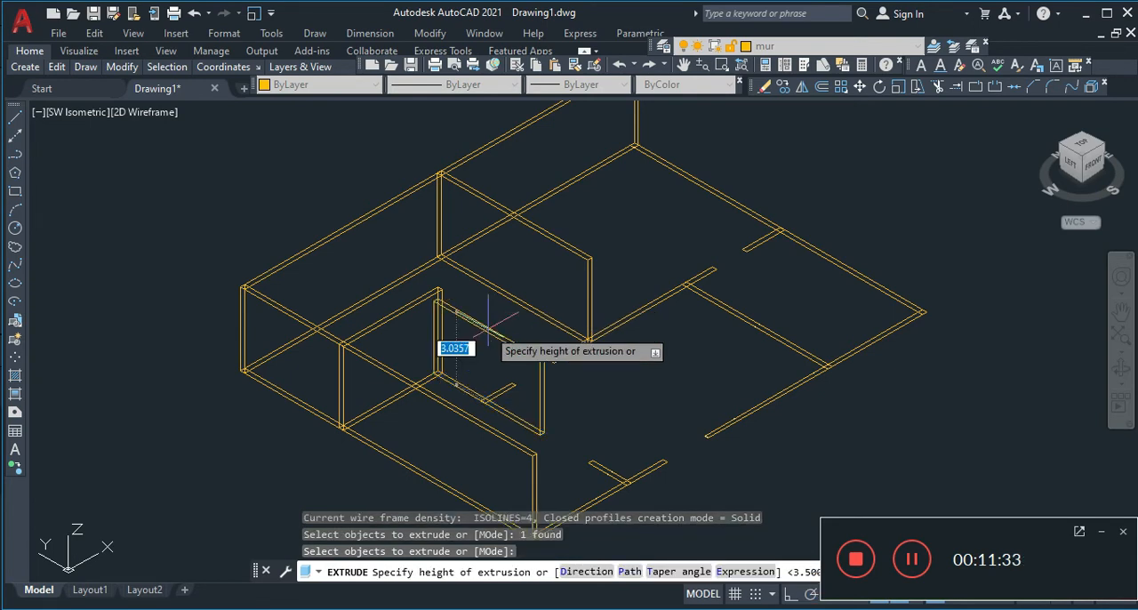
{"action": "type", "text": "3."}
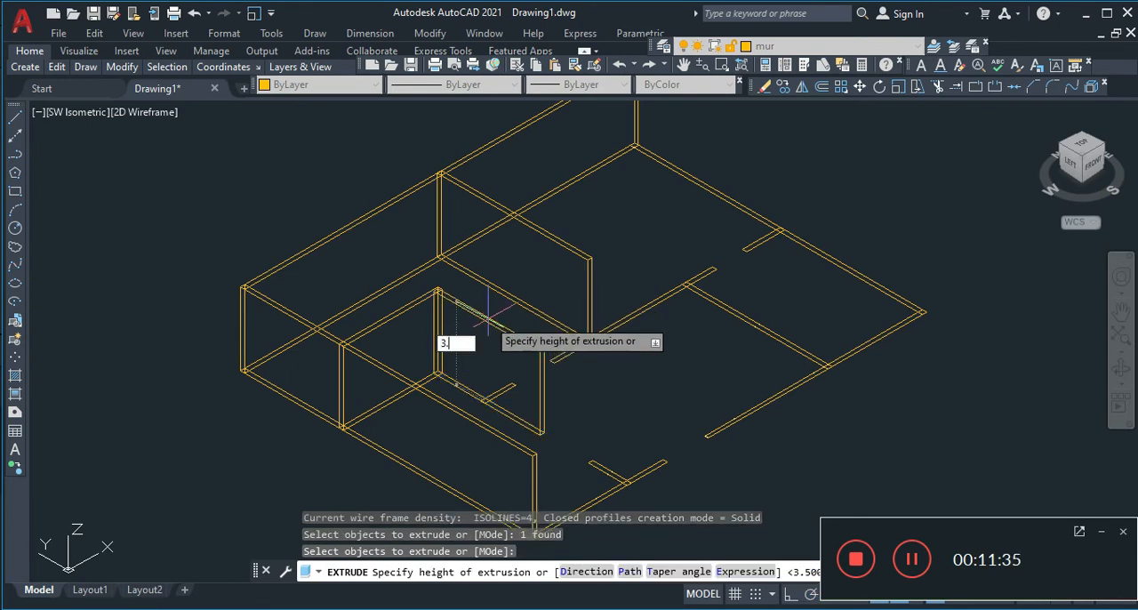
{"action": "type", "text": "5"}
{"action": "key", "text": "Return"}
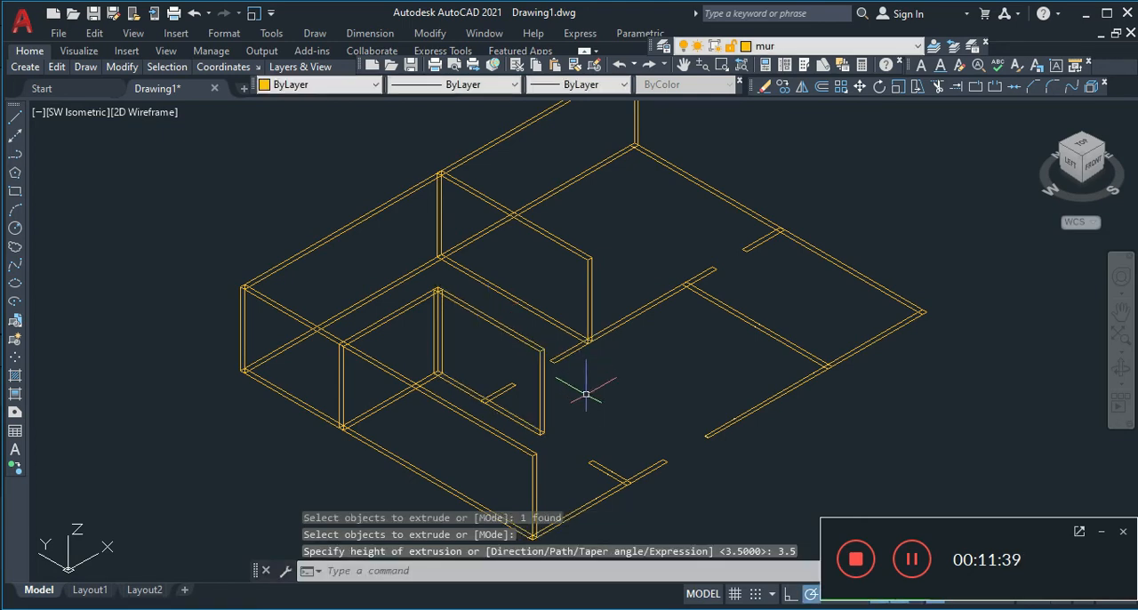
Extrude the short partition rectangle projecting east from the south-running partition of the western room to a height of 3.5
{"action": "key", "text": "Return"}
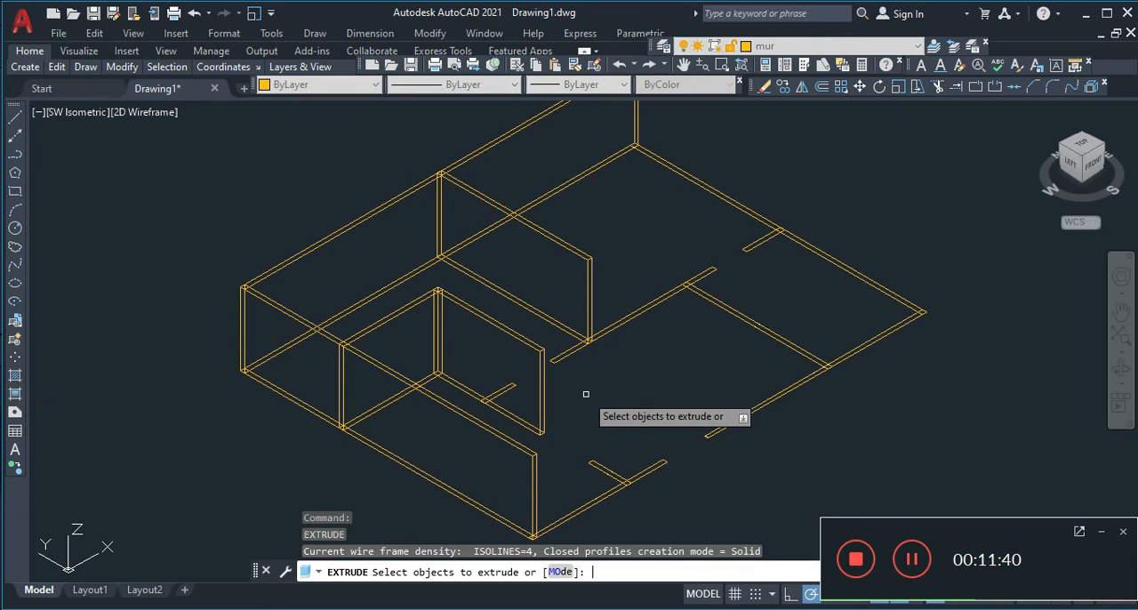
{"action": "left_click", "coordinate": [491, 396]}
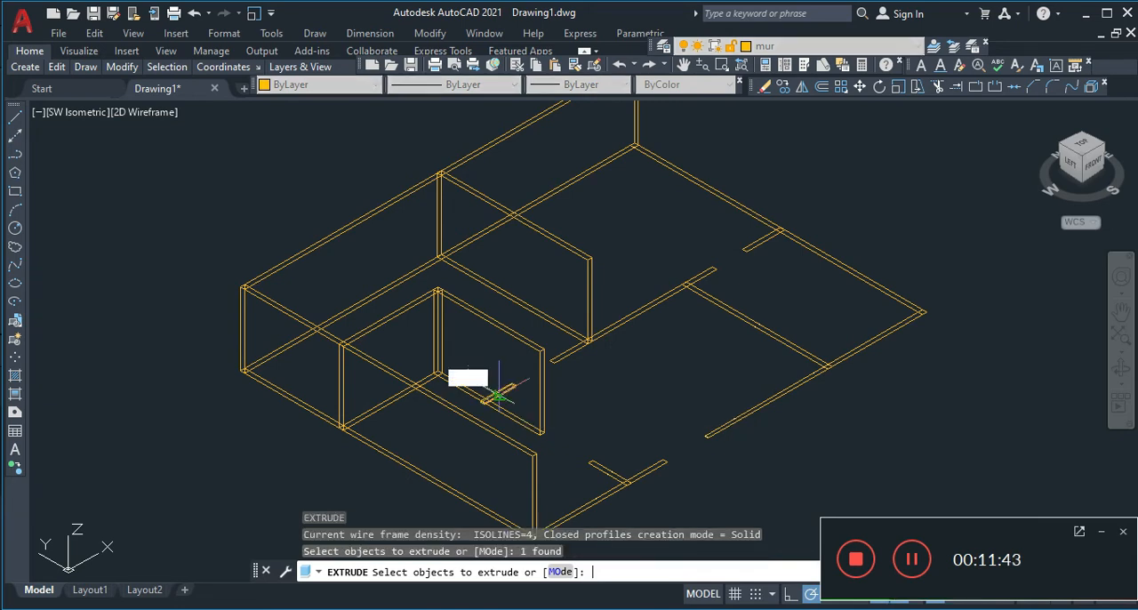
{"action": "key", "text": "Return"}
{"action": "type", "text": "3."}
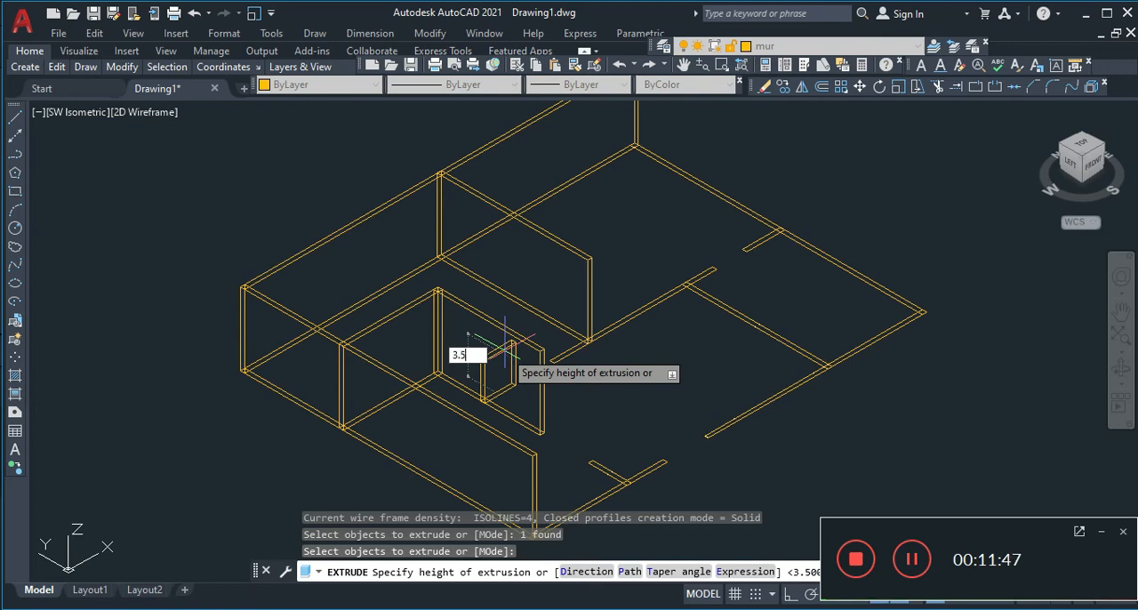
{"action": "type", "text": "5"}
{"action": "key", "text": "Return"}
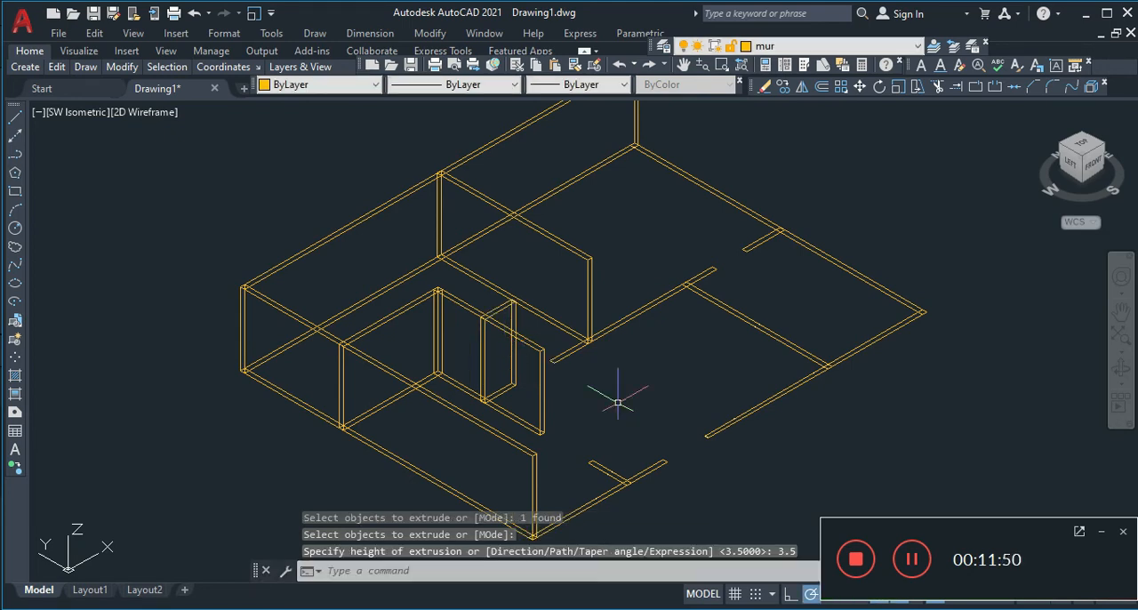
Extrude the long east-west partition rectangle in the middle of the plan to a height of 3.5
{"action": "key", "text": "Return"}
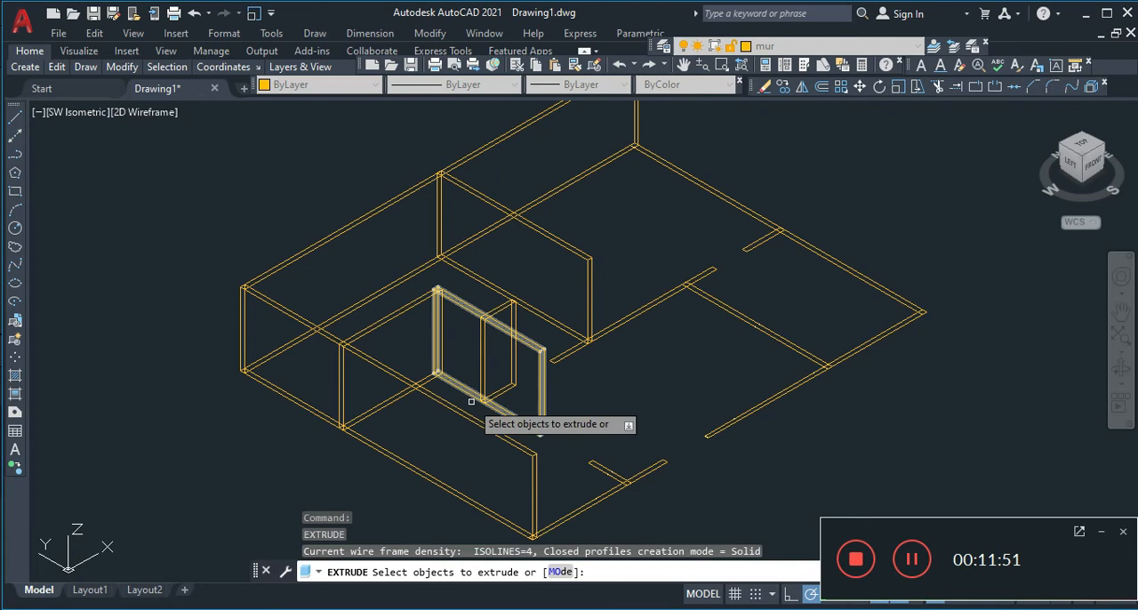
{"action": "left_click", "coordinate": [620, 320]}
{"action": "key", "text": "Return"}
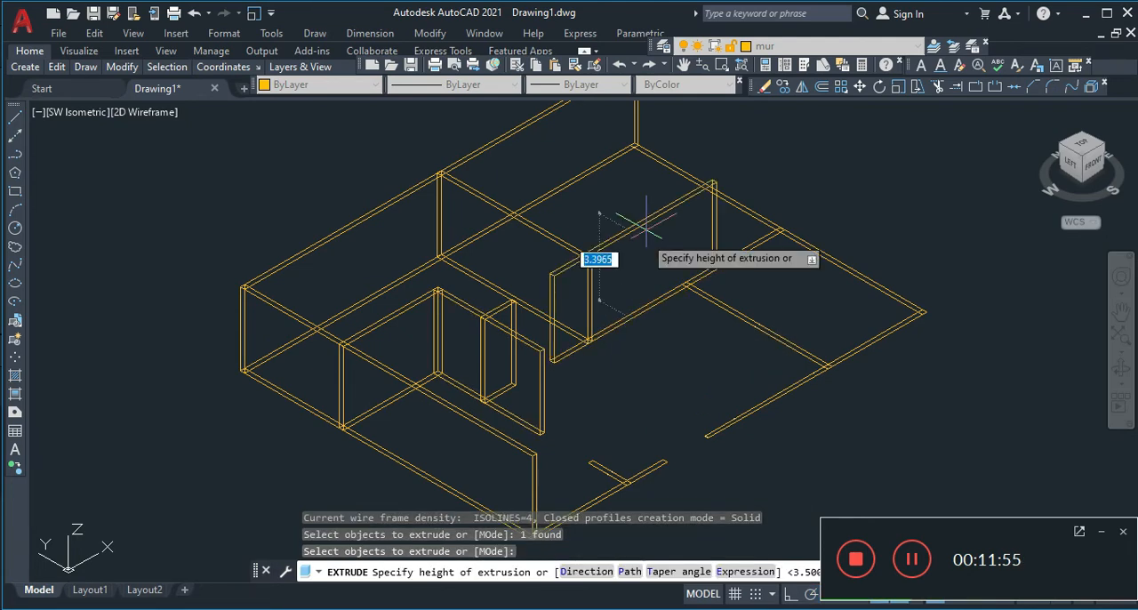
{"action": "type", "text": "3.5"}
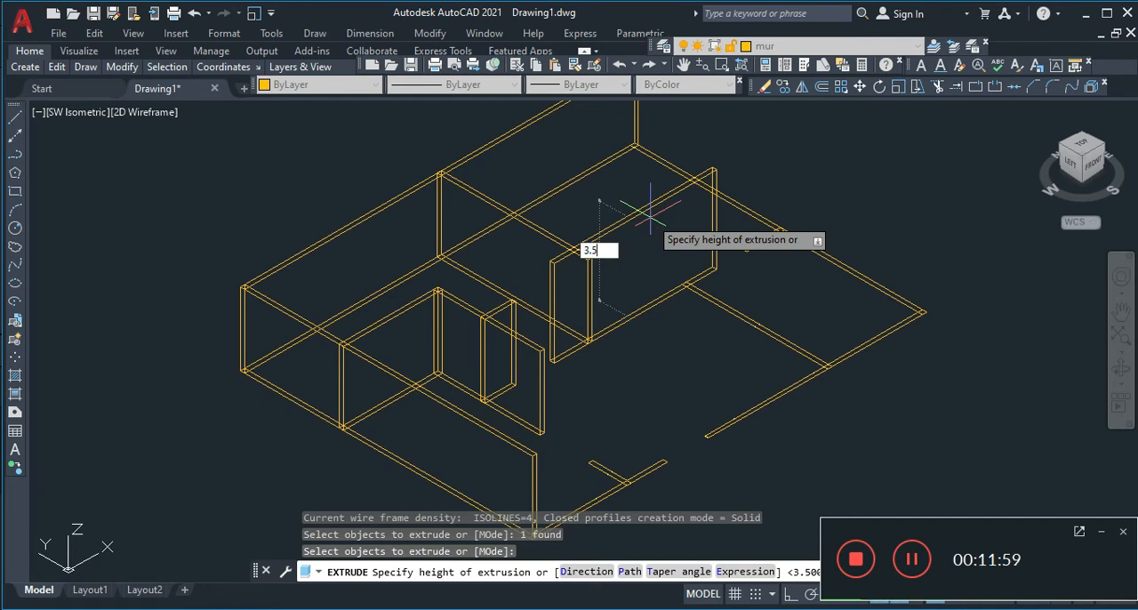
{"action": "key", "text": "Return"}
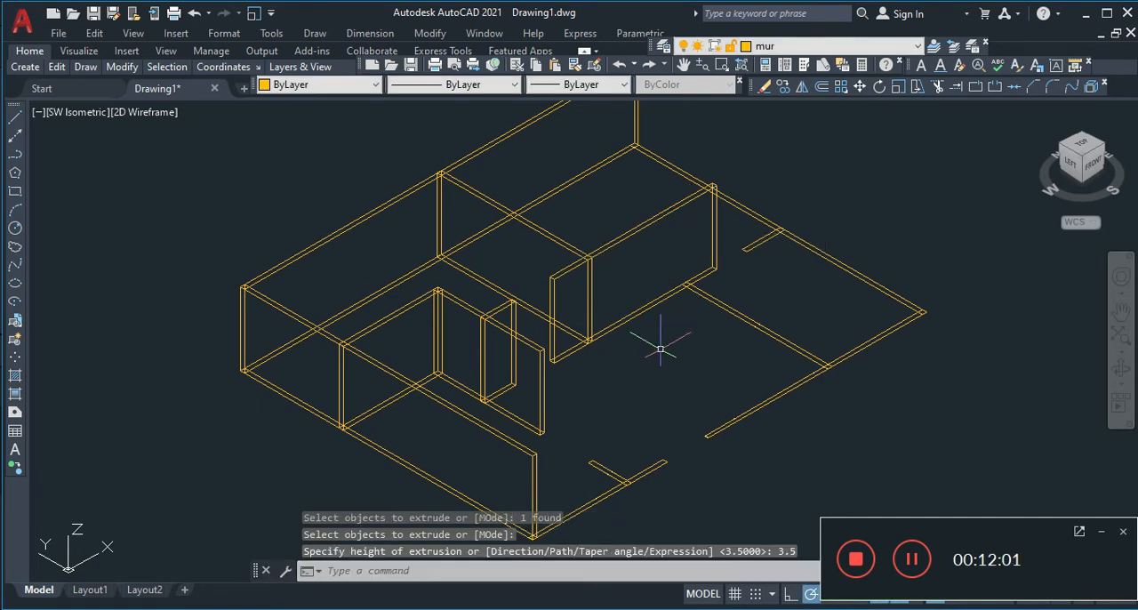
Extrude the partition rectangle running from the long central partition south to the exterior wall to a height of 3.5
{"action": "key", "text": "Return"}
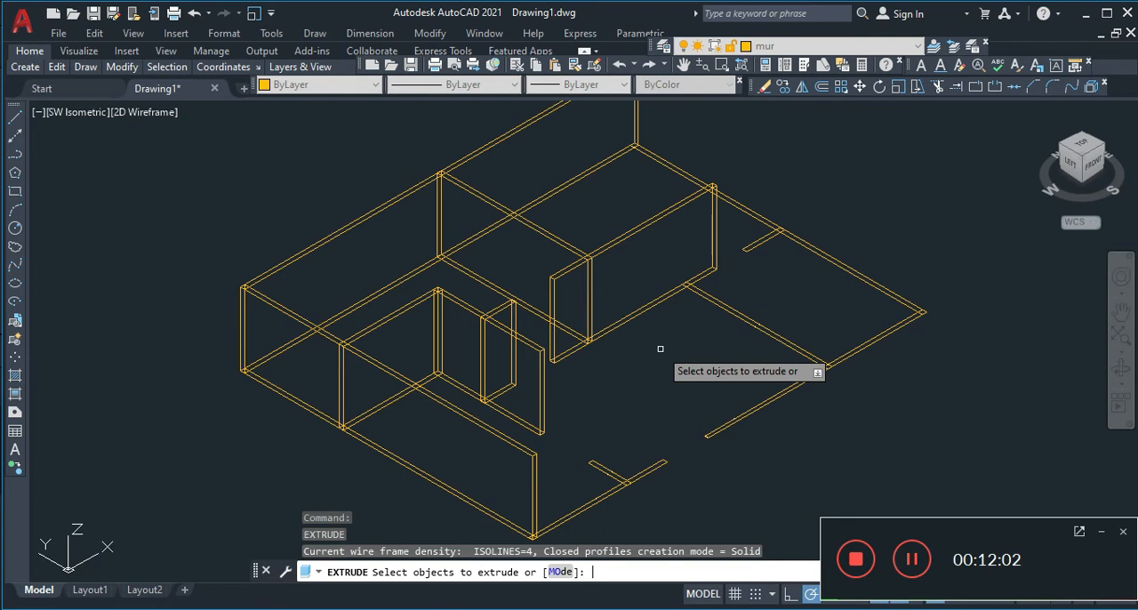
{"action": "left_click", "coordinate": [732, 311]}
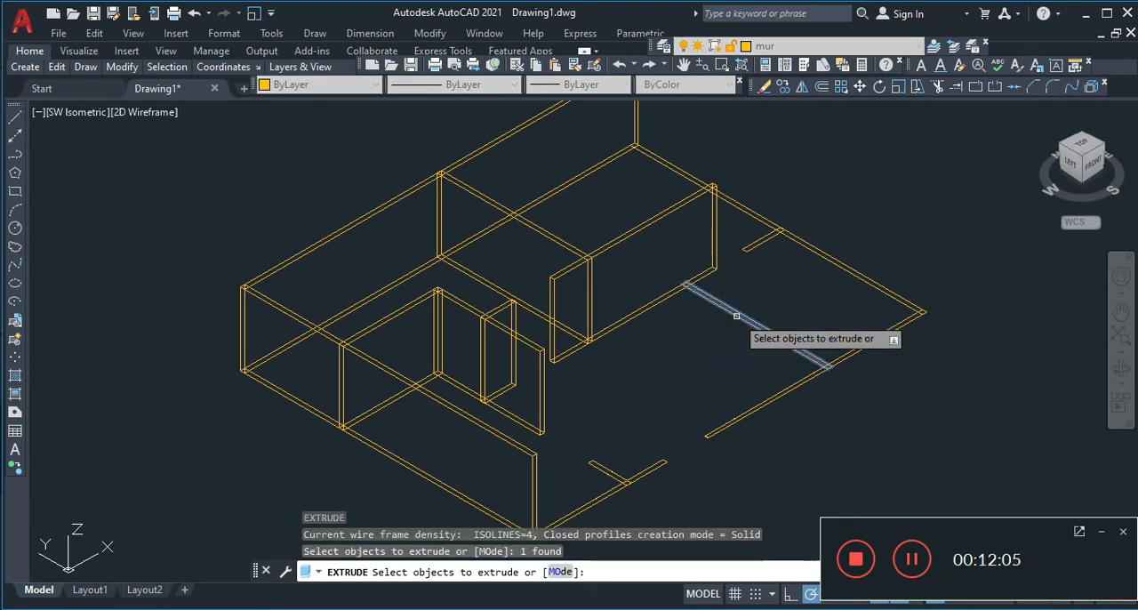
{"action": "key", "text": "Return"}
{"action": "type", "text": "3.4"}
{"action": "key", "text": "BackSpace"}
{"action": "type", "text": "5"}
{"action": "key", "text": "Return"}
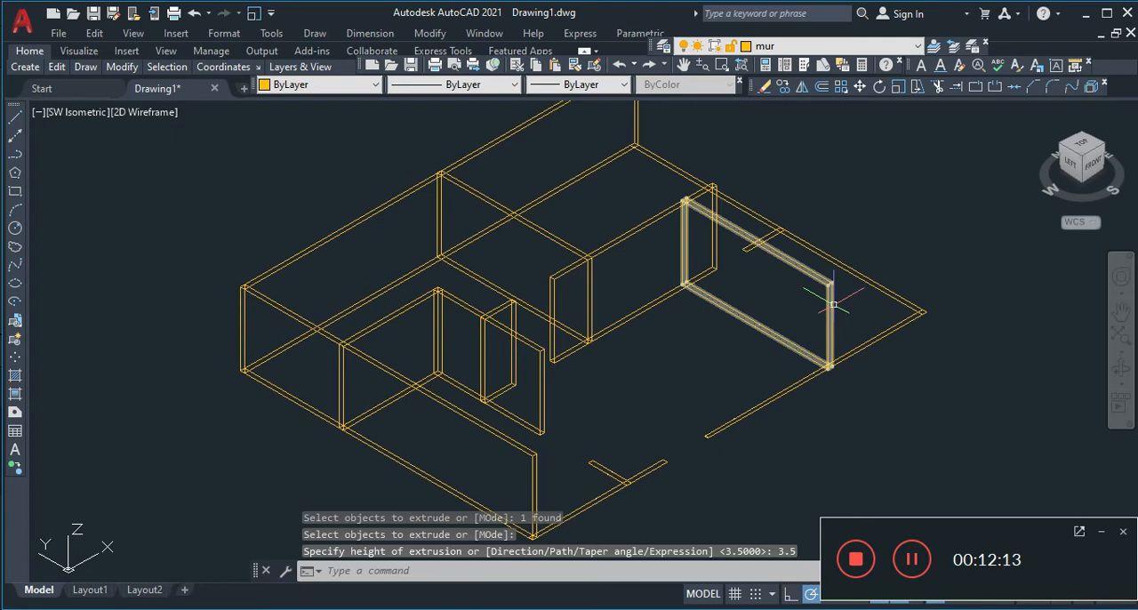
Extrude the full-length east exterior wall's rectangle to a height of 3.5
{"action": "key", "text": "Return"}
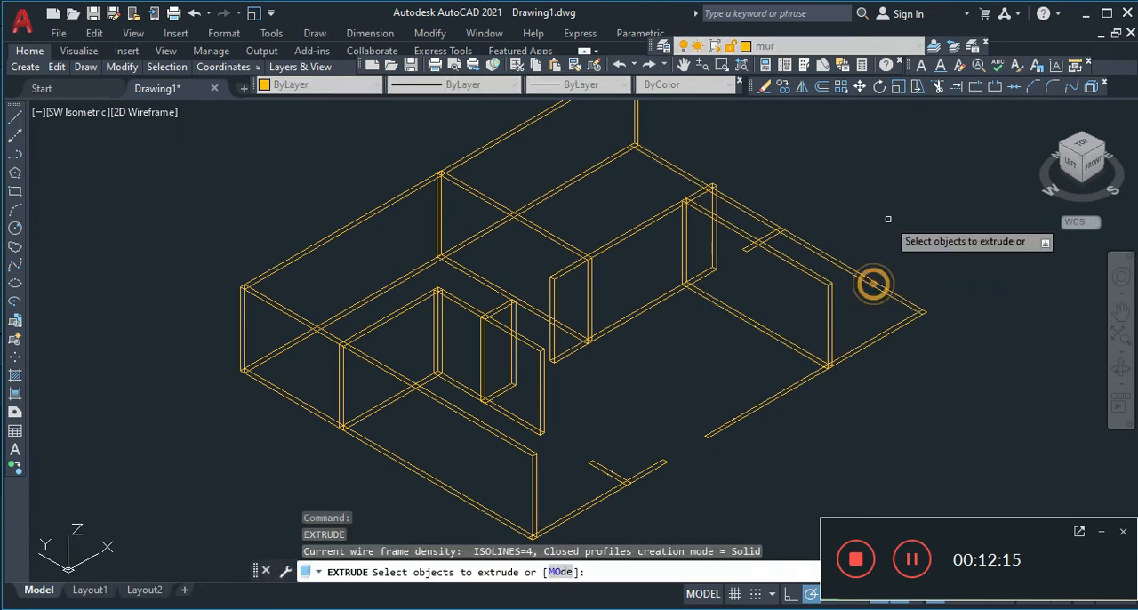
{"action": "left_click", "coordinate": [855, 273]}
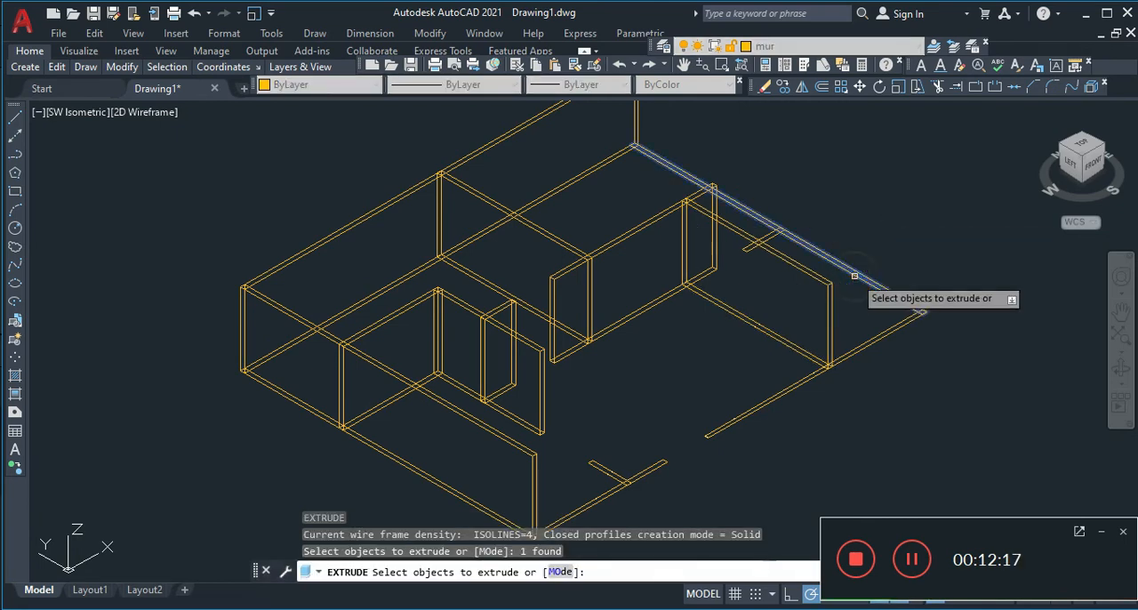
{"action": "key", "text": "Return"}
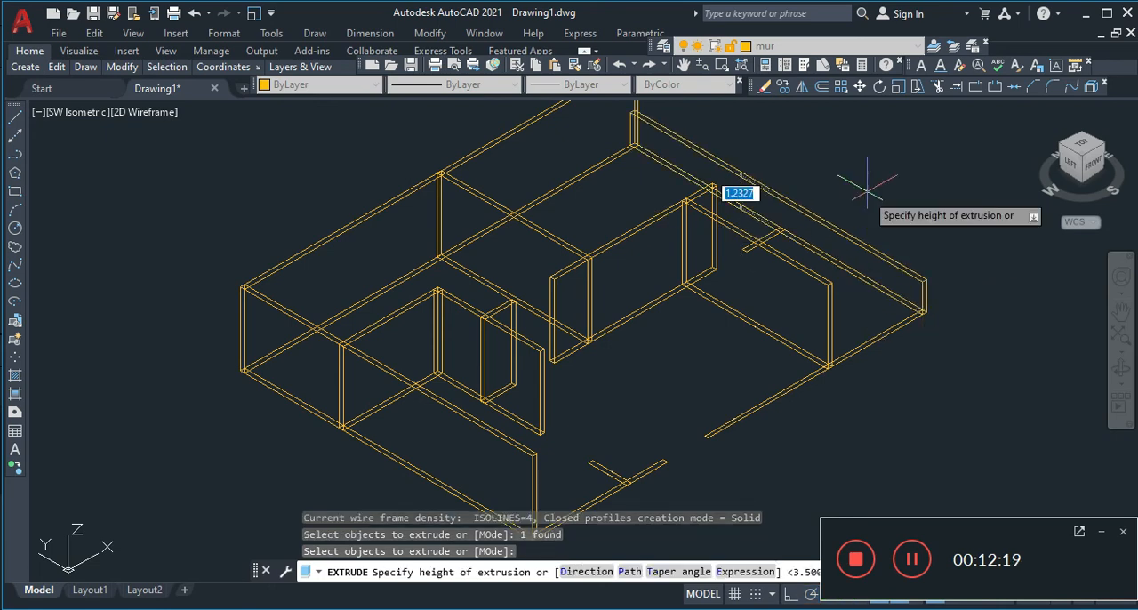
{"action": "type", "text": "3.5"}
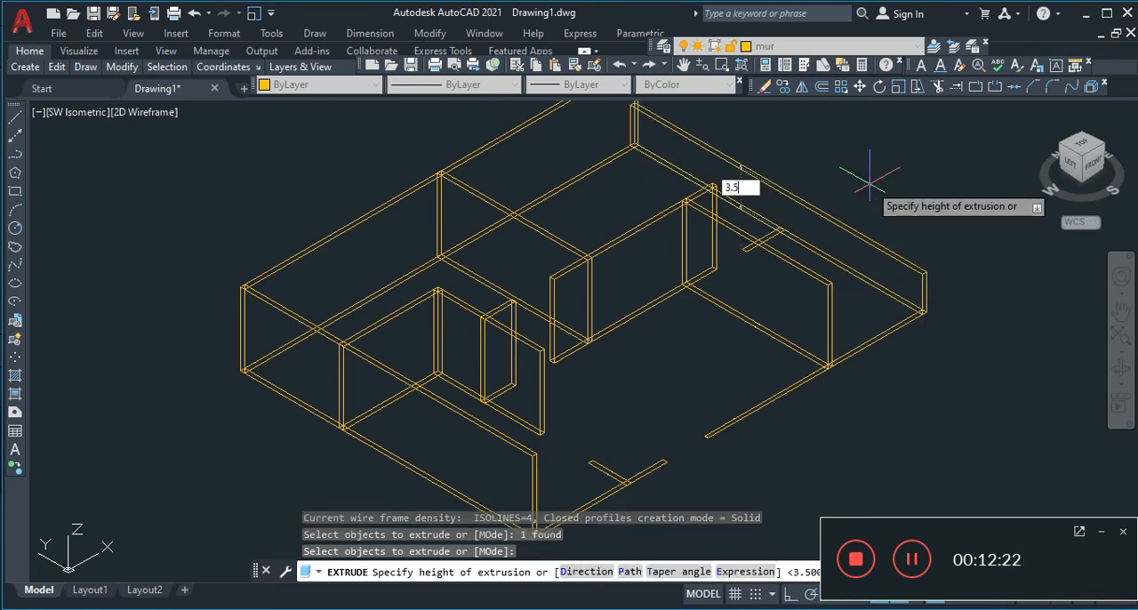
{"action": "key", "text": "Return"}
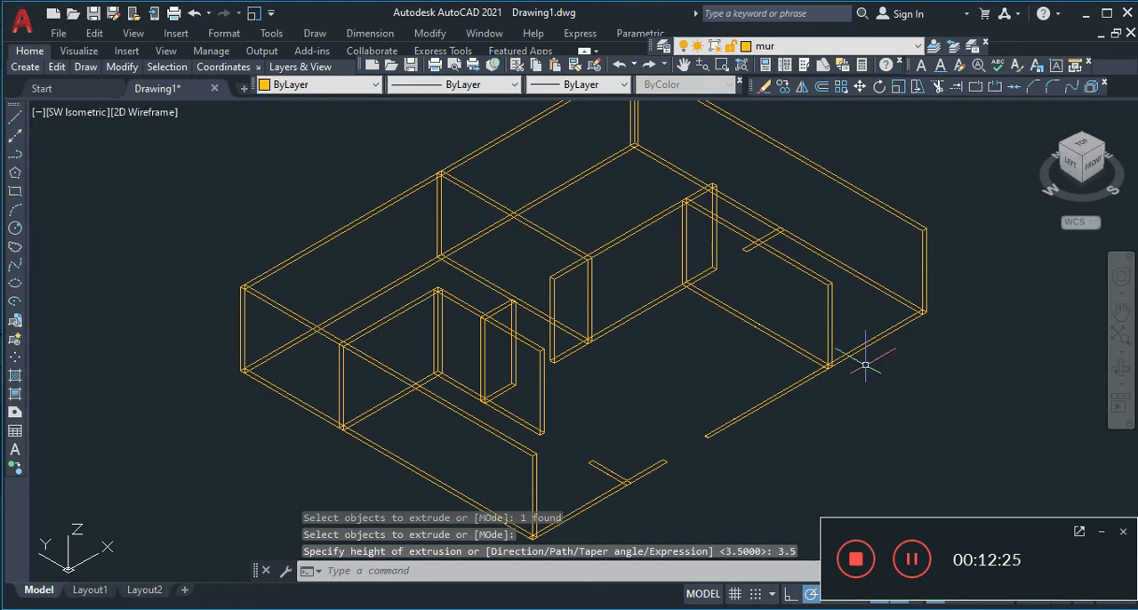
Extrude the short partition rectangle projecting west from the east exterior wall to a height of 3.5
{"action": "key", "text": "Return"}
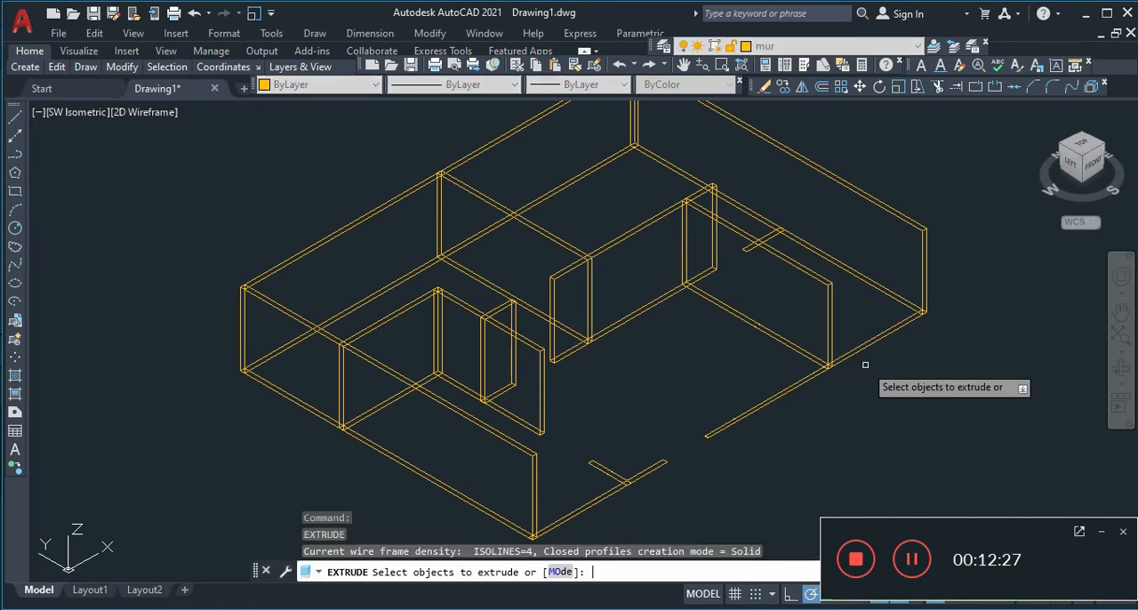
{"action": "left_click", "coordinate": [763, 239]}
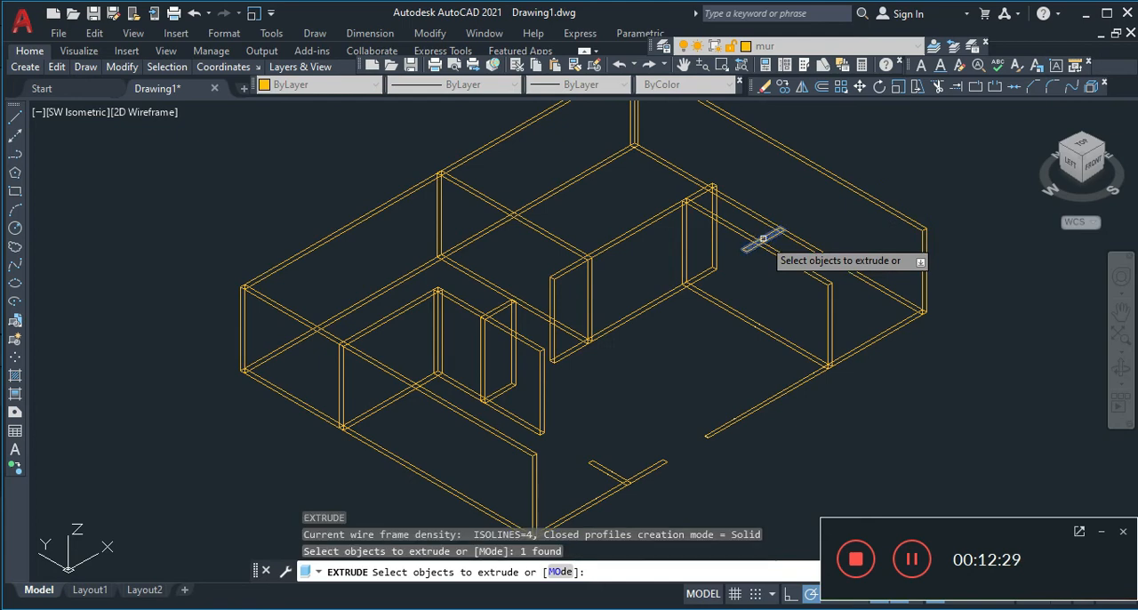
{"action": "key", "text": "Return"}
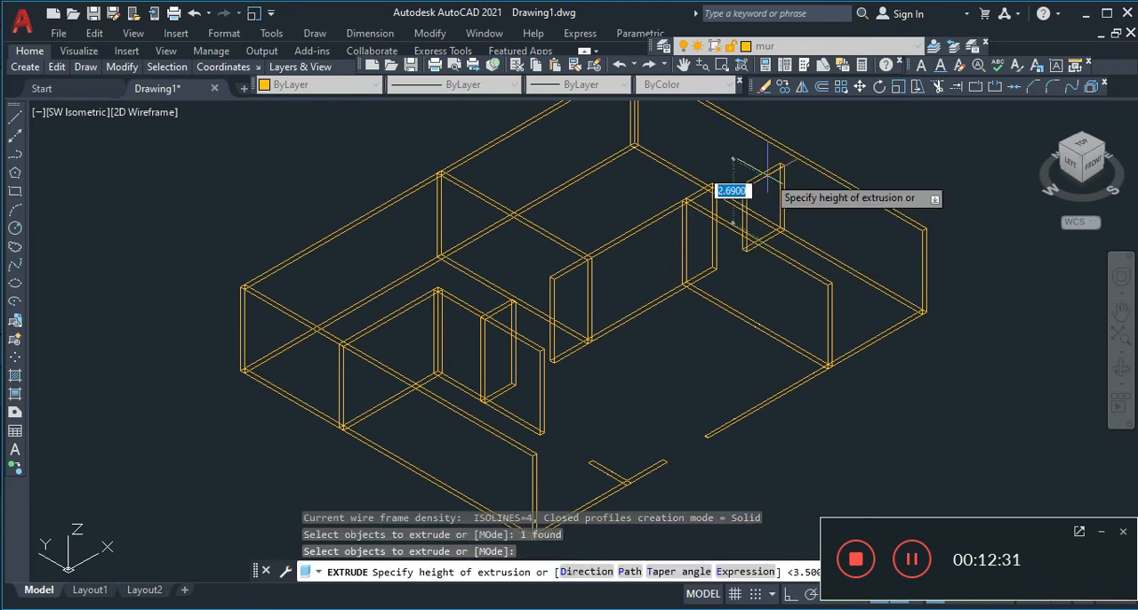
{"action": "type", "text": "3.5"}
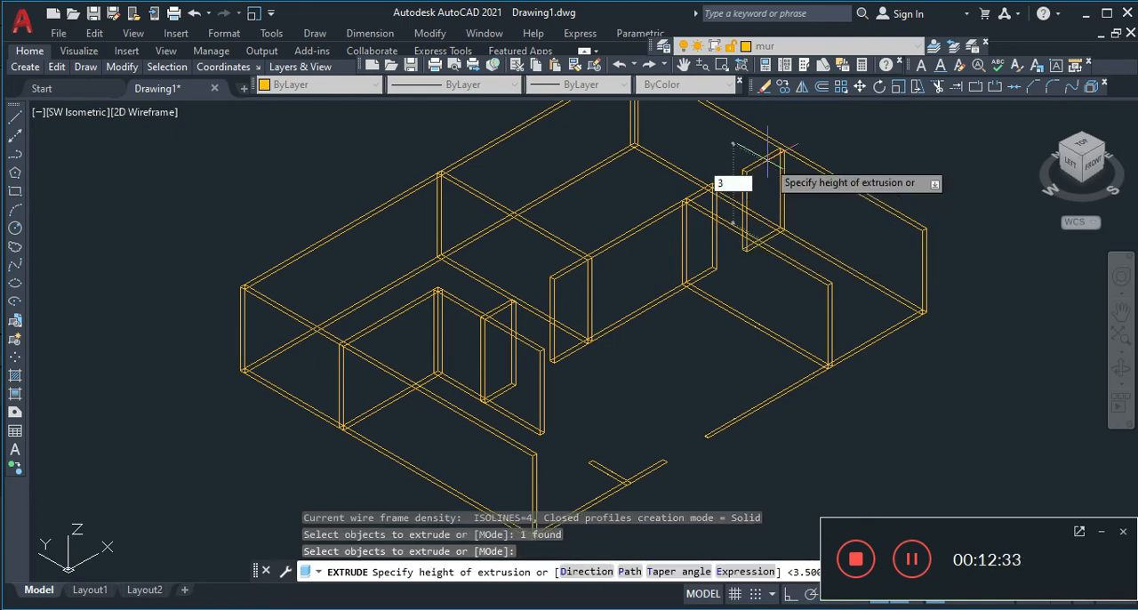
{"action": "key", "text": "Return"}
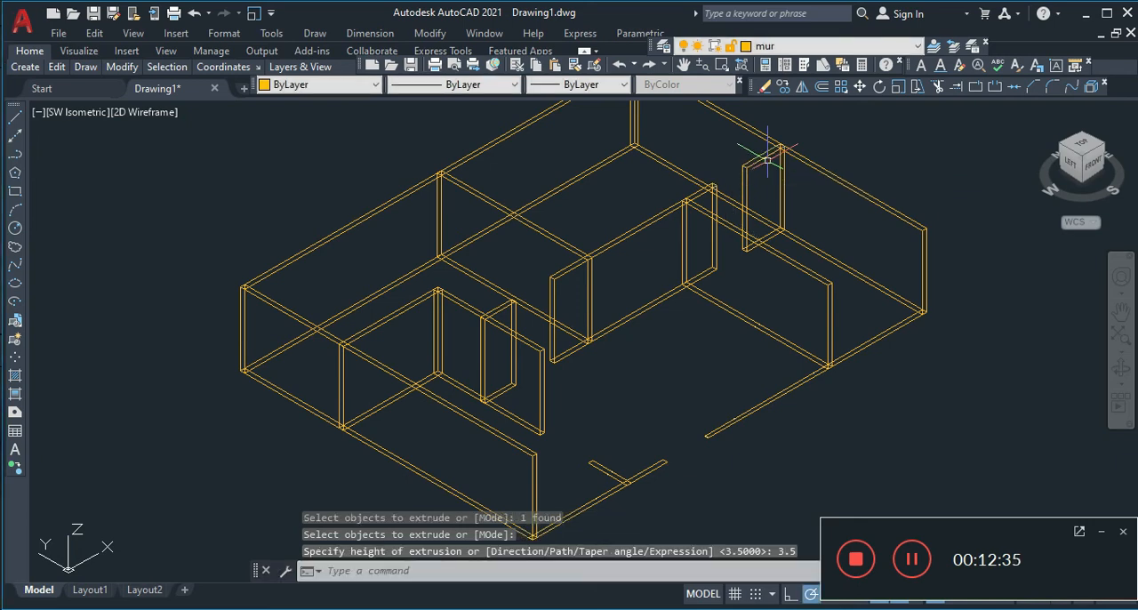
{"action": "left_click", "coordinate": [714, 365]}
{"action": "key", "text": "Return"}
{"action": "key", "text": "Return"}
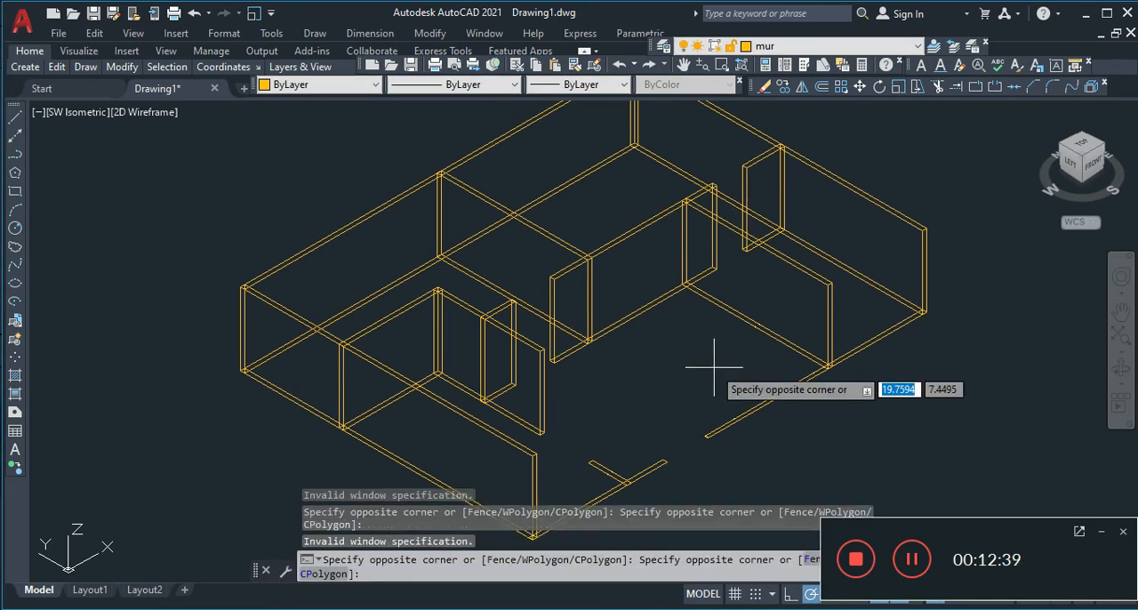
{"action": "key", "text": "Escape"}
Extrude the eastern section of the south exterior wall and the short partition running north from its western section to a height of 3.5
{"action": "type", "text": "extr"}
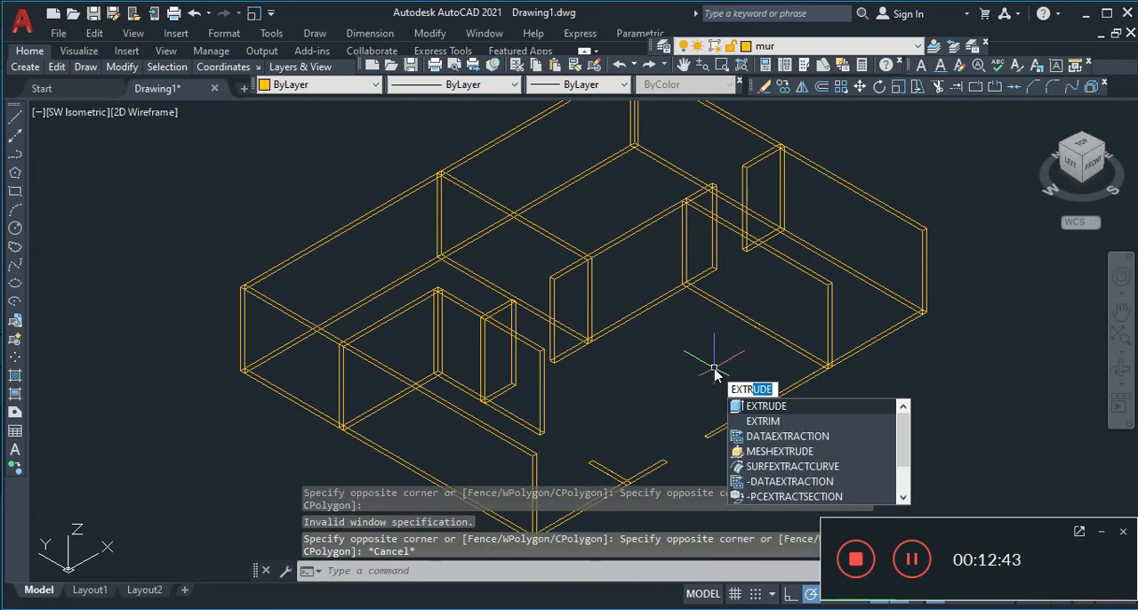
{"action": "left_click", "coordinate": [770, 407]}
{"action": "left_click", "coordinate": [770, 406]}
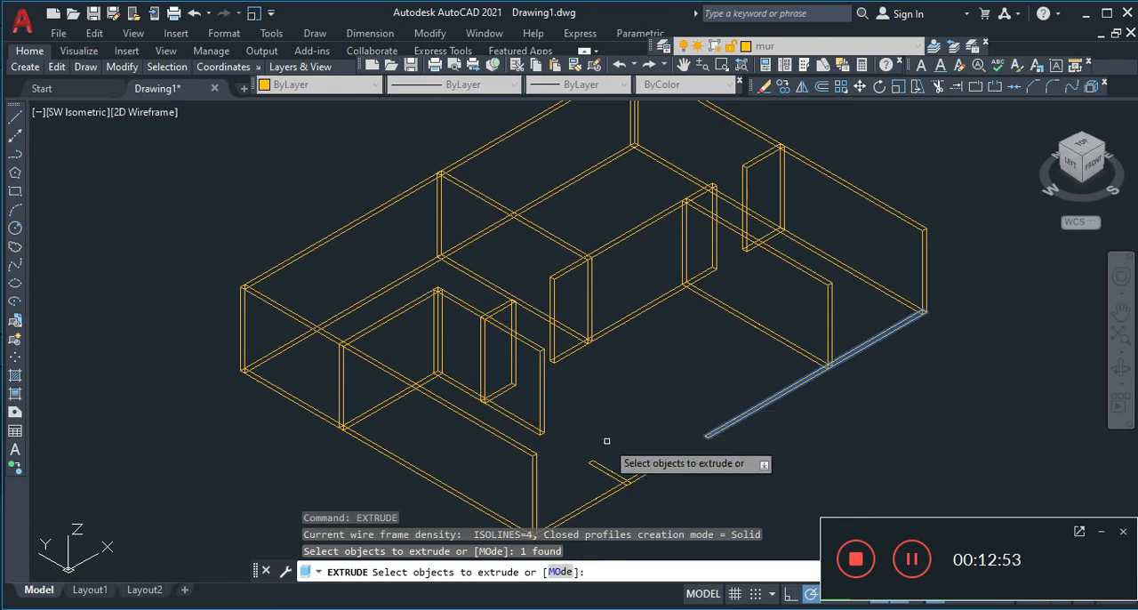
{"action": "left_click", "coordinate": [609, 472]}
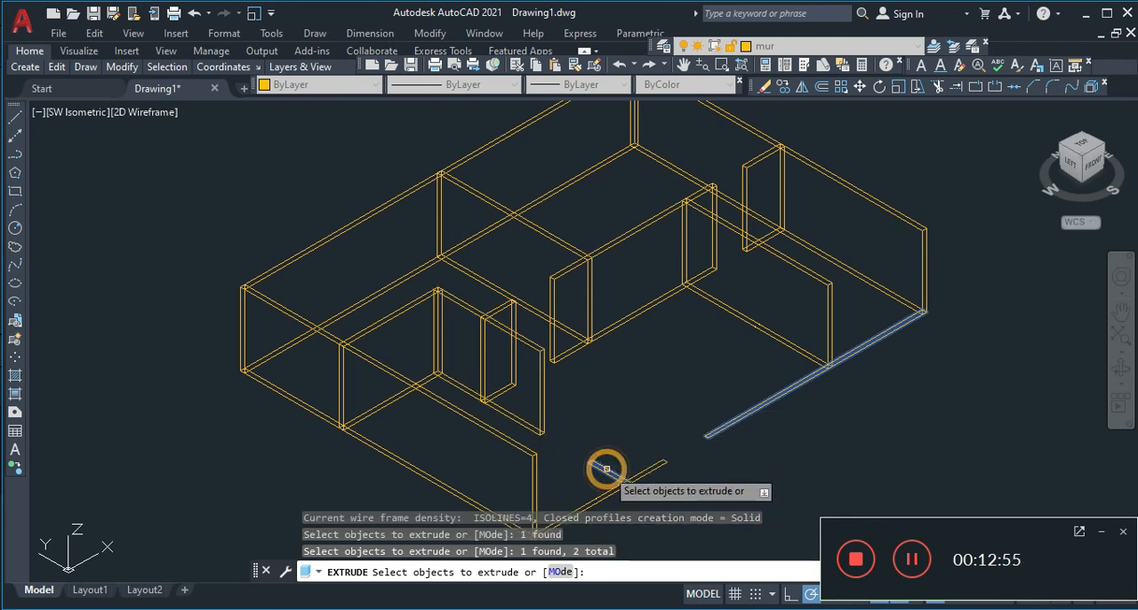
{"action": "key", "text": "Return"}
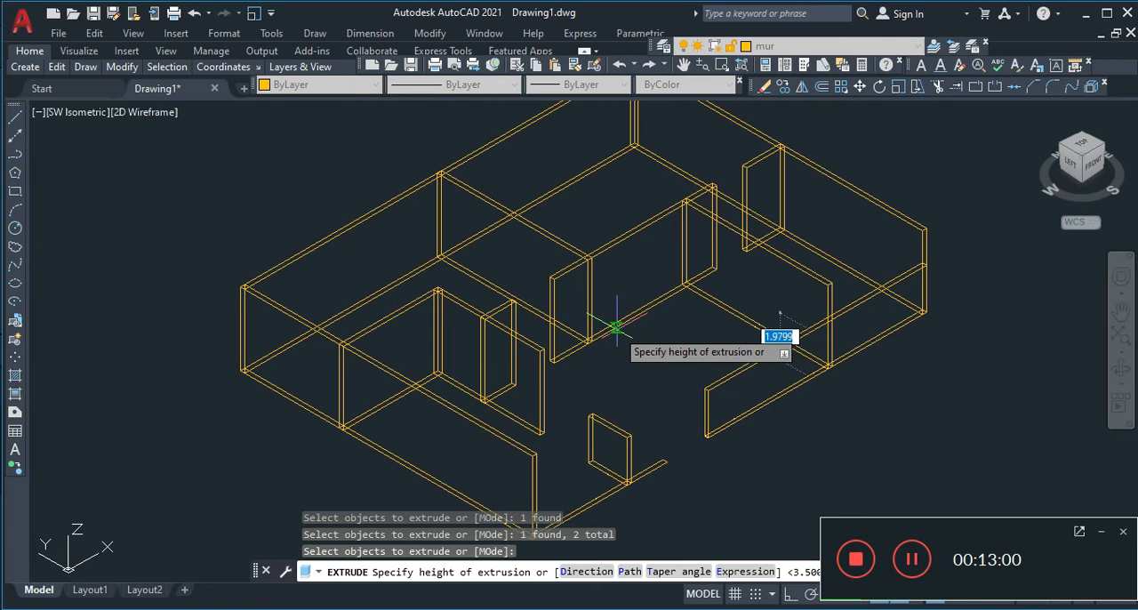
{"action": "type", "text": "3"}
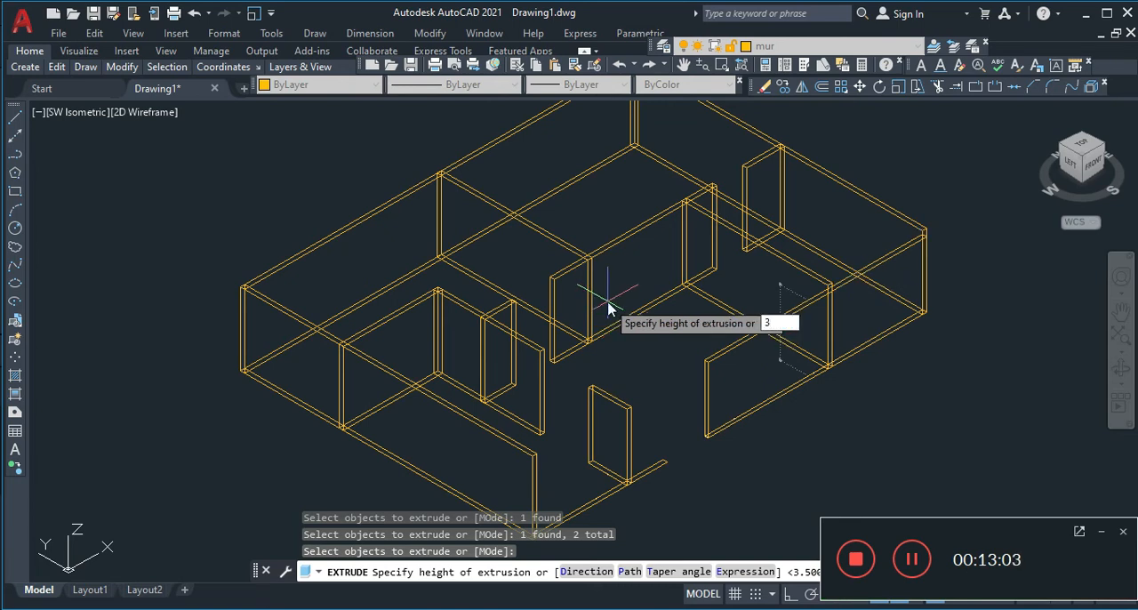
{"action": "type", "text": ".5"}
{"action": "key", "text": "Return"}
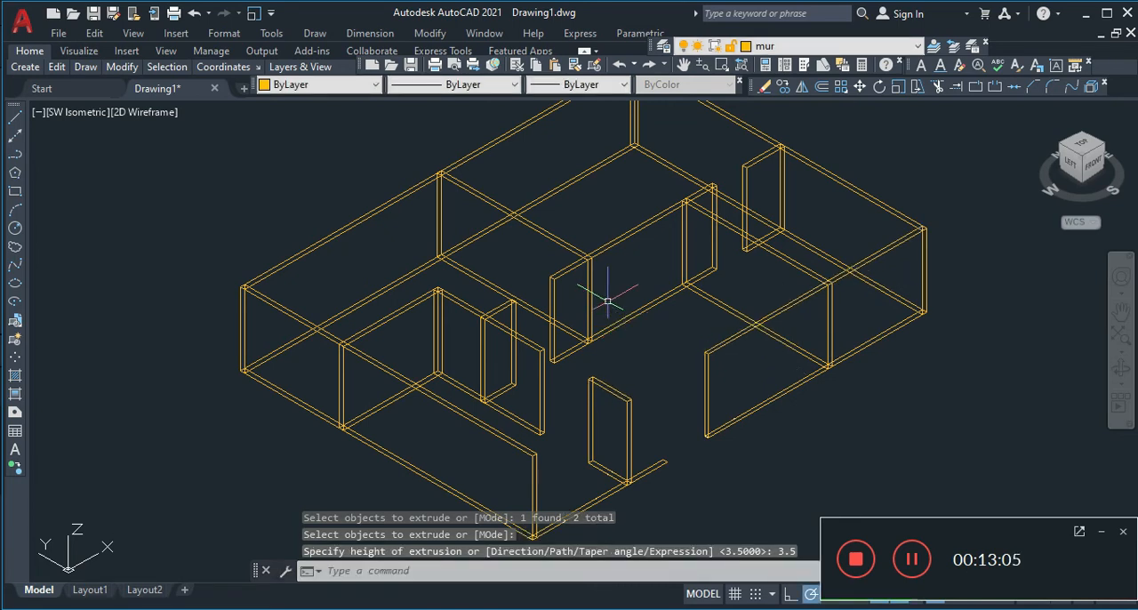
Try to extrude the western section of the south exterior wall with the height entry 3.3.5, and cancel the command
{"action": "key", "text": "Return"}
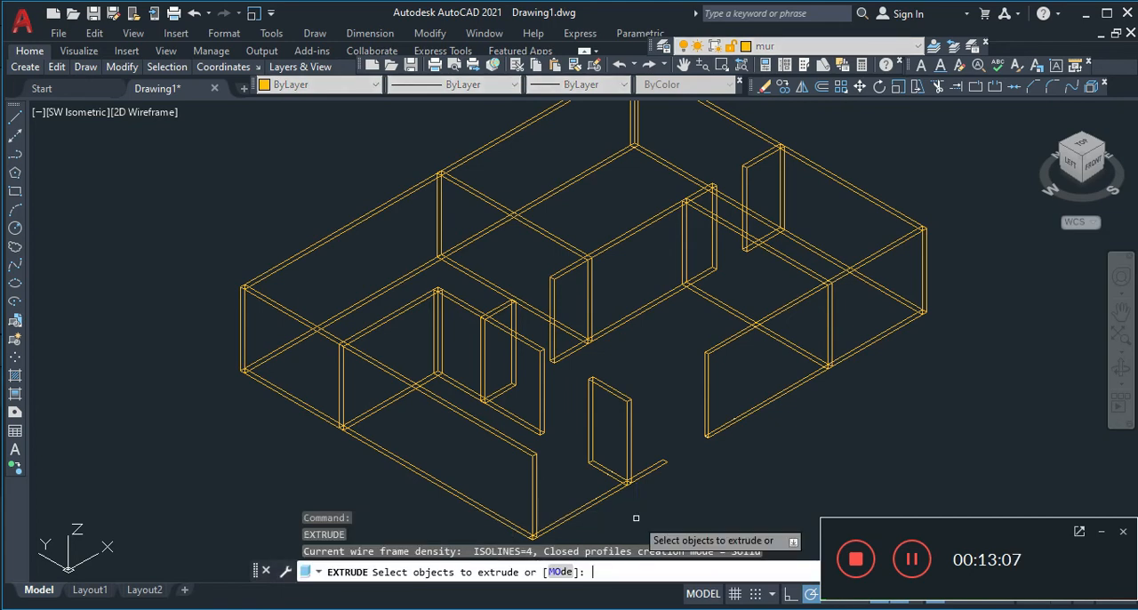
{"action": "left_click", "coordinate": [586, 506]}
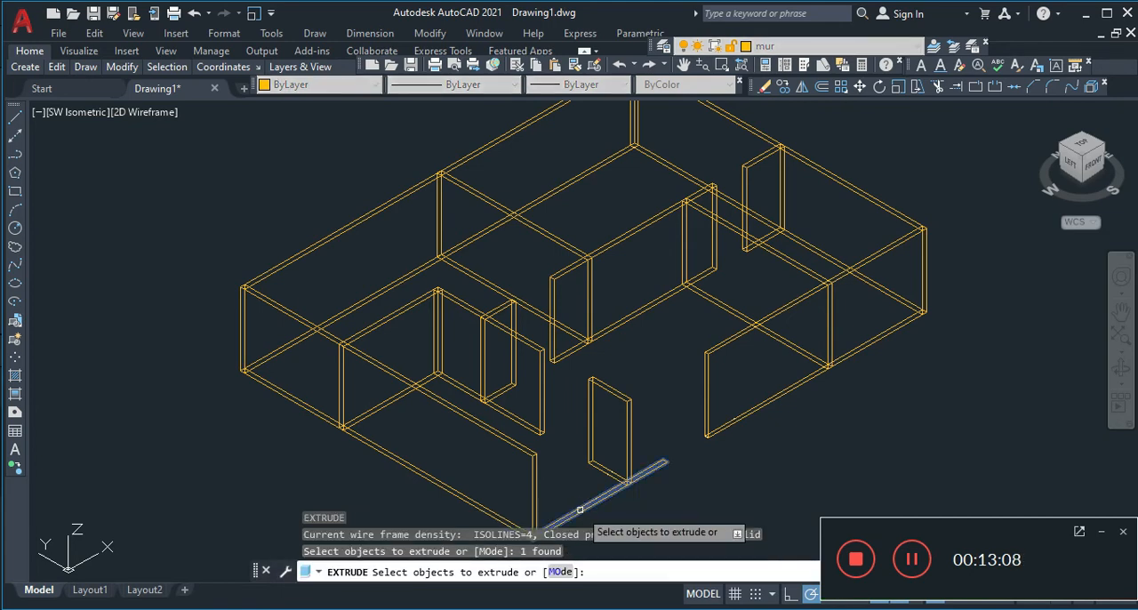
{"action": "key", "text": "Return"}
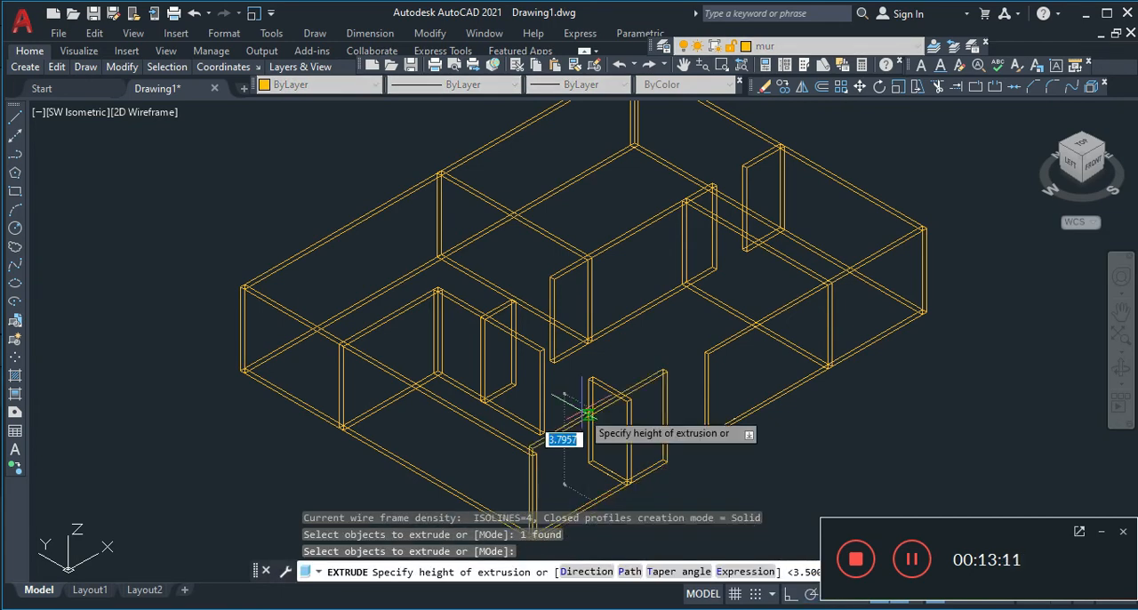
{"action": "type", "text": "3."}
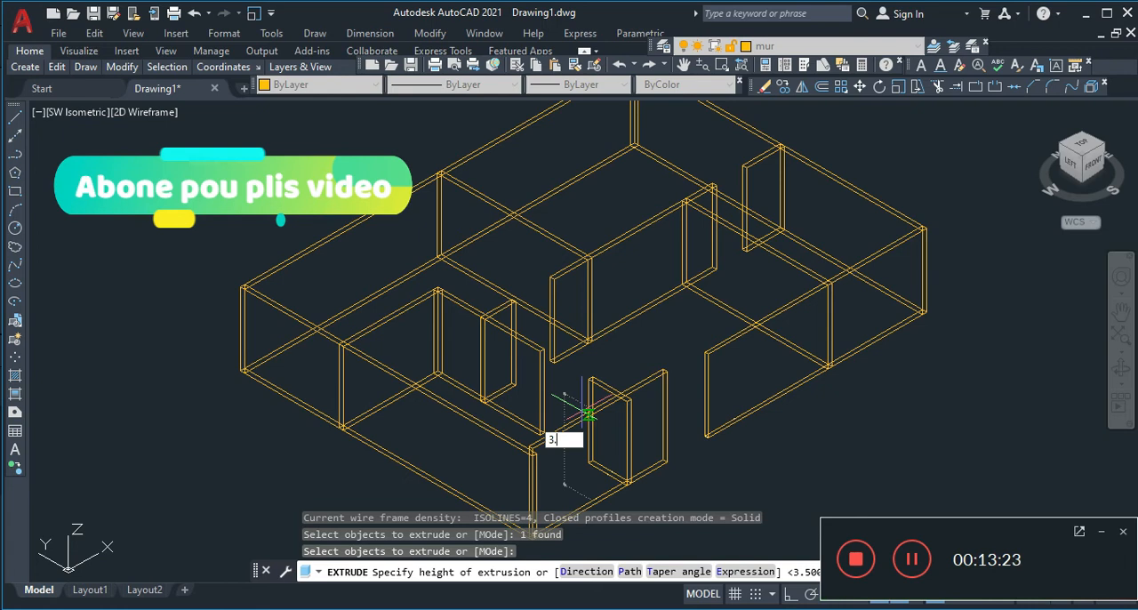
{"action": "type", "text": "3.5"}
{"action": "key", "text": "Return"}
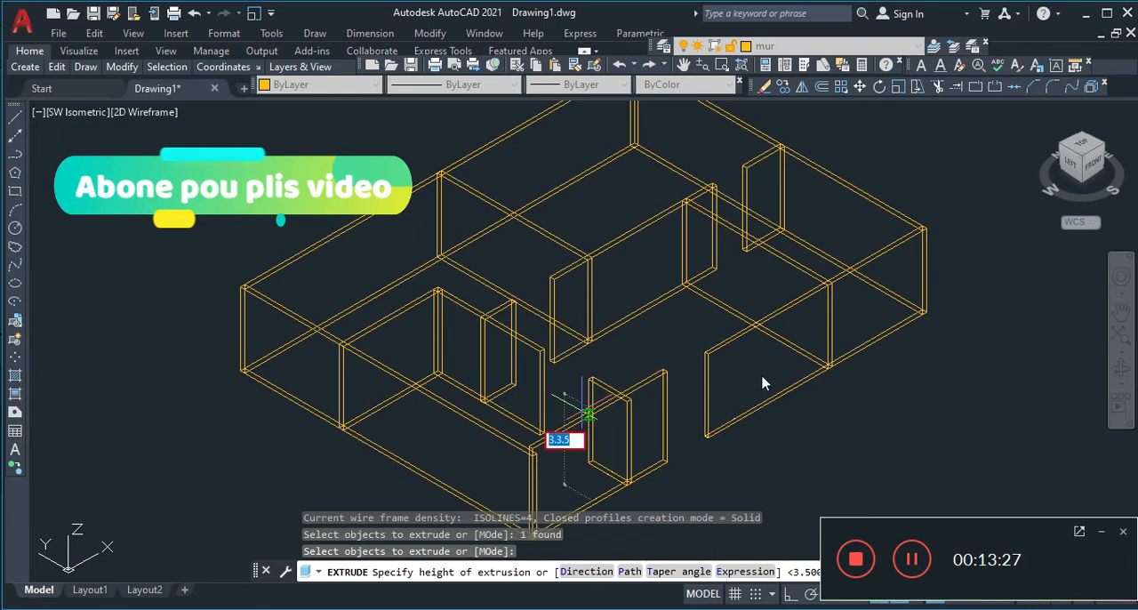
{"action": "type", "text": "3.3."}
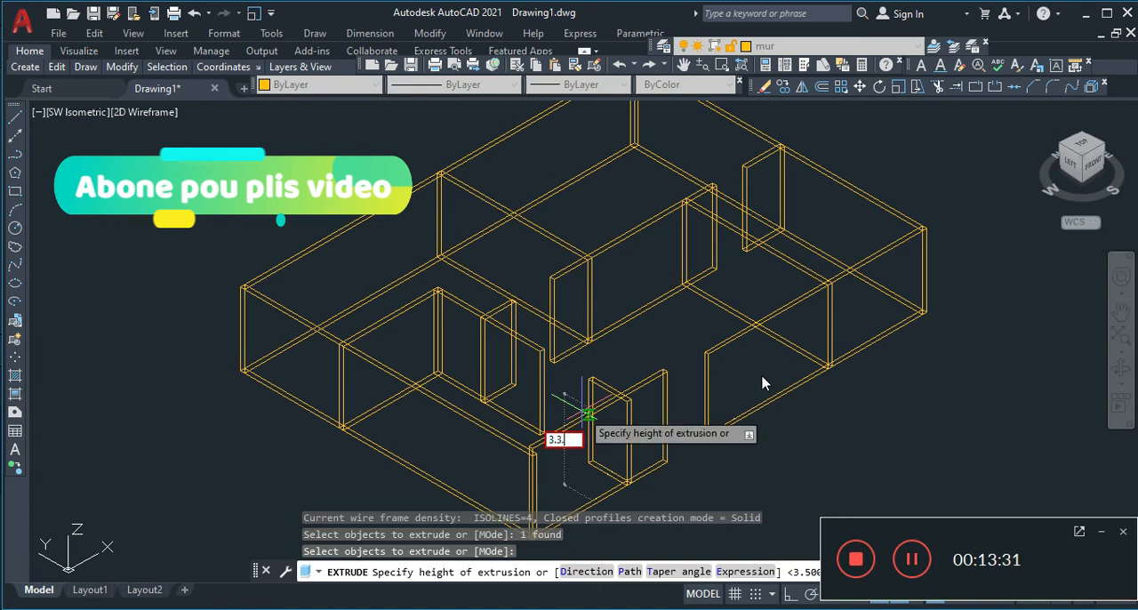
{"action": "key", "text": "Escape"}
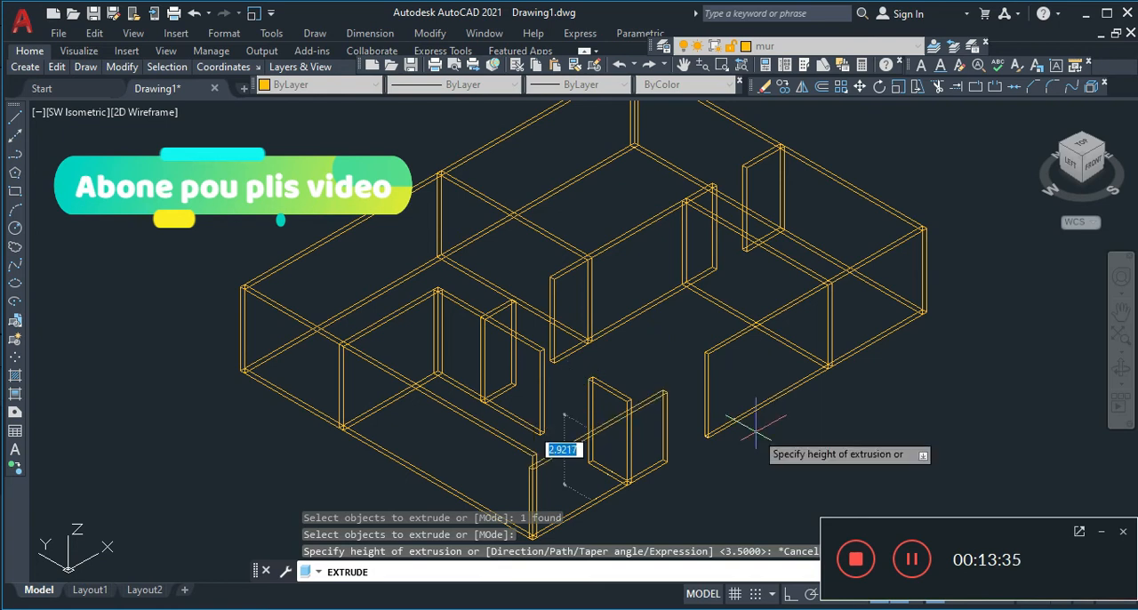
Extrude the western section of the south exterior wall to a height of 3.5
{"action": "type", "text": "3.5"}
{"action": "key", "text": "Return"}
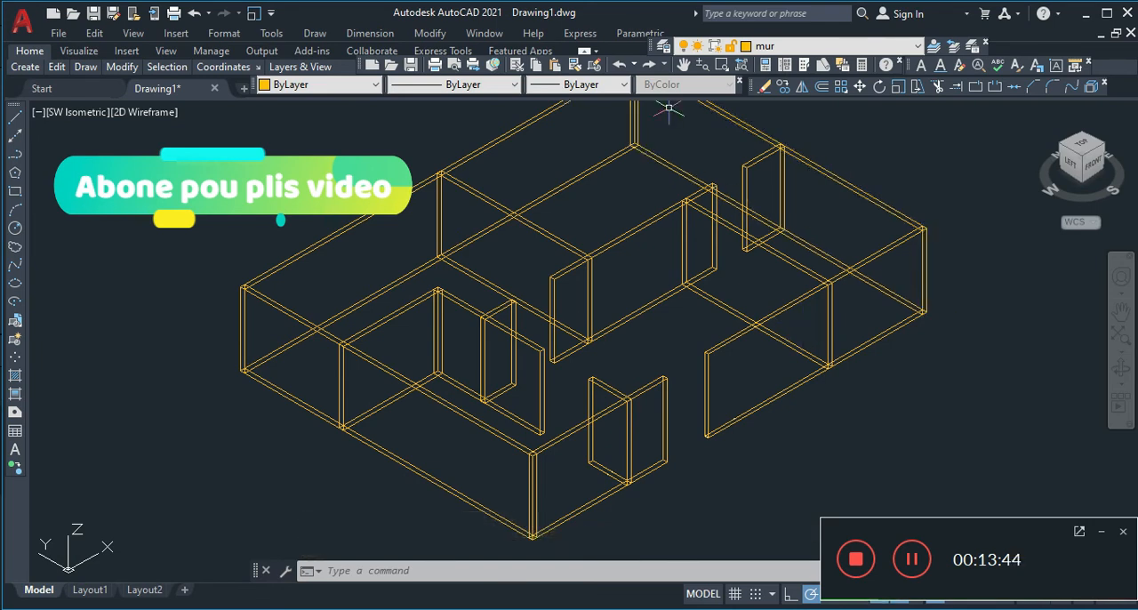
Make layer 0 current and turn off the mur layer so only the original plan linework is shown
{"action": "left_click", "coordinate": [701, 65]}
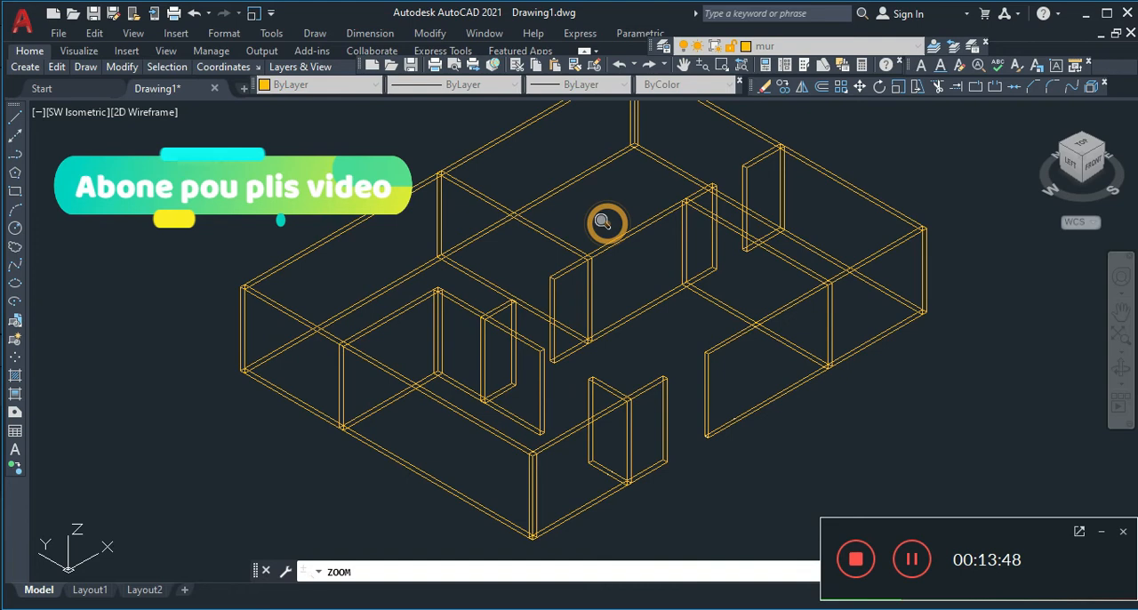
{"action": "left_click_drag", "start_coordinate": [605, 224], "coordinate": [599, 257]}
{"action": "key", "text": "Escape"}
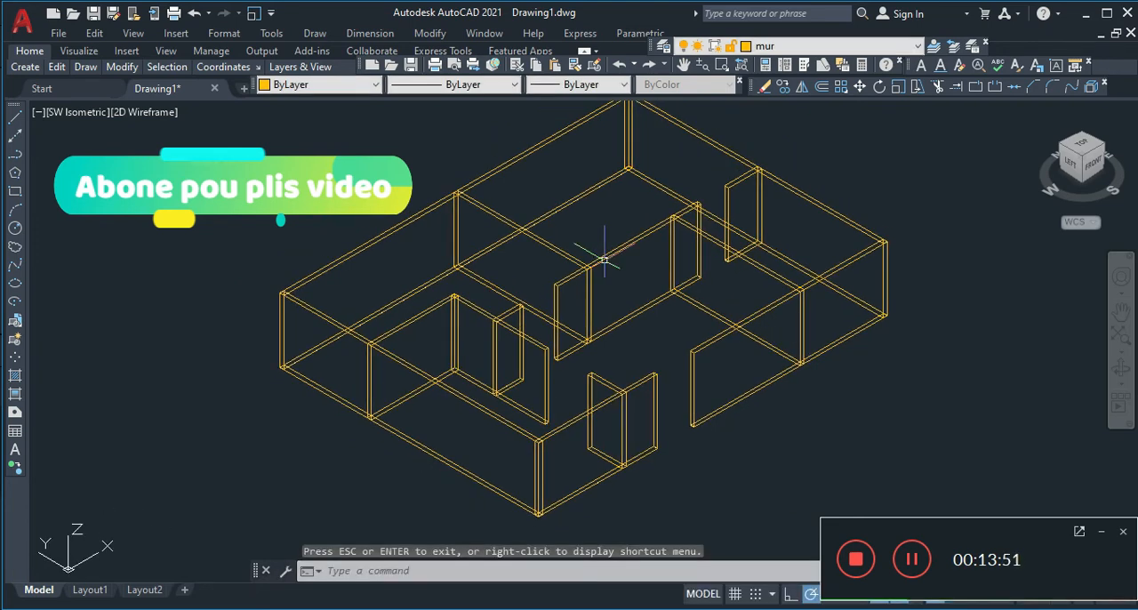
{"action": "left_click", "coordinate": [807, 49]}
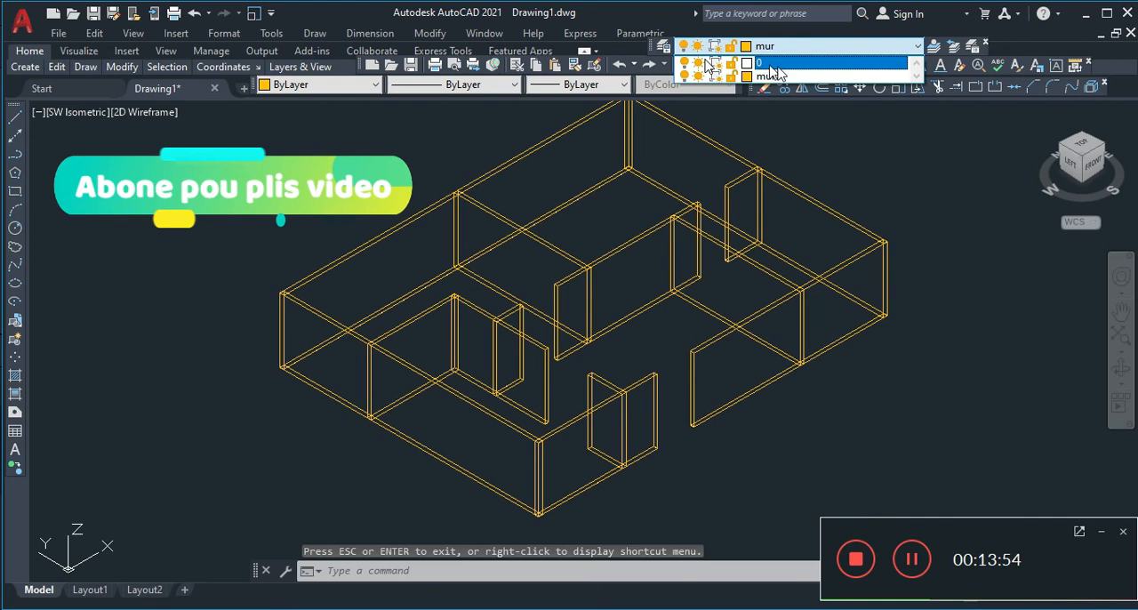
{"action": "left_click", "coordinate": [770, 64]}
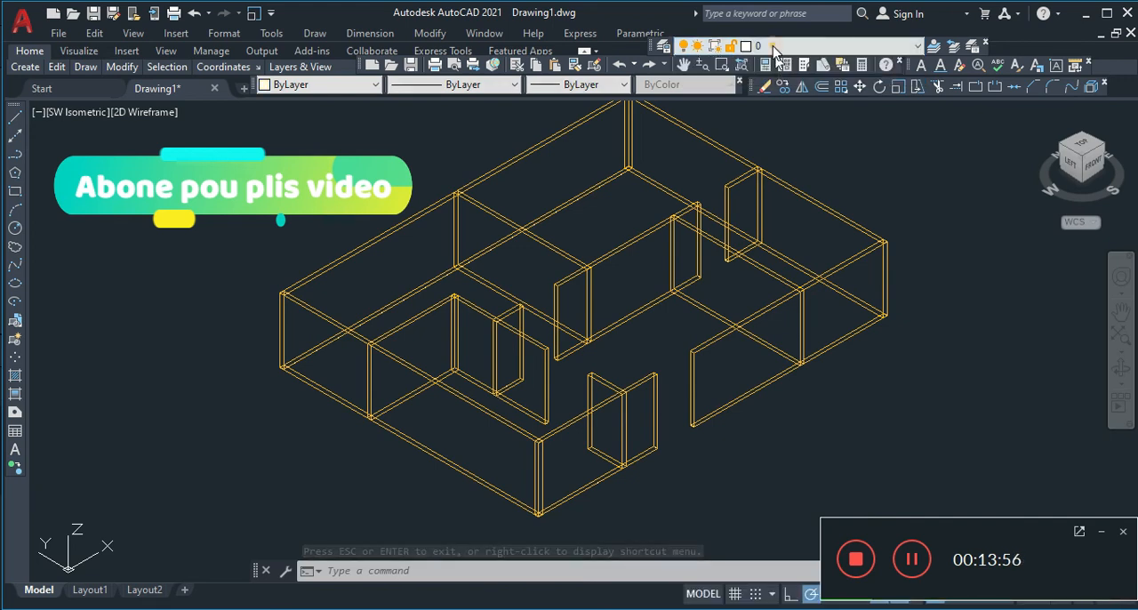
{"action": "left_click", "coordinate": [774, 46]}
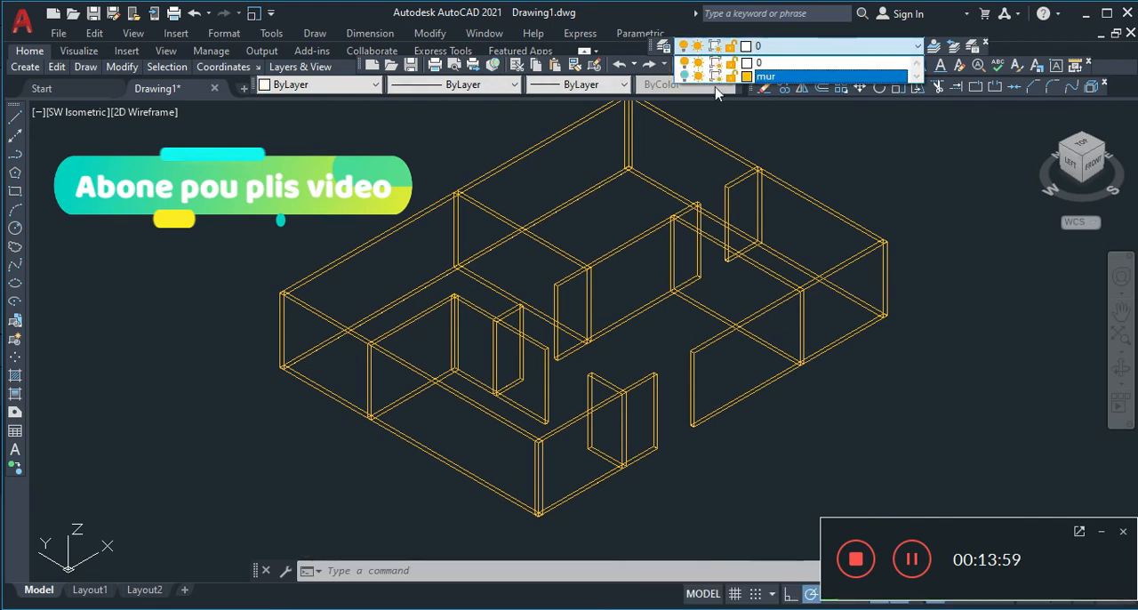
{"action": "left_click", "coordinate": [844, 194]}
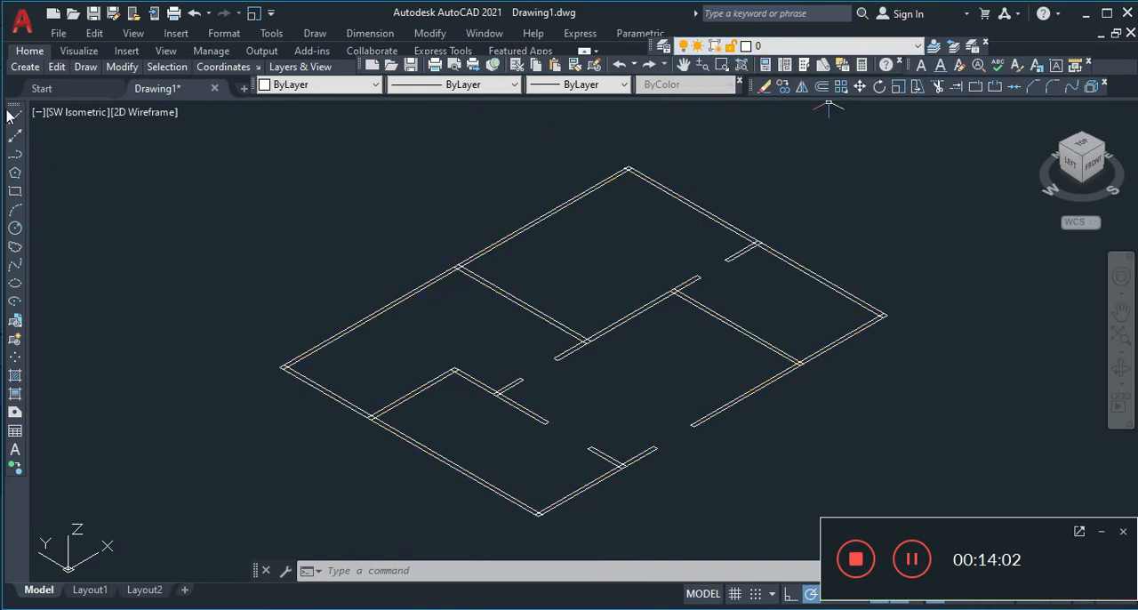
Examine the plan linework in the Top view and return to the SW Isometric view
{"action": "left_click", "coordinate": [76, 113]}
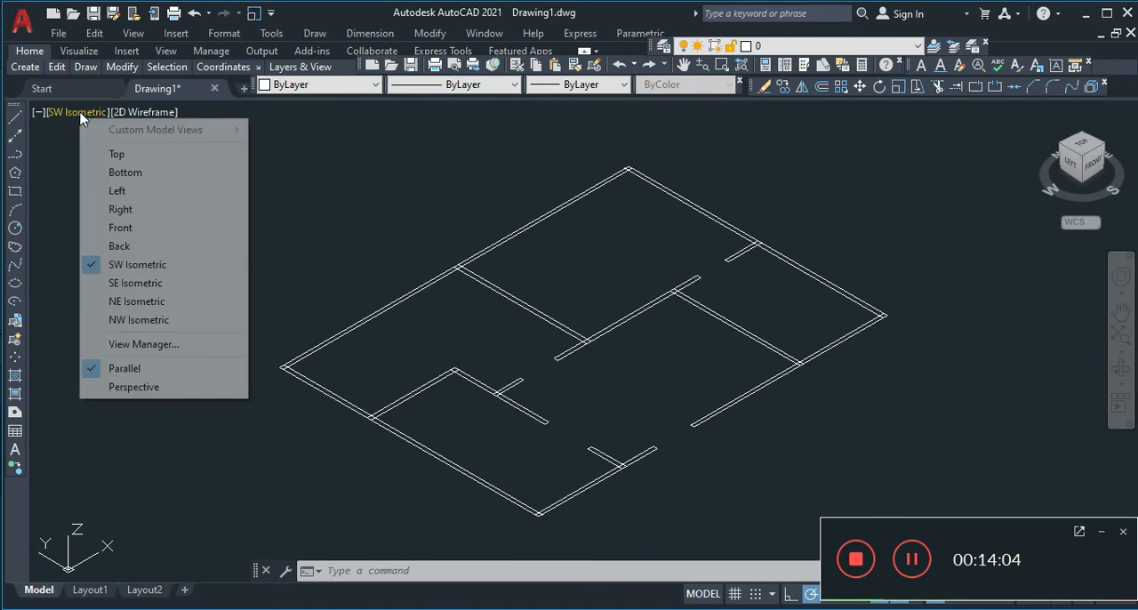
{"action": "left_click", "coordinate": [91, 154]}
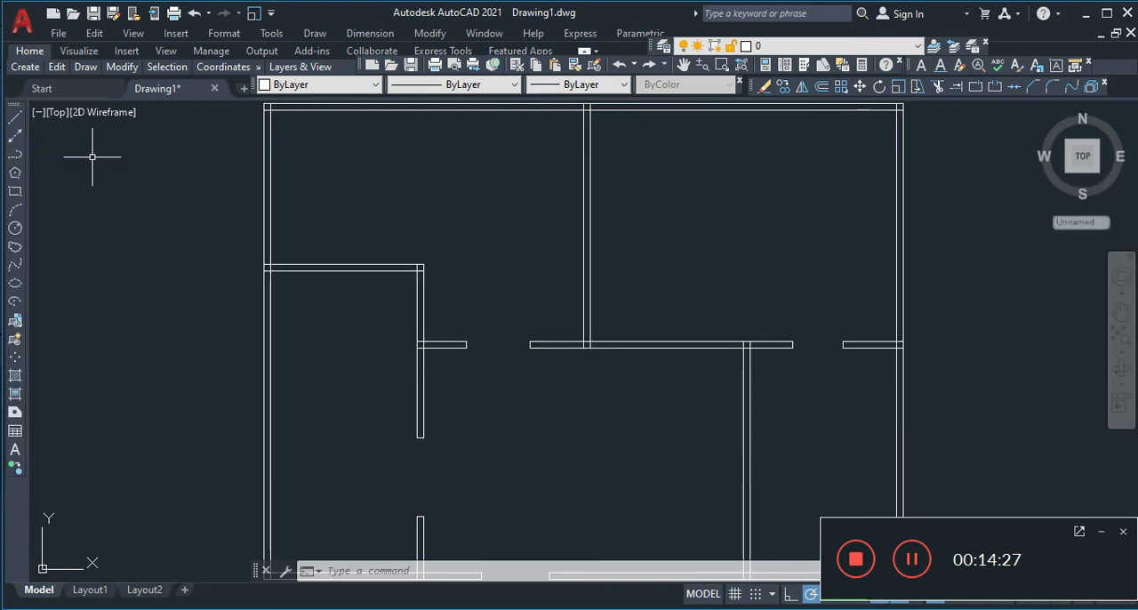
{"action": "left_click", "coordinate": [57, 112]}
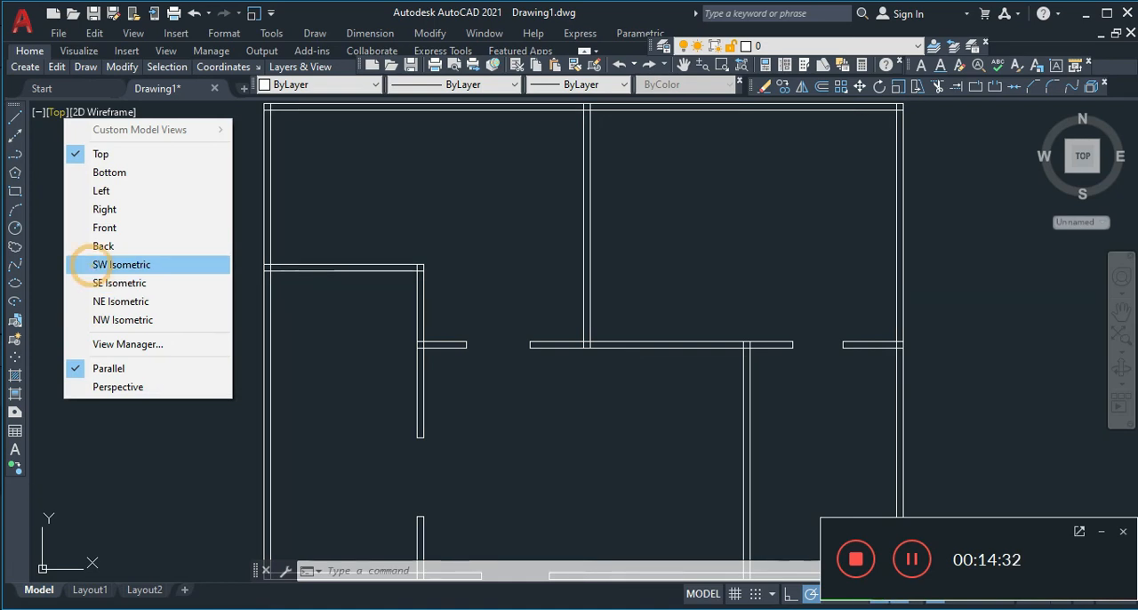
{"action": "left_click", "coordinate": [96, 266]}
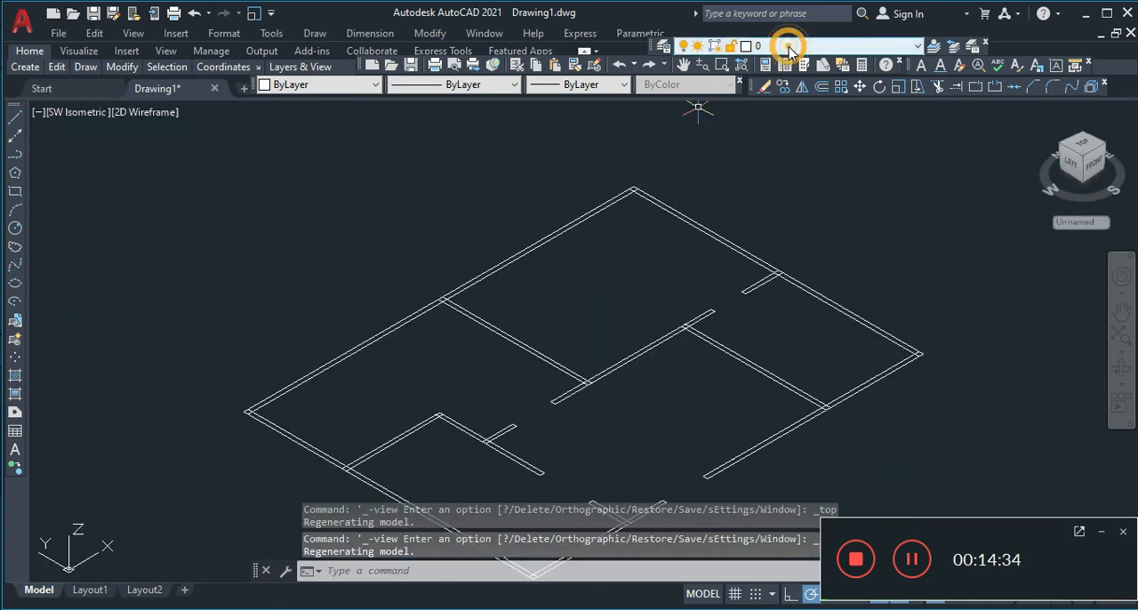
Turn the mur layer back on, make it current, and show the model in the Realistic visual style
{"action": "left_click", "coordinate": [788, 45]}
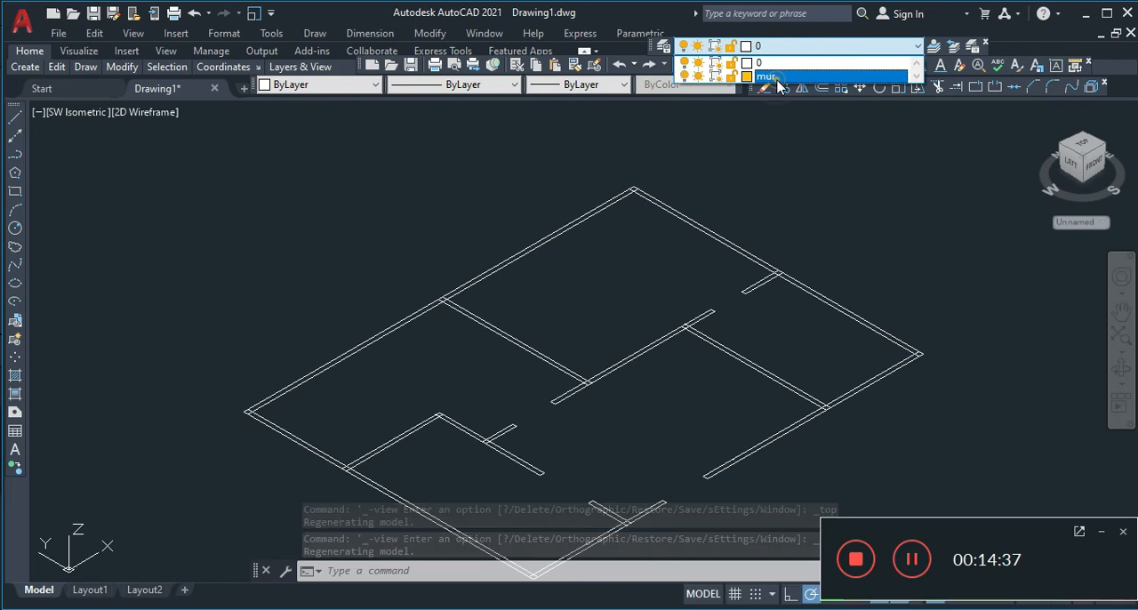
{"action": "left_click", "coordinate": [775, 77]}
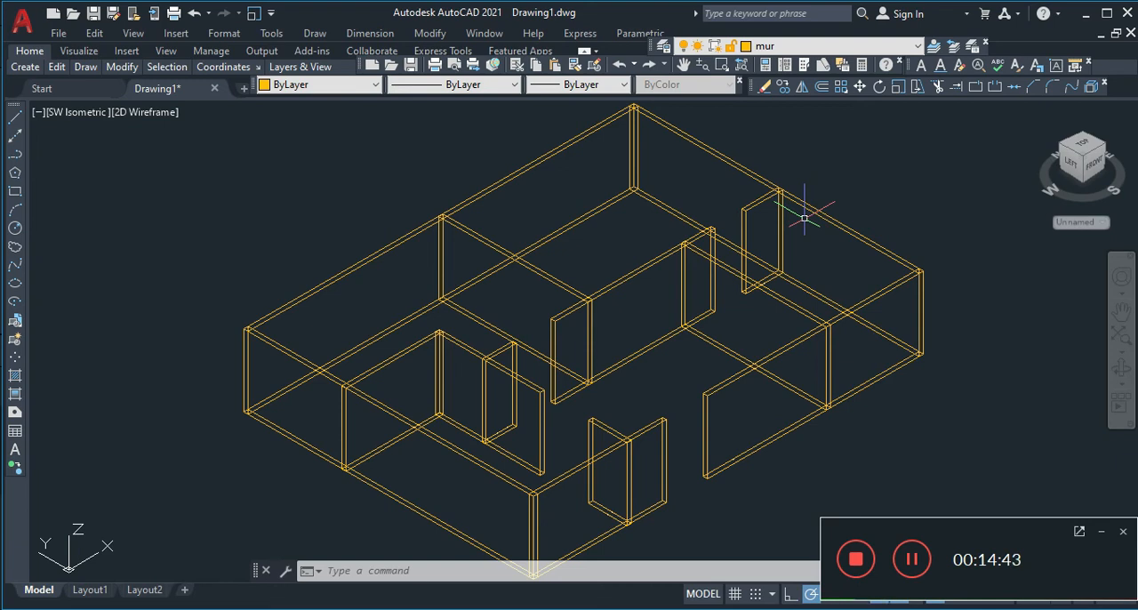
{"action": "left_click", "coordinate": [134, 112]}
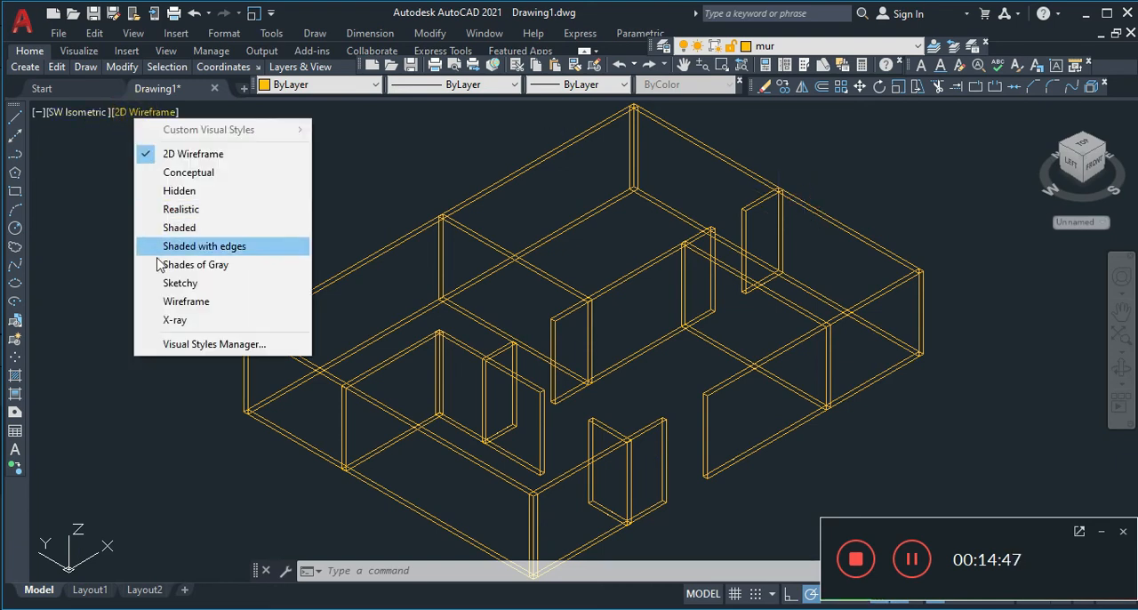
{"action": "left_click", "coordinate": [163, 211]}
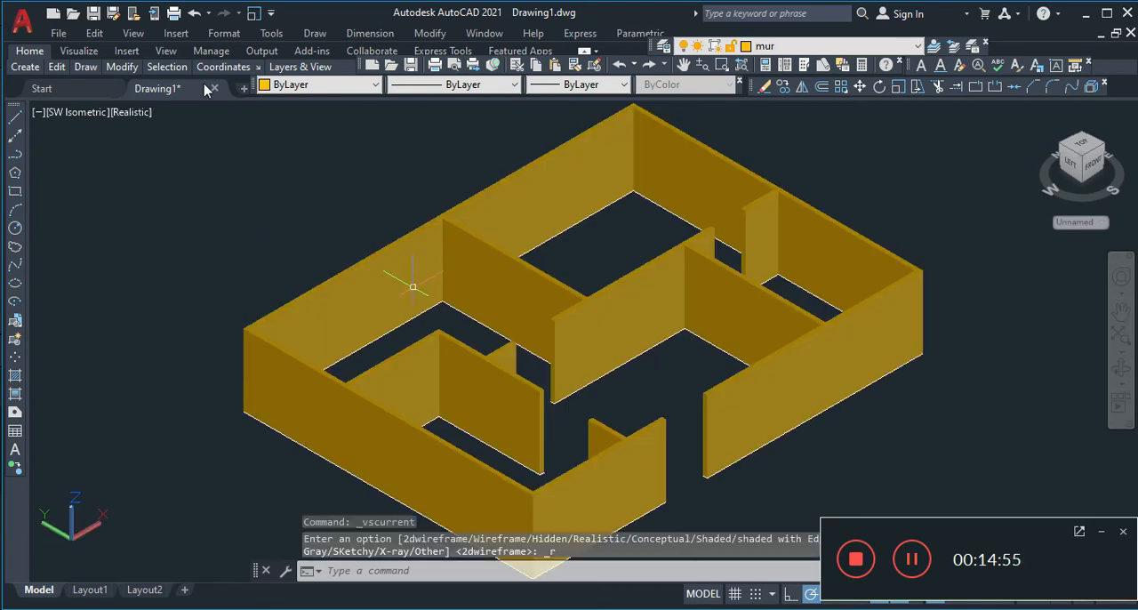
{"action": "mouse_move", "coordinate": [169, 92]}
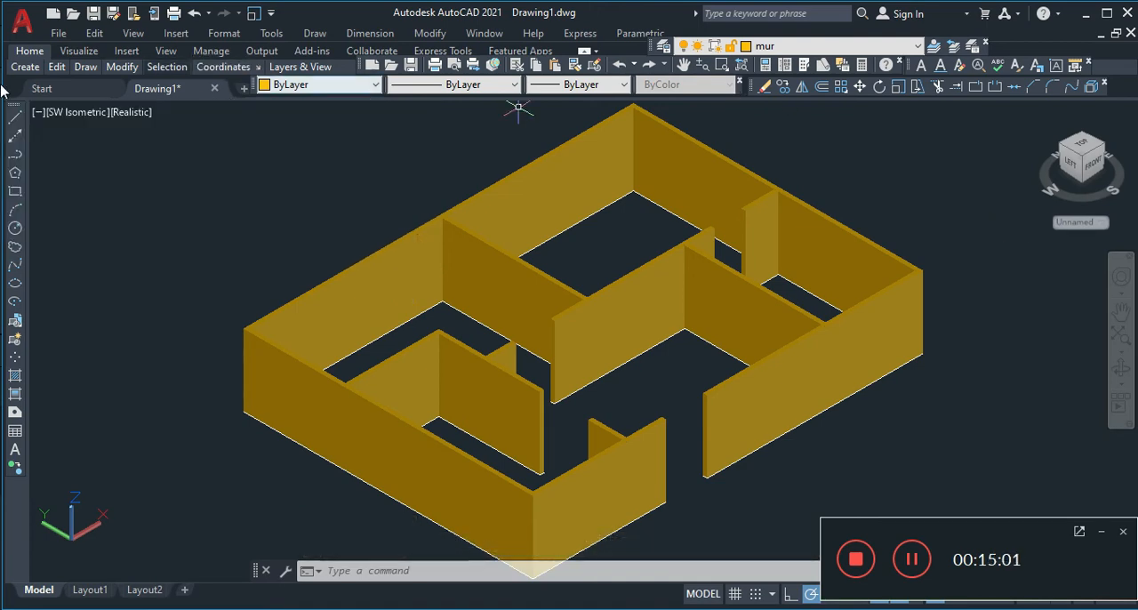
{"action": "mouse_move", "coordinate": [24, 67]}
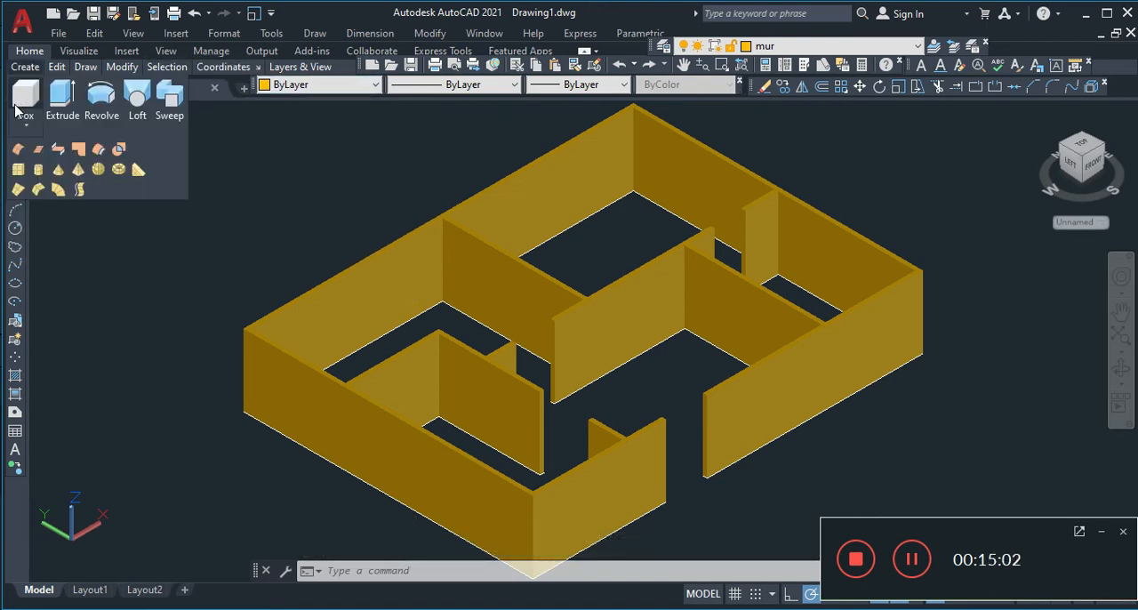
{"action": "right_click", "coordinate": [15, 106]}
{"action": "left_click", "coordinate": [211, 317]}
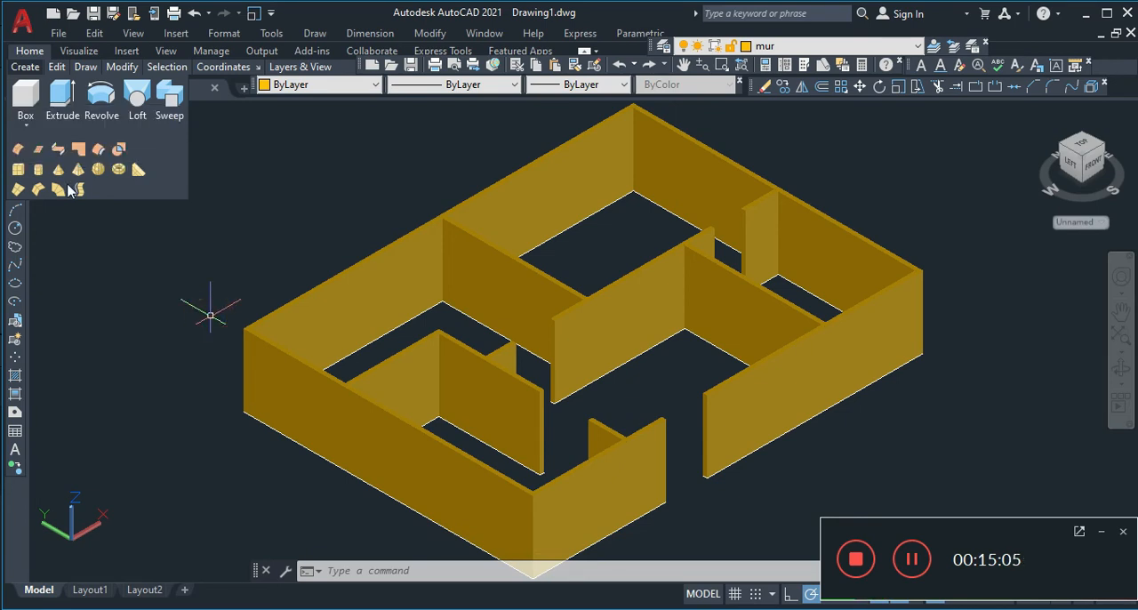
{"action": "key", "text": "Escape"}
{"action": "key", "text": "Escape"}
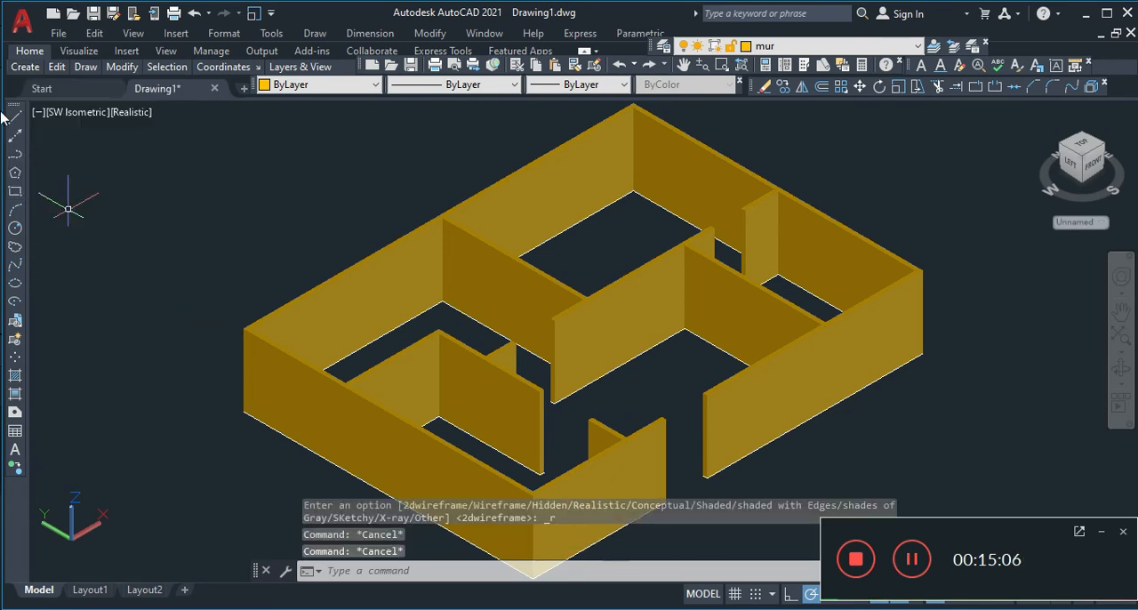
Add the Styles toolbar to the workspace
{"action": "right_click", "coordinate": [15, 109]}
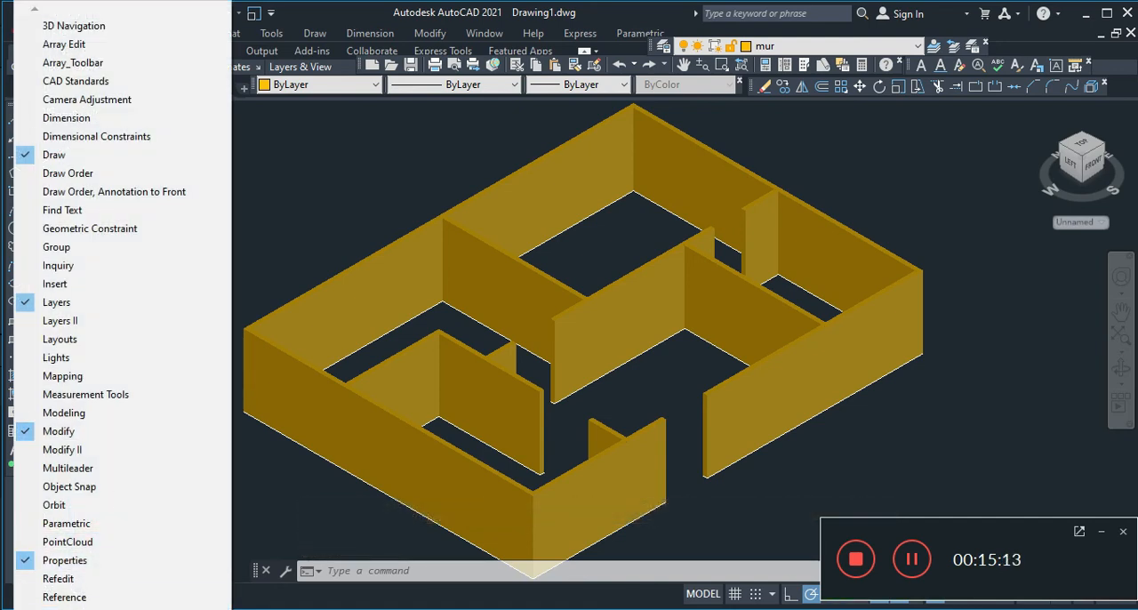
{"action": "mouse_move", "coordinate": [71, 608]}
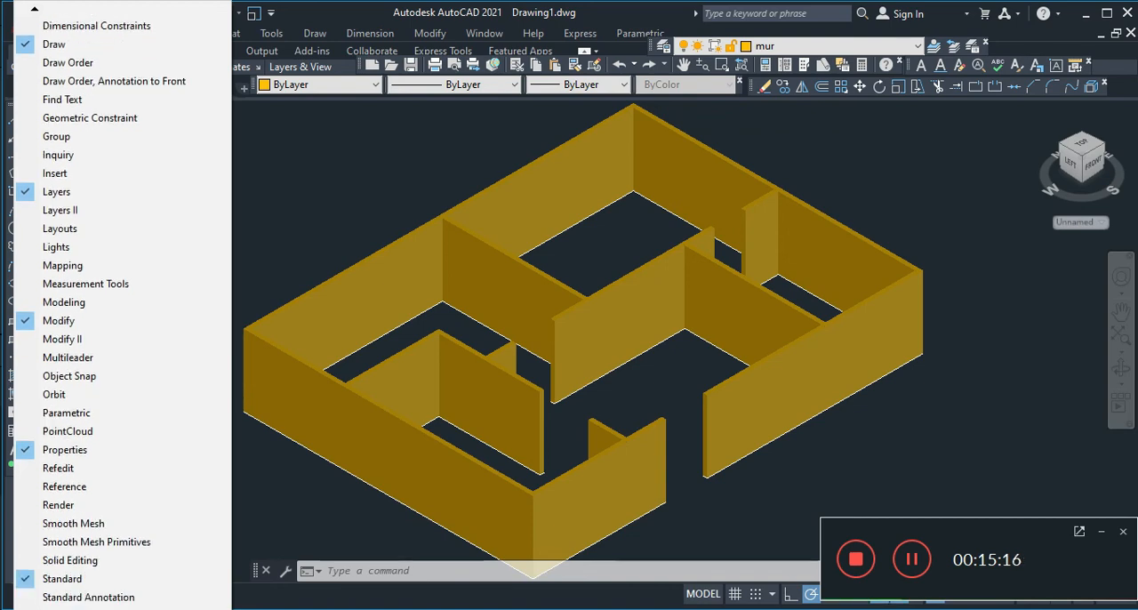
{"action": "left_click", "coordinate": [53, 597]}
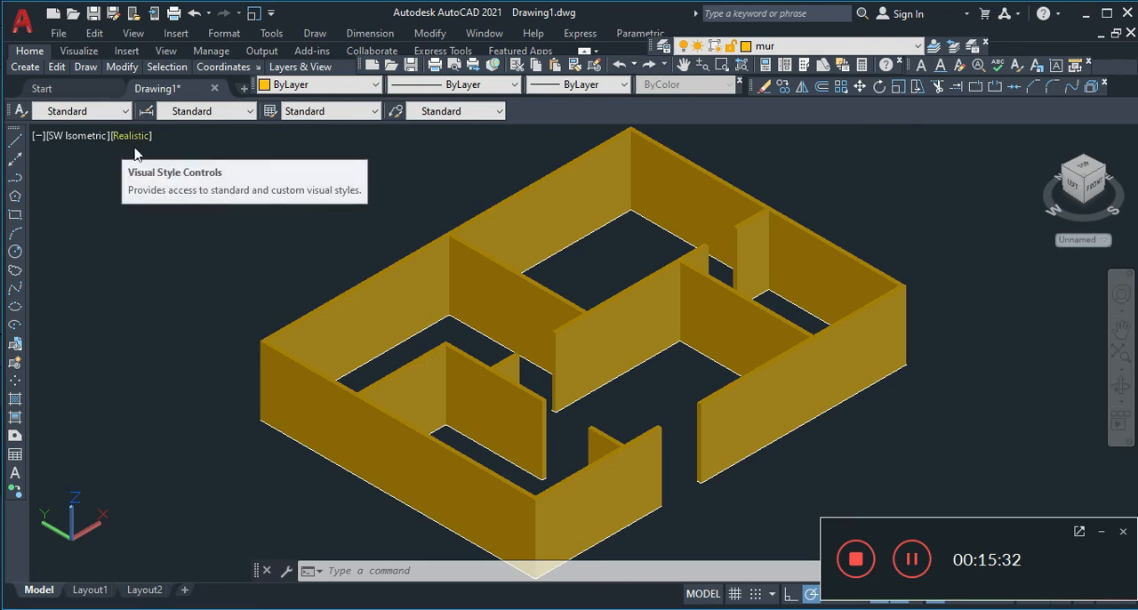
Add the View toolbar to the workspace and dock it in the same row as the Styles toolbar
{"action": "right_click", "coordinate": [12, 133]}
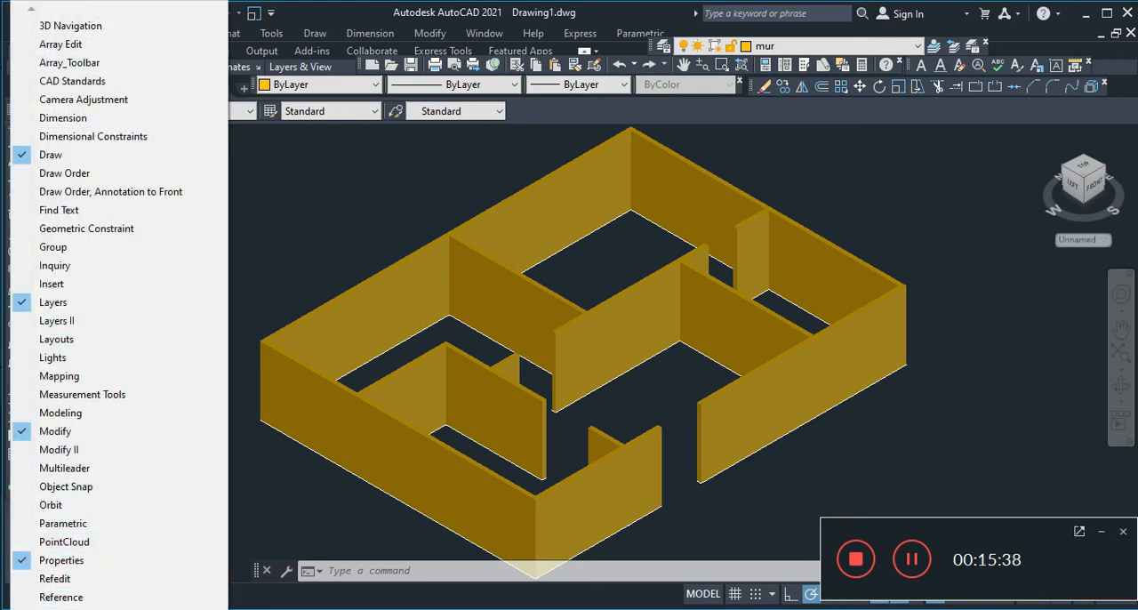
{"action": "mouse_move", "coordinate": [62, 608]}
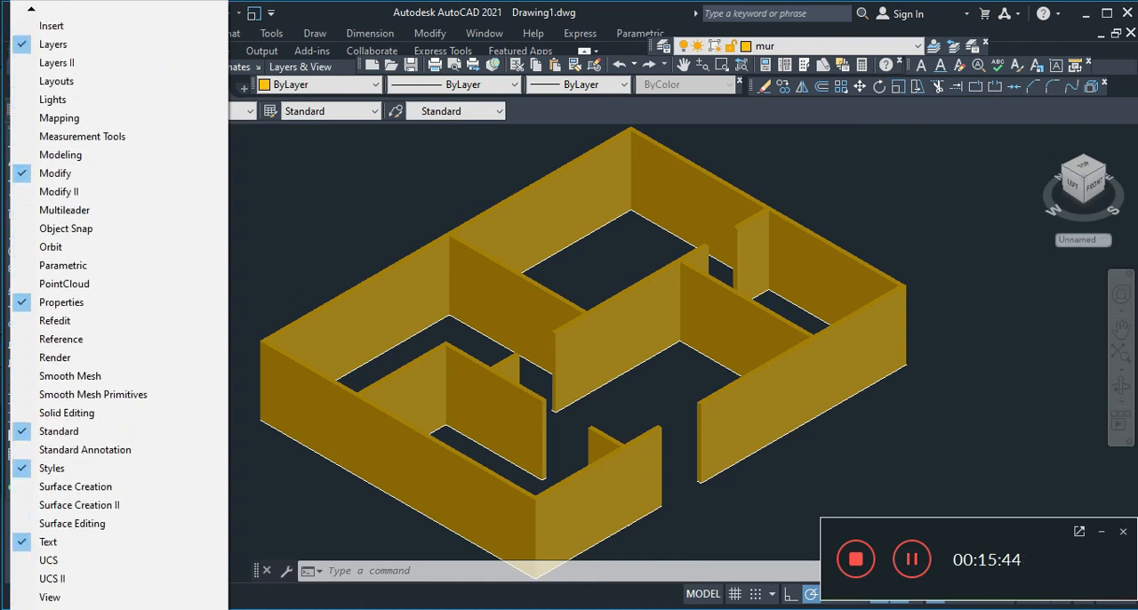
{"action": "left_click", "coordinate": [47, 603]}
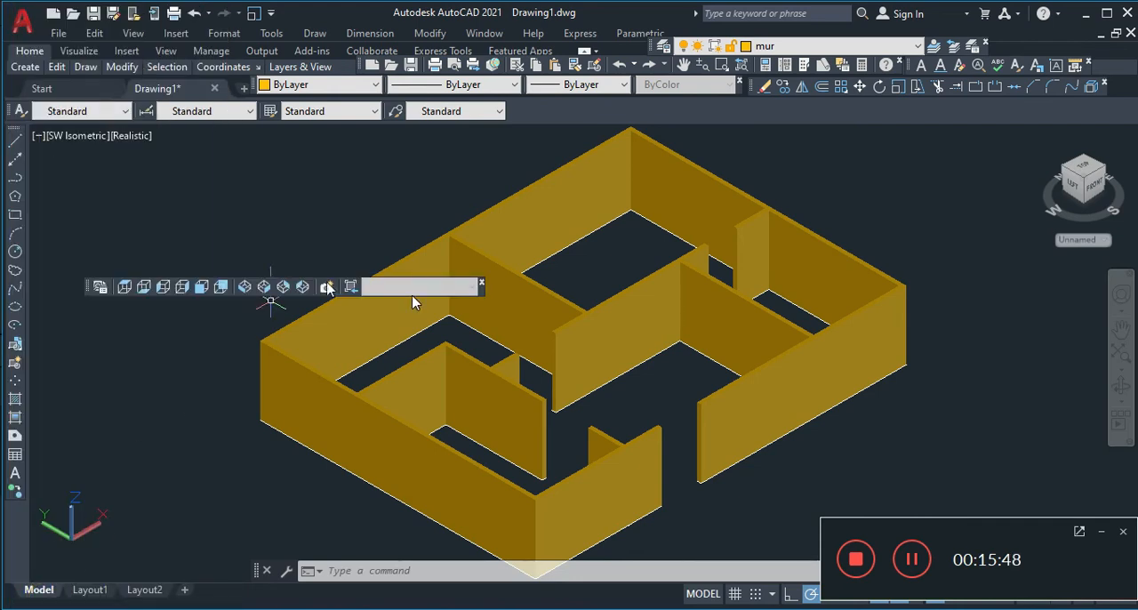
{"action": "left_click_drag", "start_coordinate": [405, 286], "coordinate": [507, 139]}
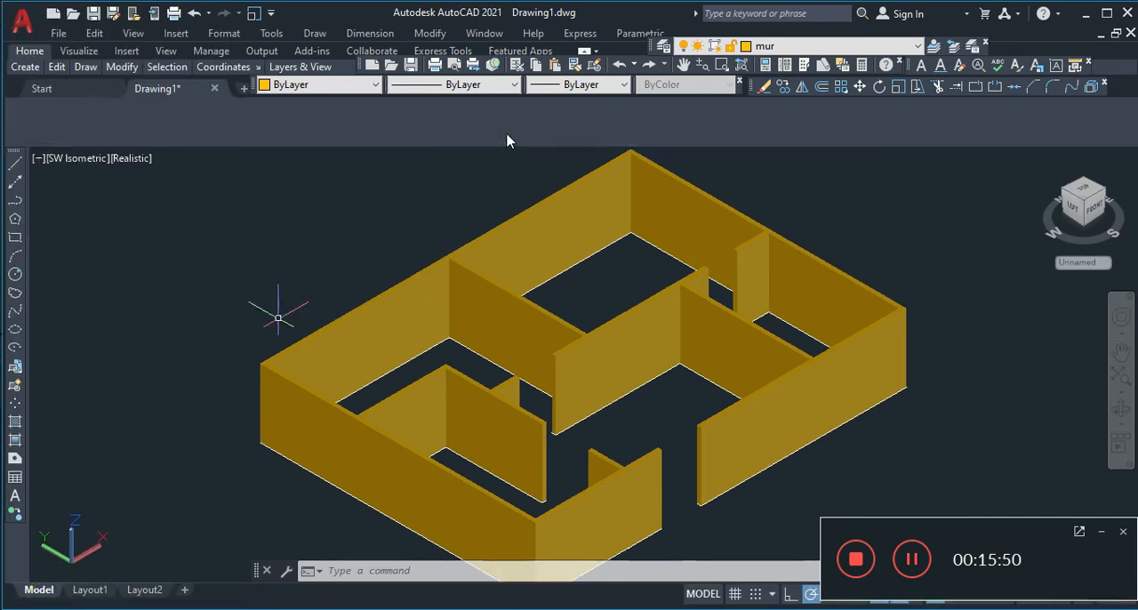
{"action": "left_click_drag", "start_coordinate": [310, 133], "coordinate": [553, 110]}
Examine the walls in the Top, Bottom, Left, SW, SE, NE and NW Isometric preset views
{"action": "left_click", "coordinate": [584, 111]}
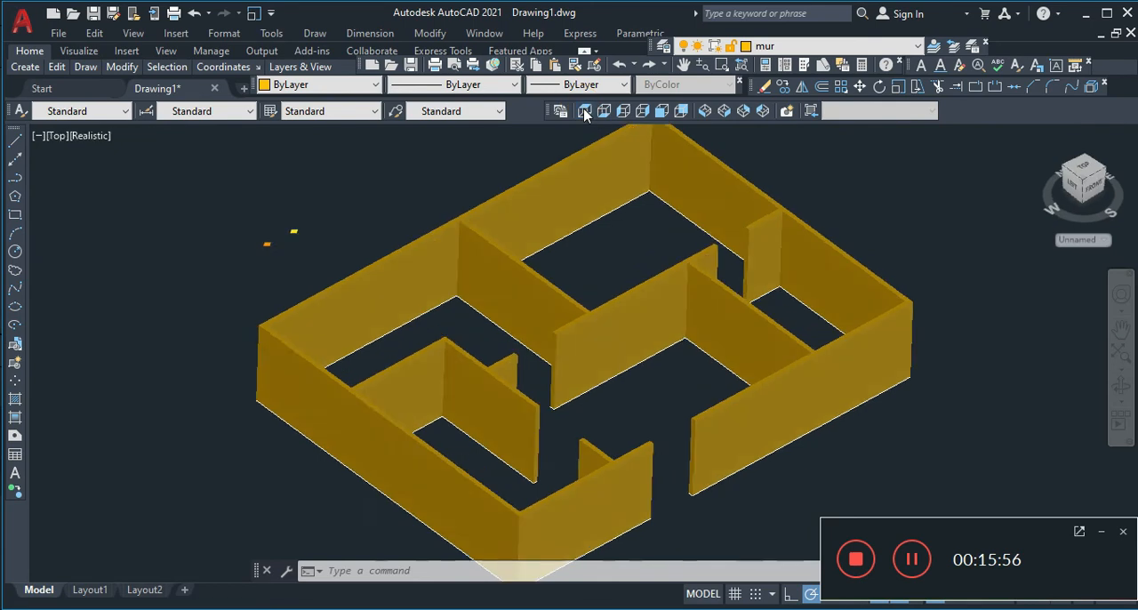
{"action": "left_click", "coordinate": [604, 110]}
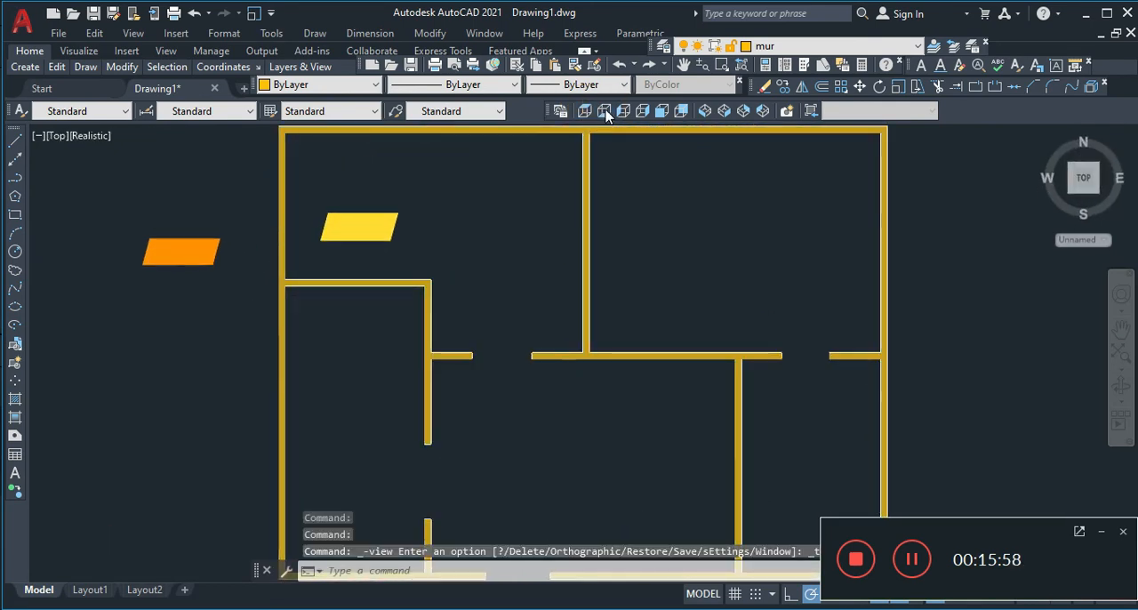
{"action": "left_click", "coordinate": [624, 110]}
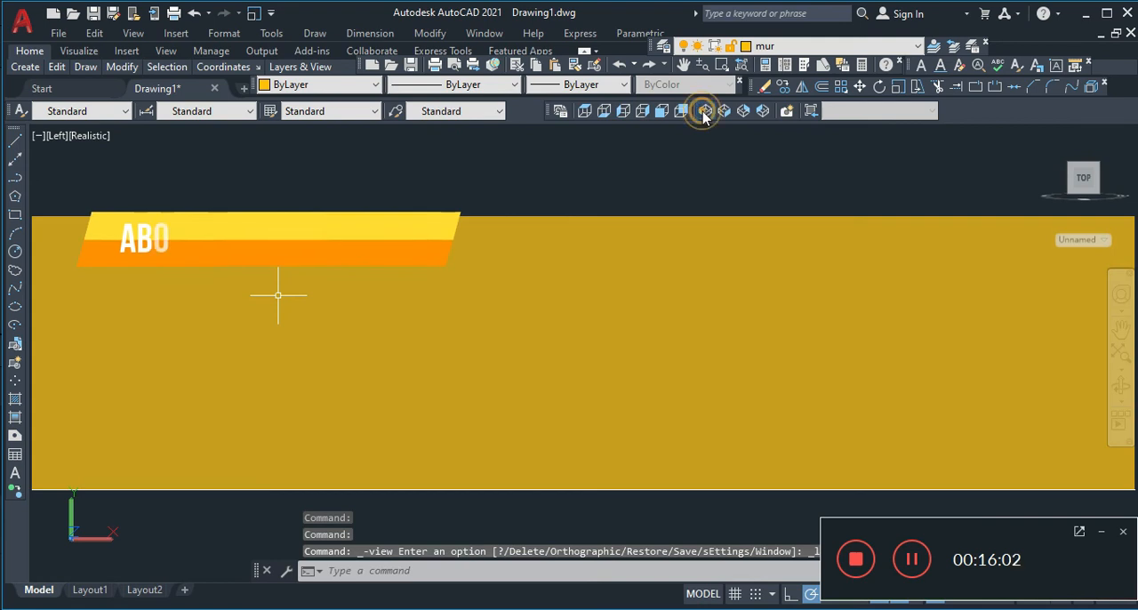
{"action": "left_click", "coordinate": [705, 110]}
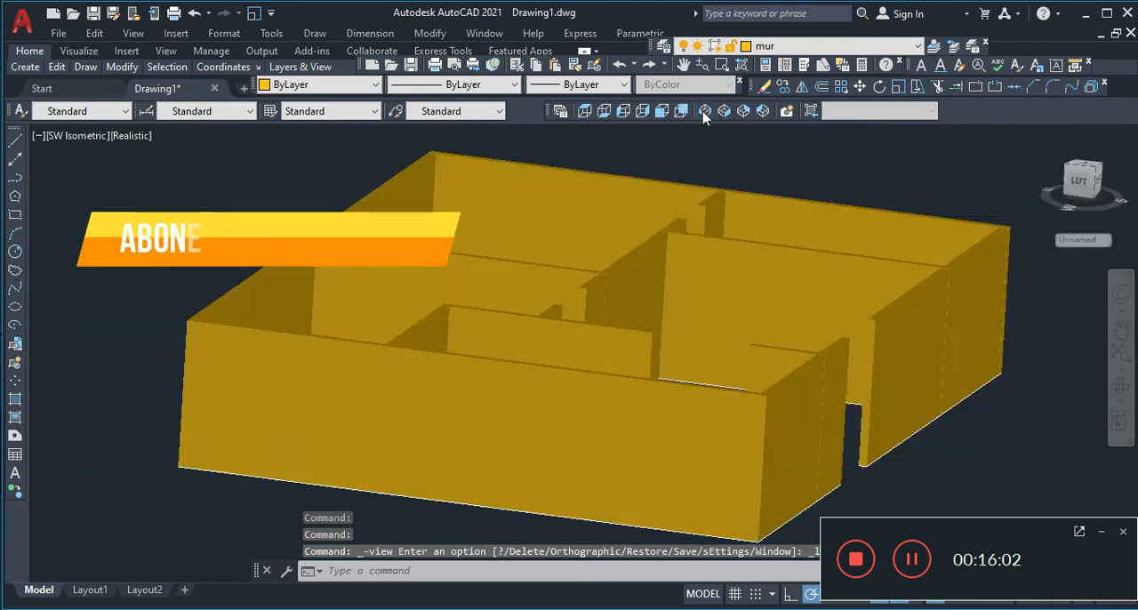
{"action": "left_click", "coordinate": [724, 111]}
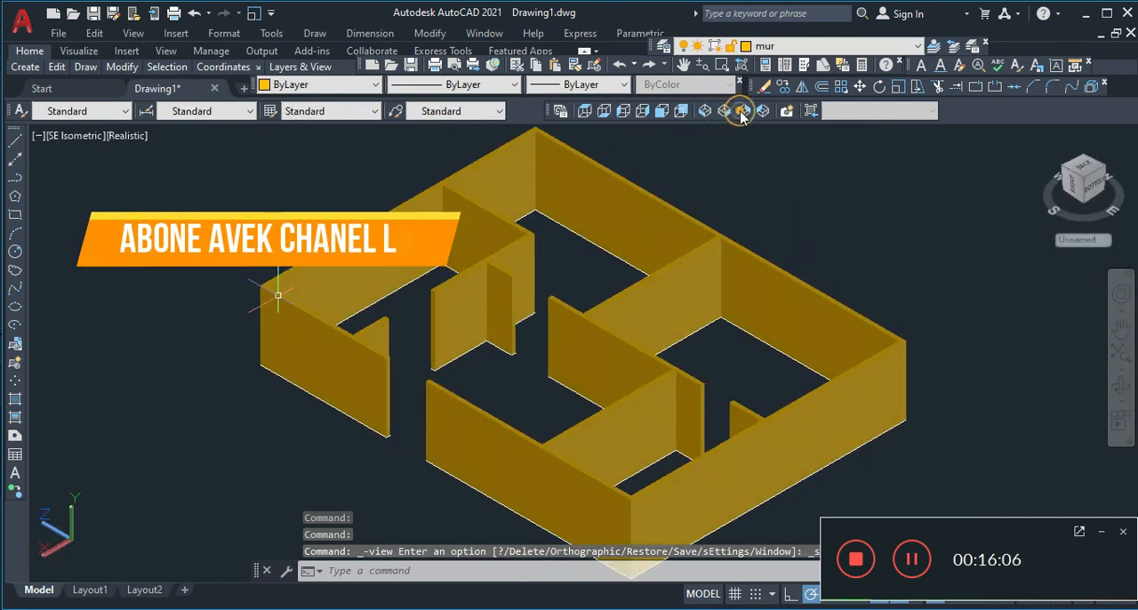
{"action": "left_click", "coordinate": [743, 112]}
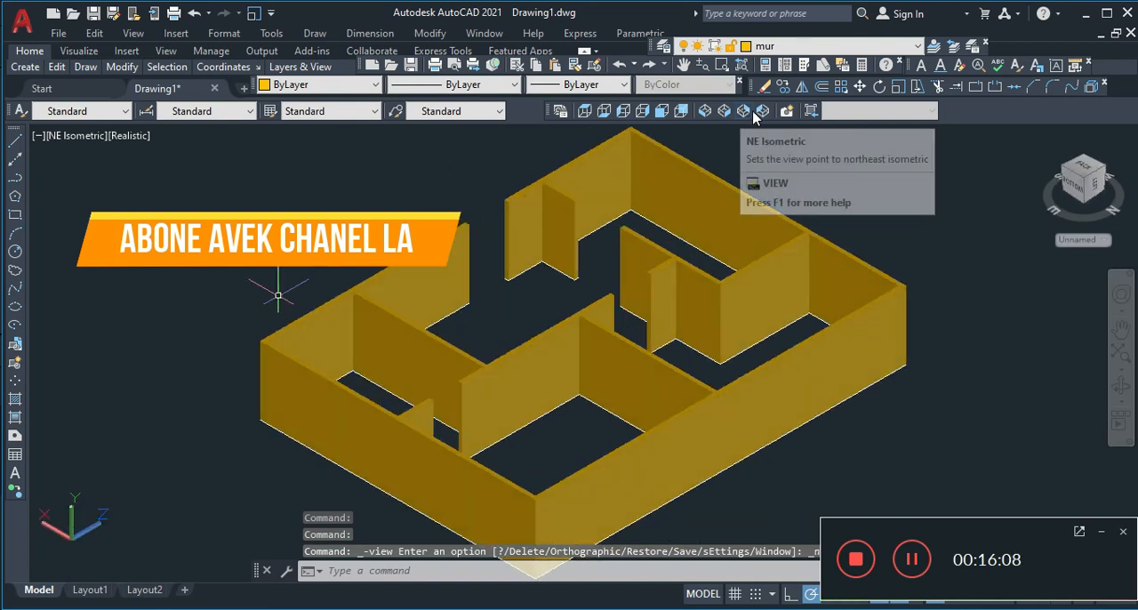
{"action": "left_click", "coordinate": [761, 111]}
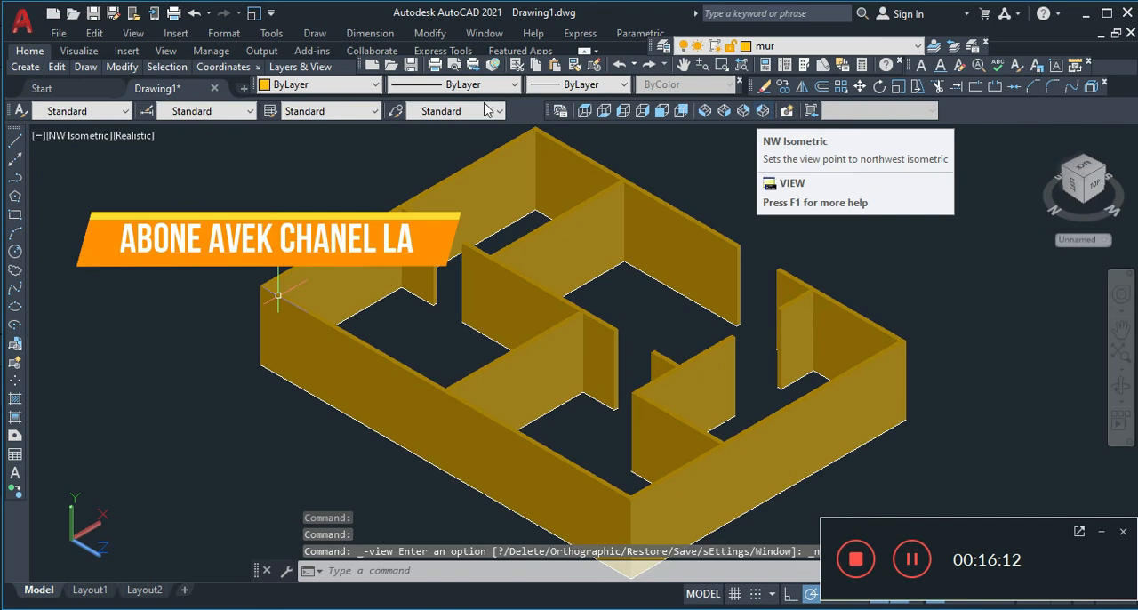
Add the Visual Styles toolbar to the workspace and dock it in the same row as the View toolbar
{"action": "right_click", "coordinate": [16, 130]}
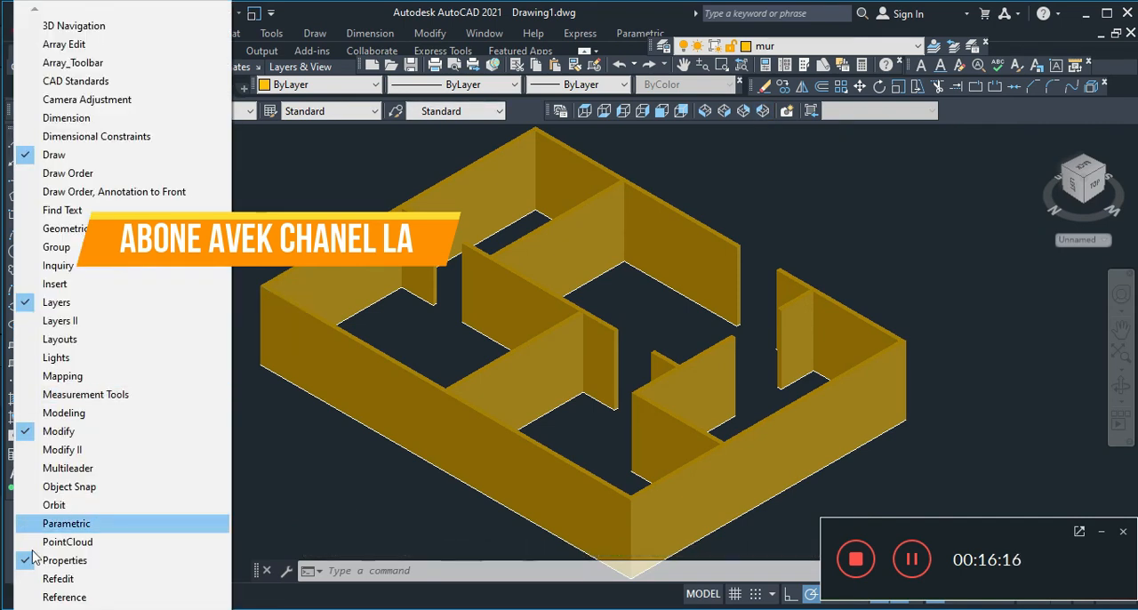
{"action": "mouse_move", "coordinate": [122, 608]}
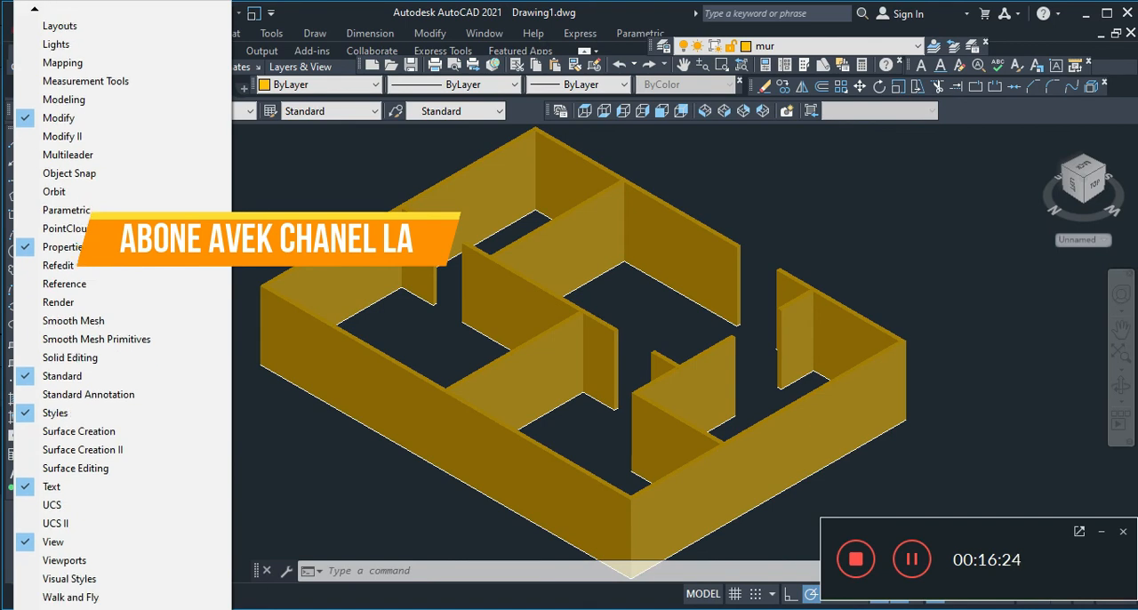
{"action": "left_click", "coordinate": [66, 579]}
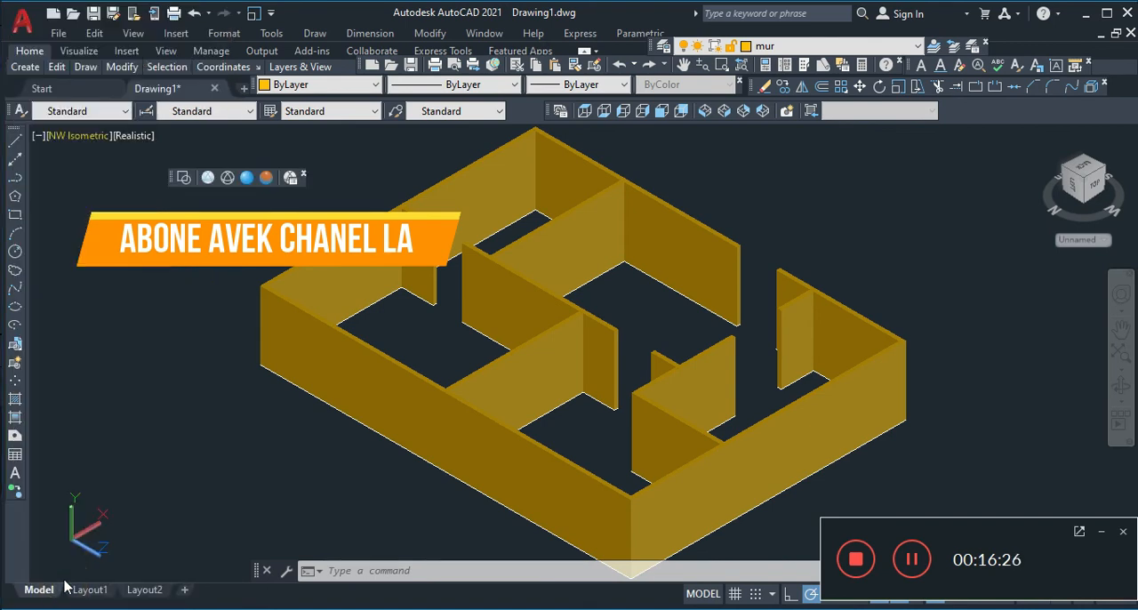
{"action": "mouse_move", "coordinate": [175, 180]}
{"action": "left_mouse_down"}
{"action": "mouse_move", "coordinate": [720, 129]}
{"action": "mouse_move", "coordinate": [978, 119]}
{"action": "mouse_move", "coordinate": [962, 109]}
{"action": "left_mouse_up"}
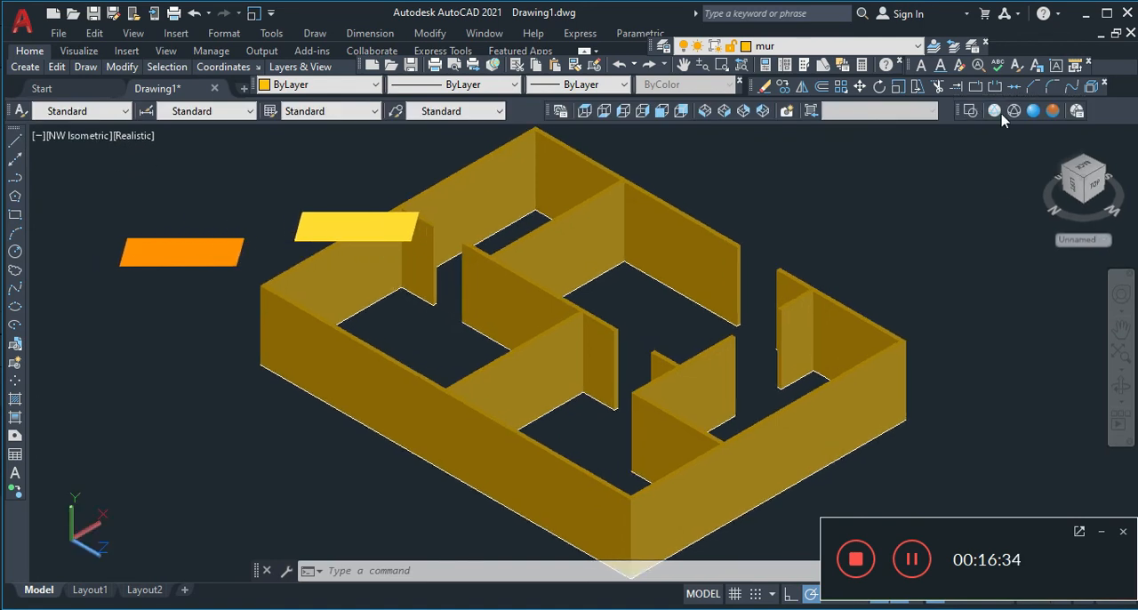
Compare the walls in the Wireframe, Hidden, Realistic, Conceptual and 2D Wireframe visual styles, and close the Visual Styles Manager
{"action": "left_click", "coordinate": [1013, 111]}
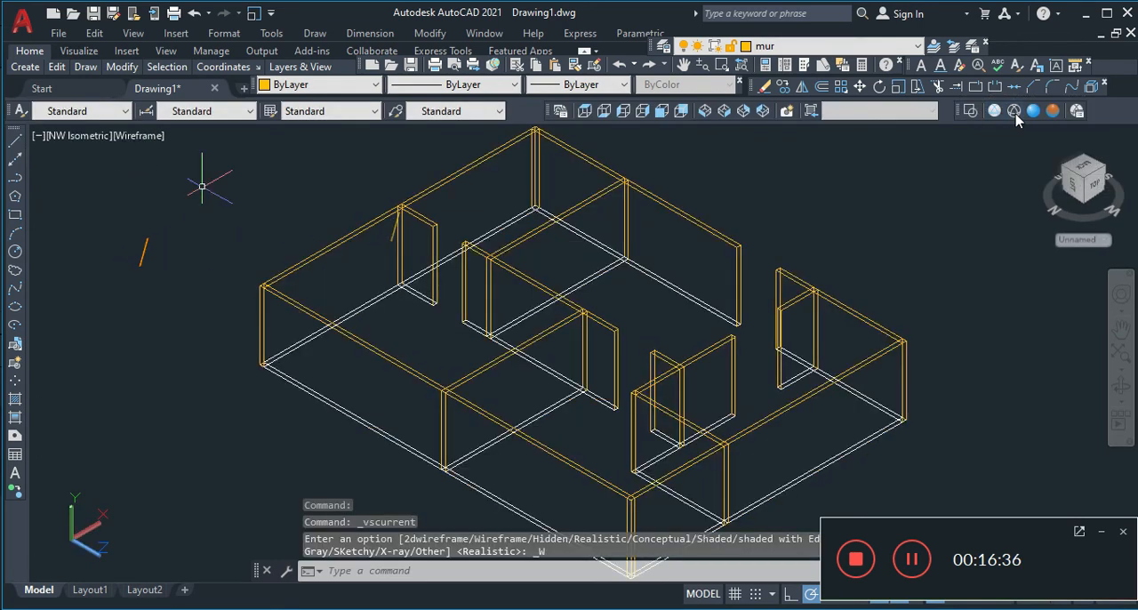
{"action": "left_click", "coordinate": [1024, 114]}
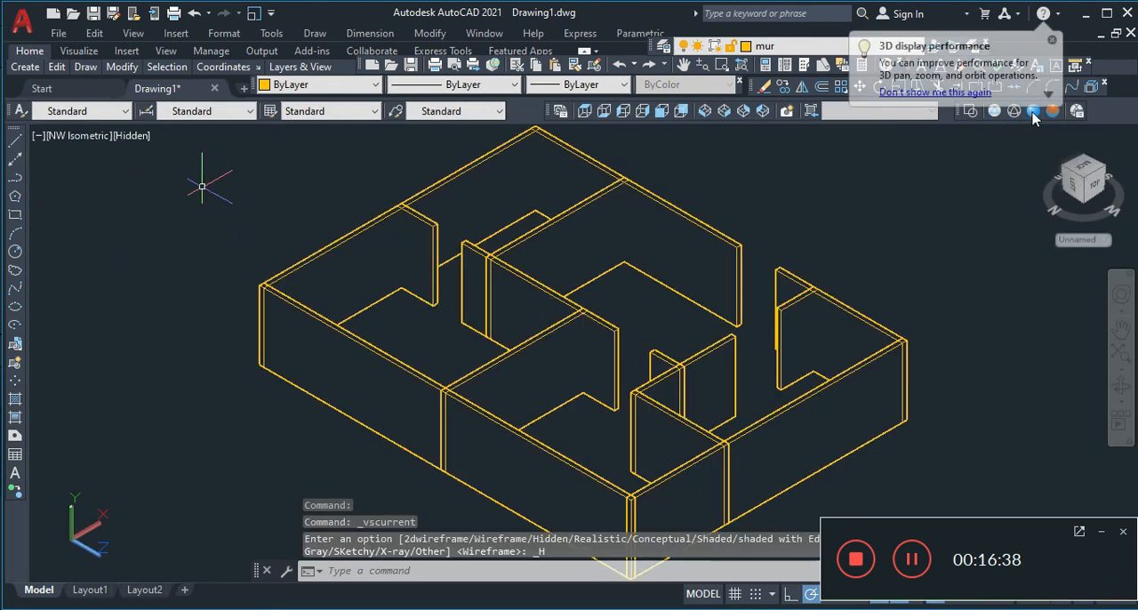
{"action": "left_click", "coordinate": [1034, 112]}
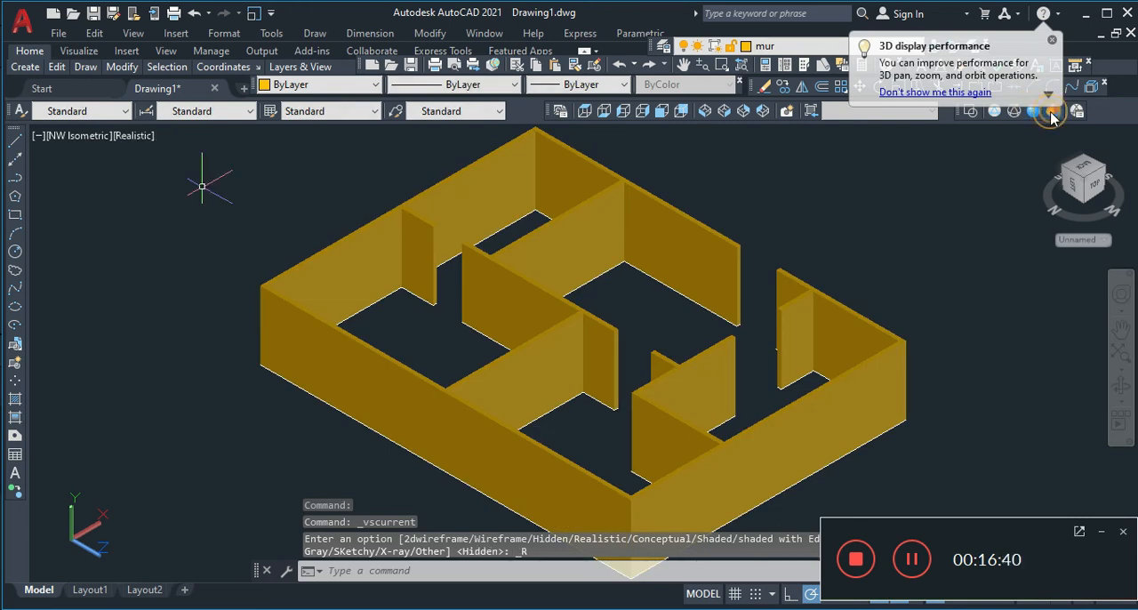
{"action": "left_click", "coordinate": [1051, 111]}
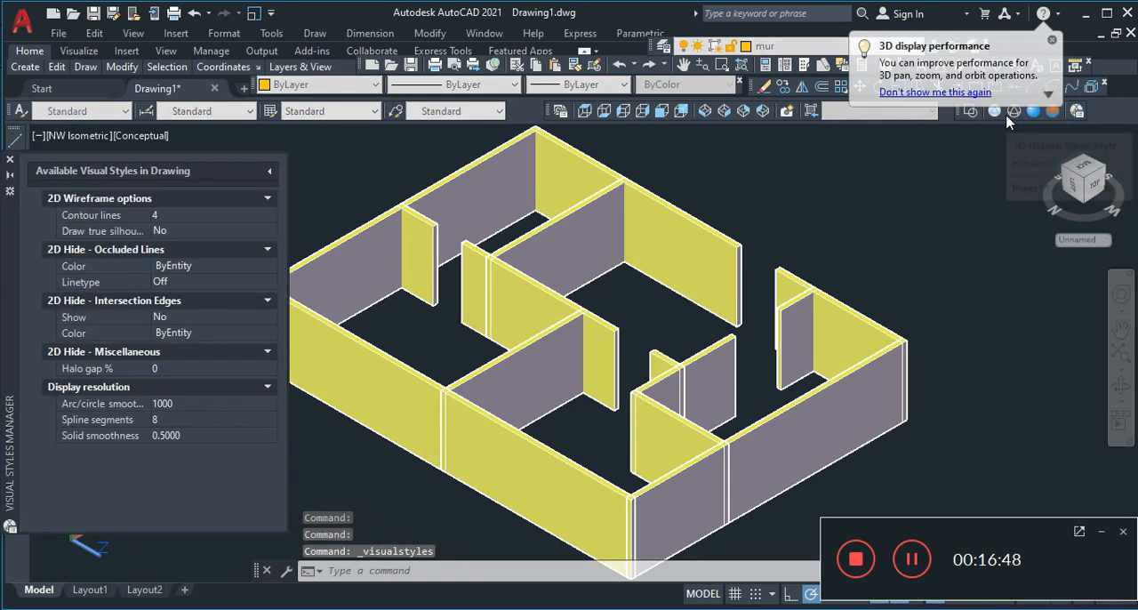
{"action": "left_click", "coordinate": [1006, 114]}
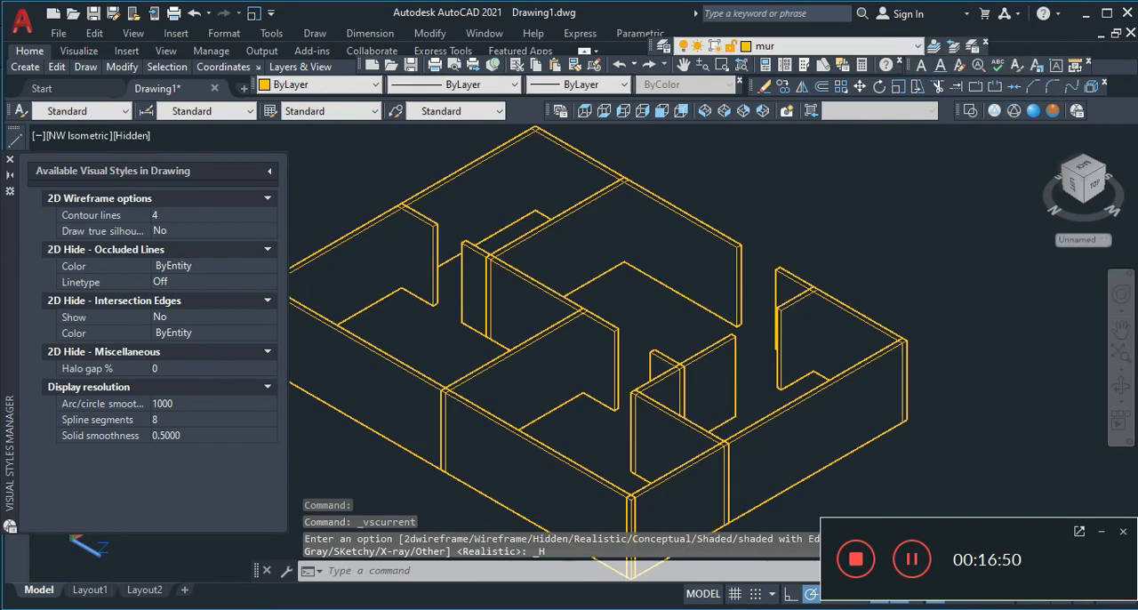
{"action": "left_click", "coordinate": [12, 162]}
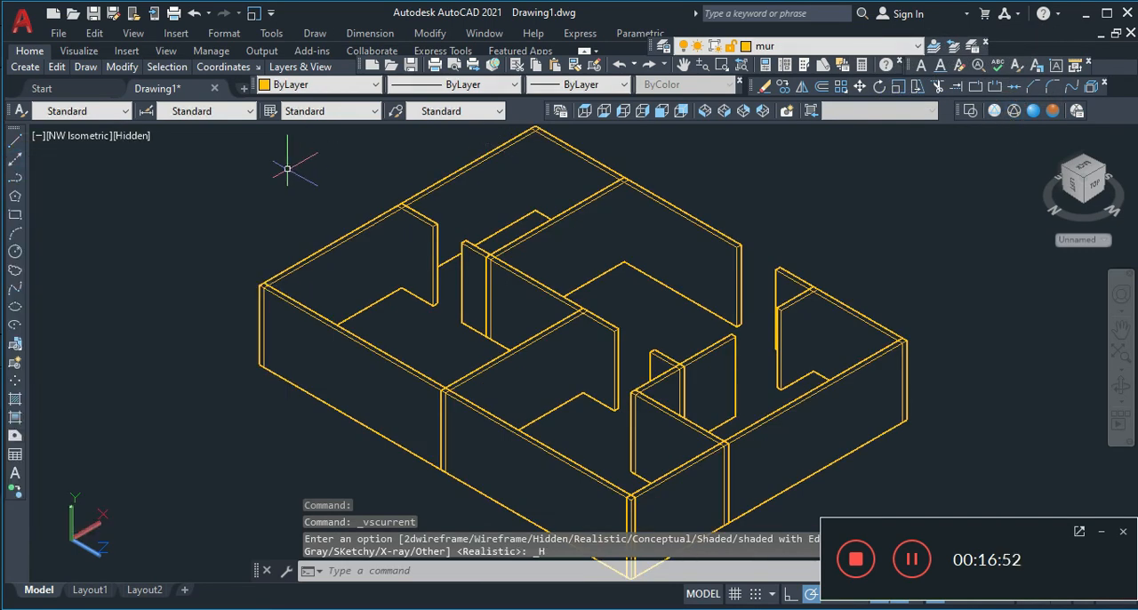
{"action": "left_click", "coordinate": [971, 112]}
{"action": "left_click", "coordinate": [994, 111]}
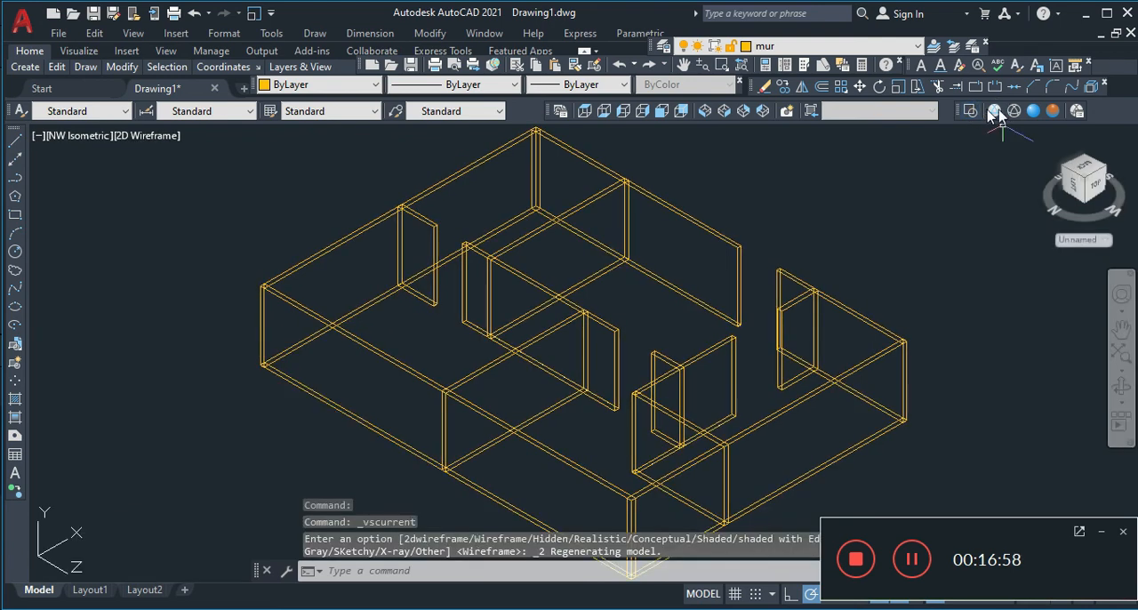
{"action": "left_click", "coordinate": [1036, 111]}
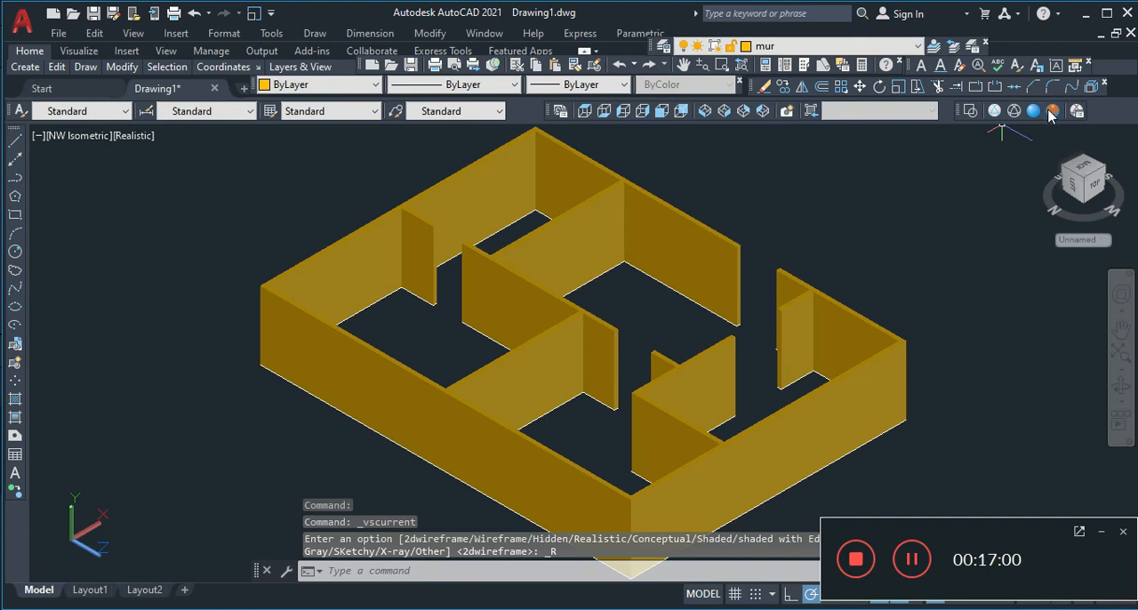
{"action": "left_click", "coordinate": [1052, 111]}
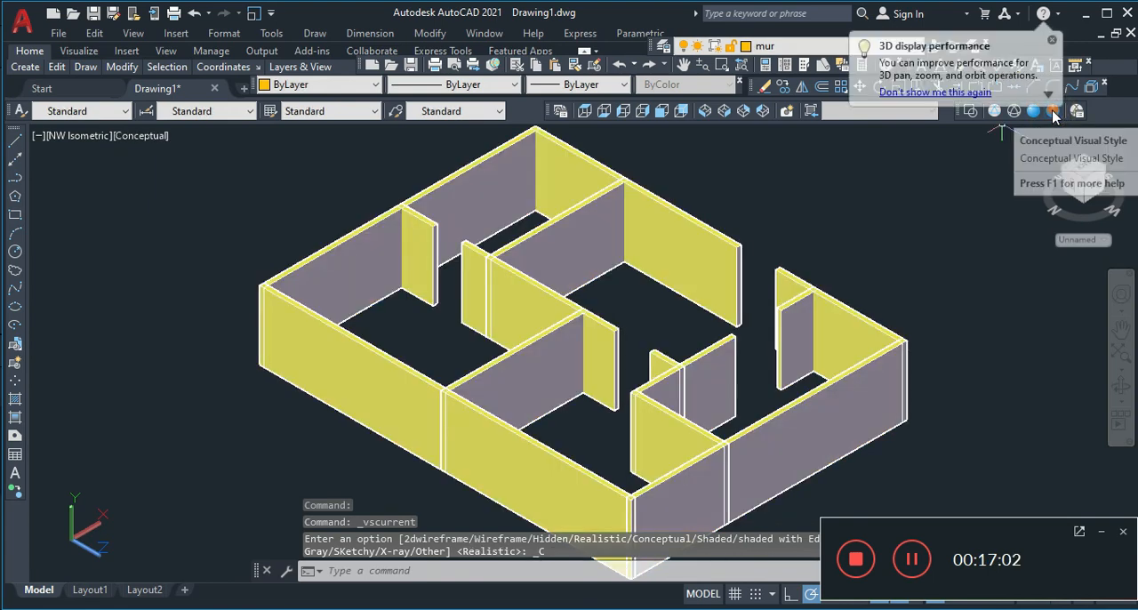
Set the model back to the Realistic visual style and show it from the NE Isometric and SE Isometric views
{"action": "left_click", "coordinate": [779, 47]}
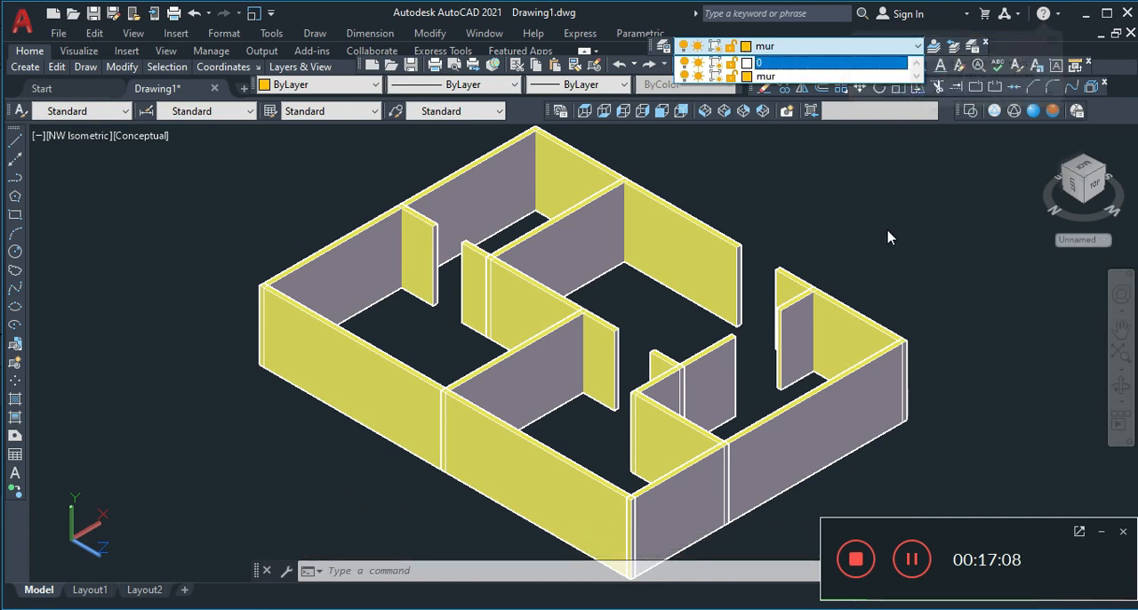
{"action": "left_click", "coordinate": [1055, 119]}
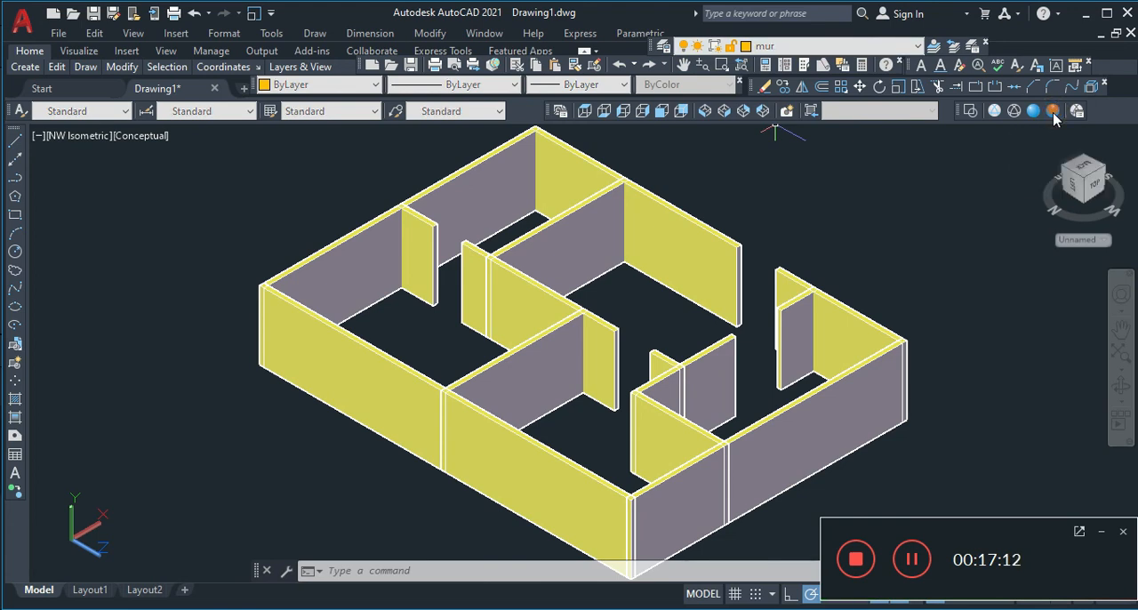
{"action": "left_click", "coordinate": [1033, 112]}
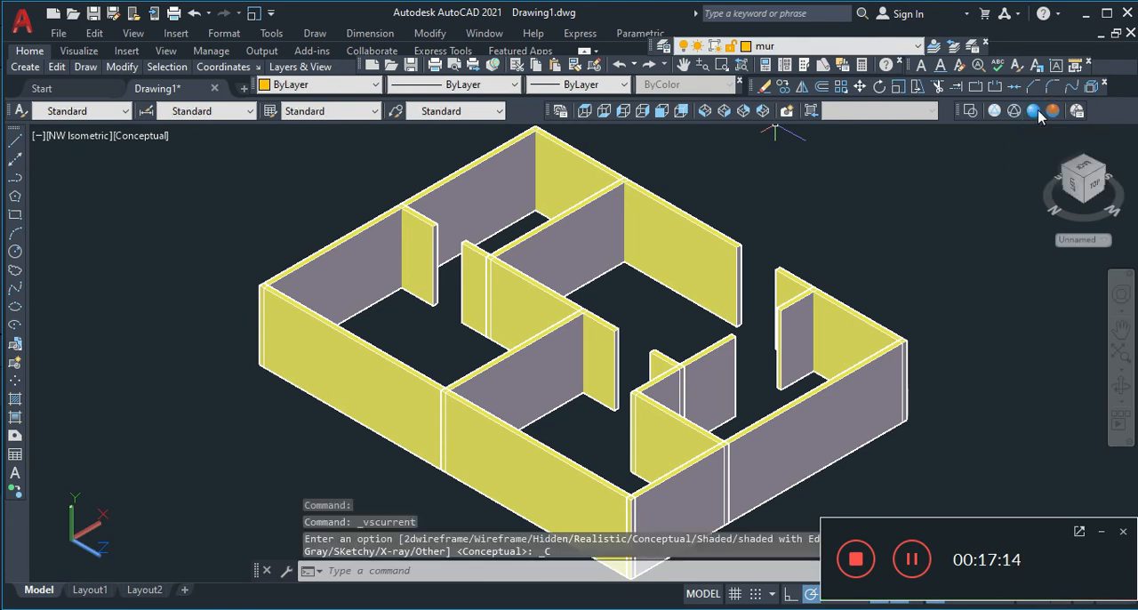
{"action": "left_click", "coordinate": [1033, 112]}
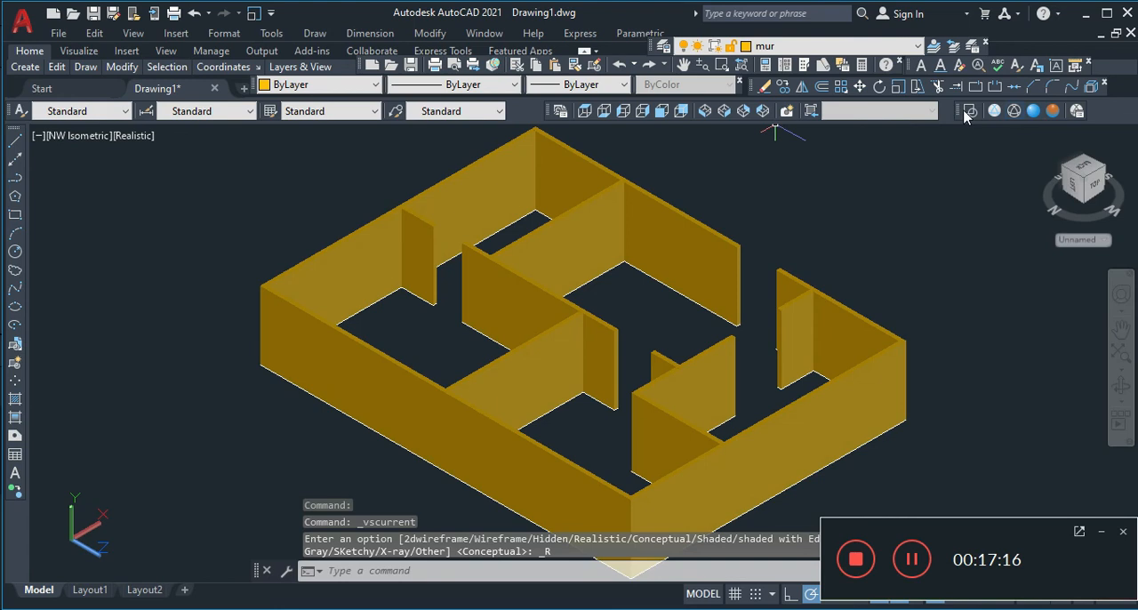
{"action": "left_click", "coordinate": [746, 112]}
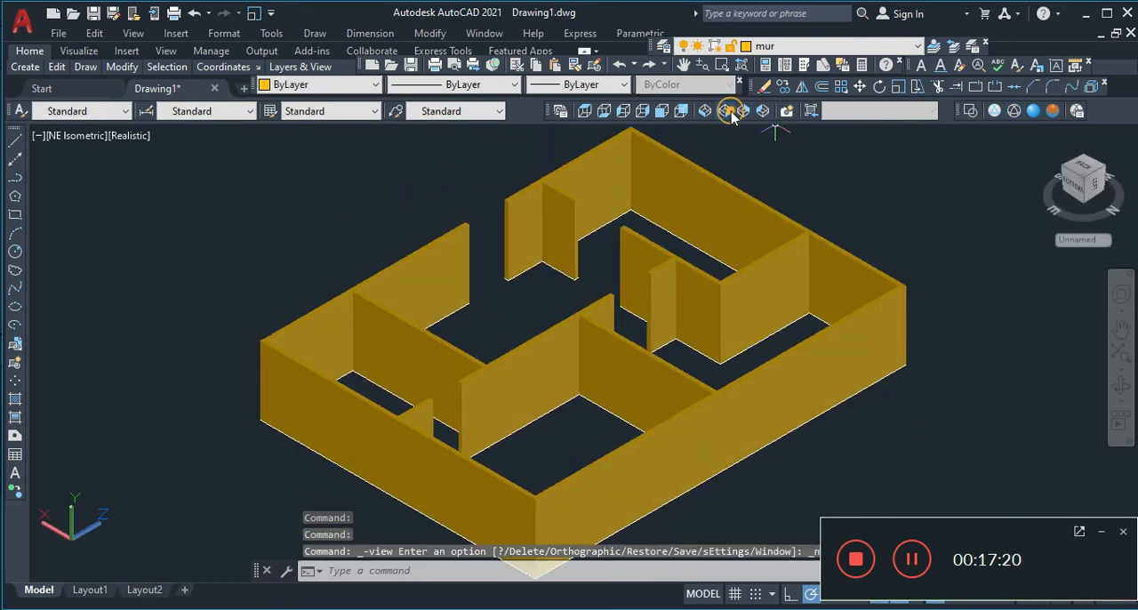
{"action": "left_click", "coordinate": [725, 111]}
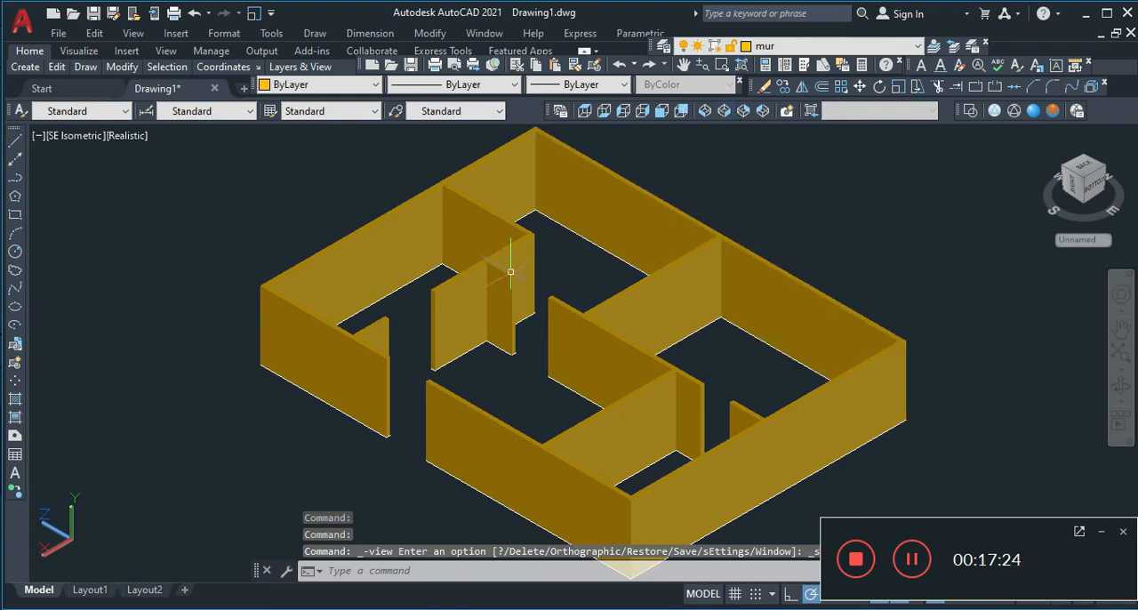
Add the Orbit toolbar to the workspace and dock it above the Visual Styles toolbar
{"action": "right_click", "coordinate": [13, 133]}
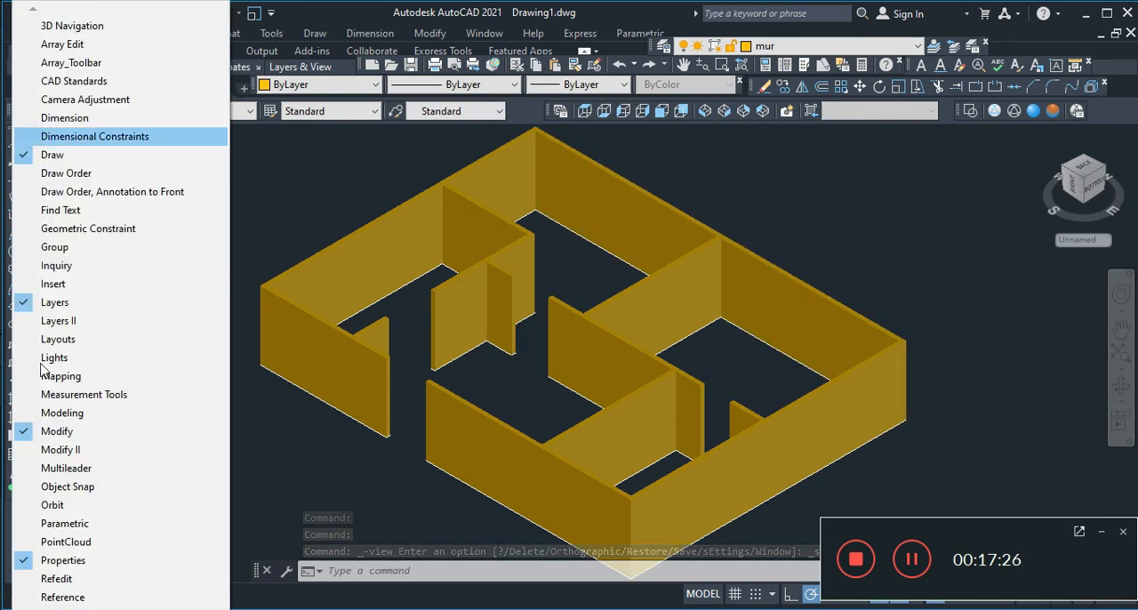
{"action": "left_click", "coordinate": [40, 502]}
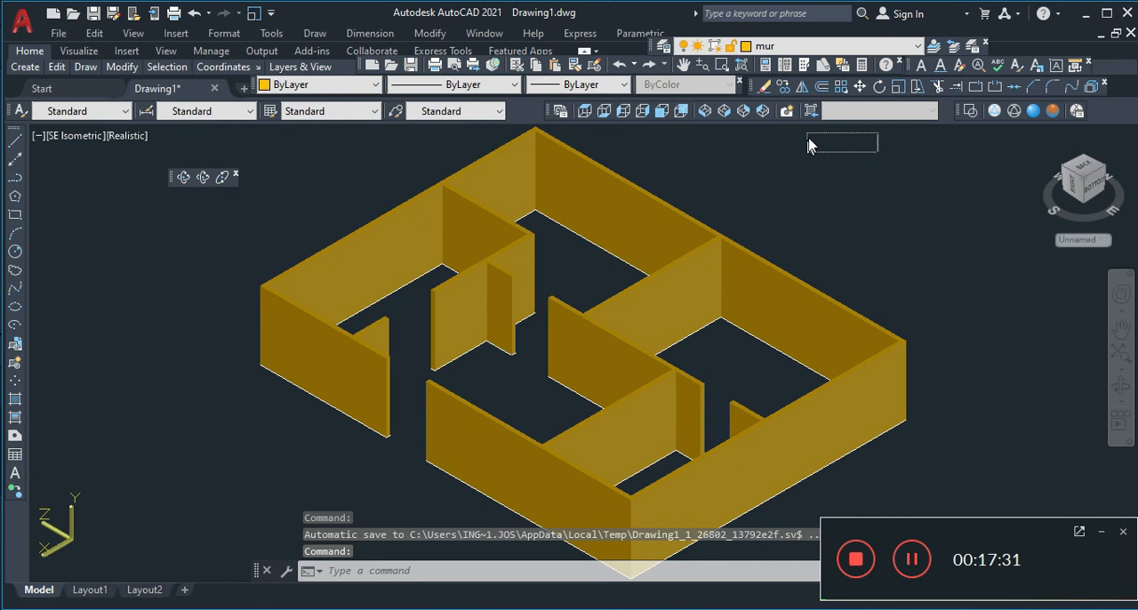
{"action": "left_click_drag", "start_coordinate": [809, 145], "coordinate": [811, 144]}
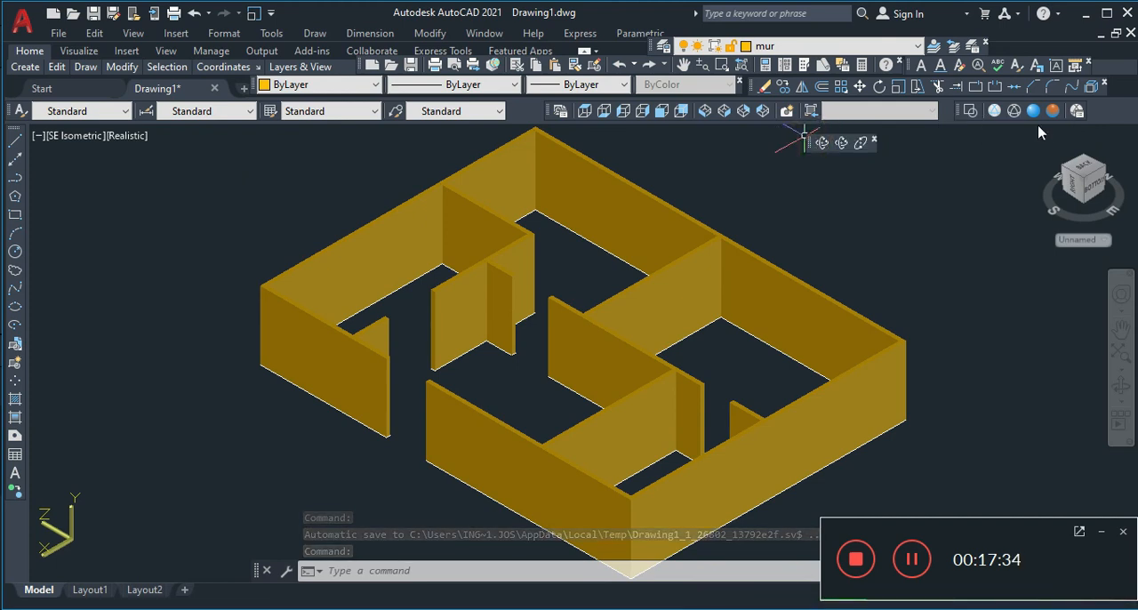
{"action": "left_click_drag", "start_coordinate": [1084, 107], "coordinate": [1074, 106]}
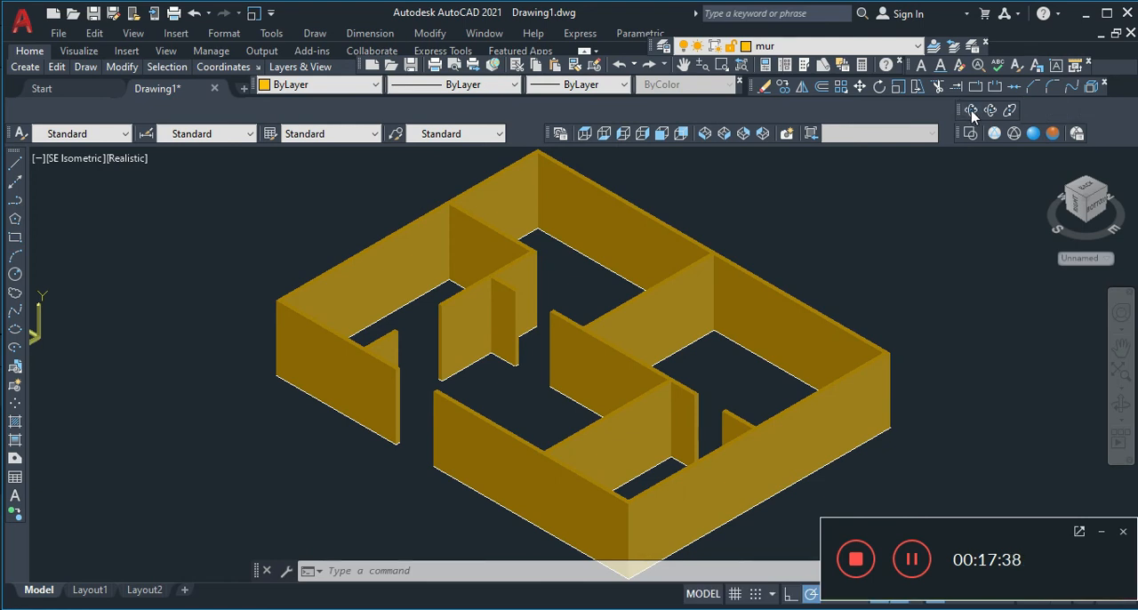
Examine the walls from several angles with Constrained Orbit
{"action": "left_click", "coordinate": [971, 112]}
{"action": "left_click_drag", "start_coordinate": [414, 312], "coordinate": [454, 336]}
{"action": "left_click_drag", "start_coordinate": [368, 333], "coordinate": [611, 353]}
{"action": "left_click_drag", "start_coordinate": [683, 371], "coordinate": [415, 378]}
{"action": "left_click_drag", "start_coordinate": [512, 384], "coordinate": [600, 364]}
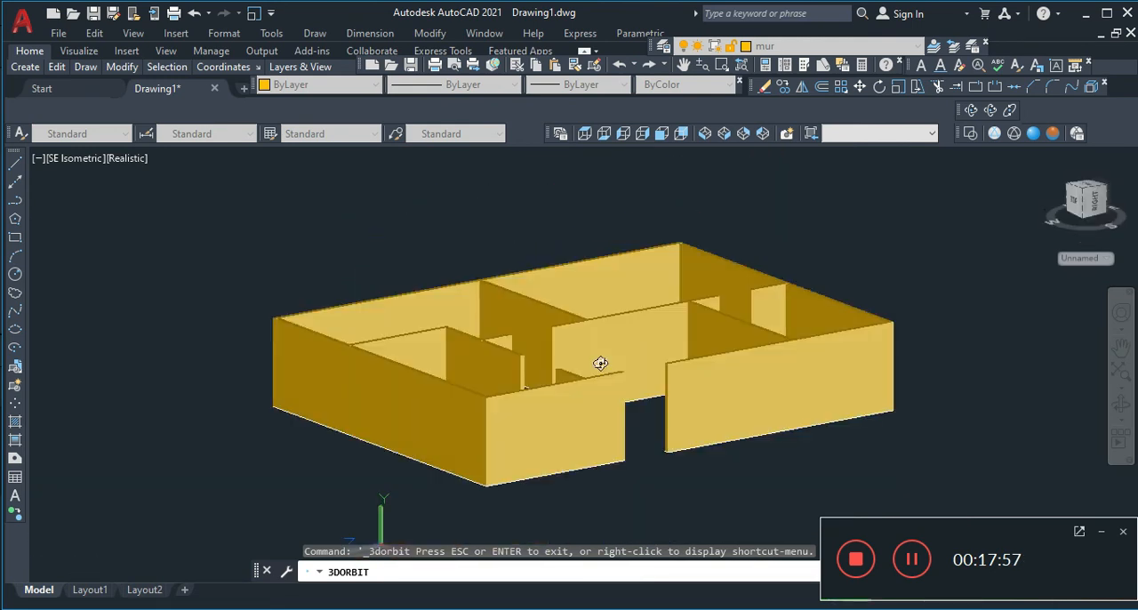
Rotate the model with Free Orbit, and set it spinning with Continuous Orbit
{"action": "left_click", "coordinate": [993, 114]}
{"action": "left_click_drag", "start_coordinate": [501, 381], "coordinate": [336, 391]}
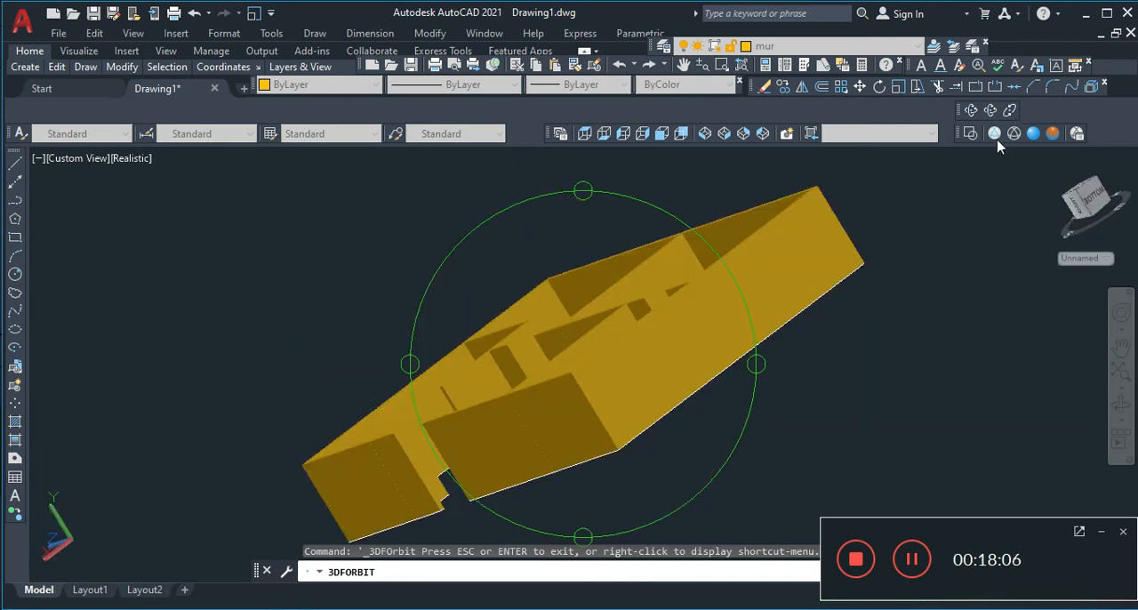
{"action": "left_click", "coordinate": [1010, 109]}
{"action": "left_click_drag", "start_coordinate": [779, 295], "coordinate": [699, 360]}
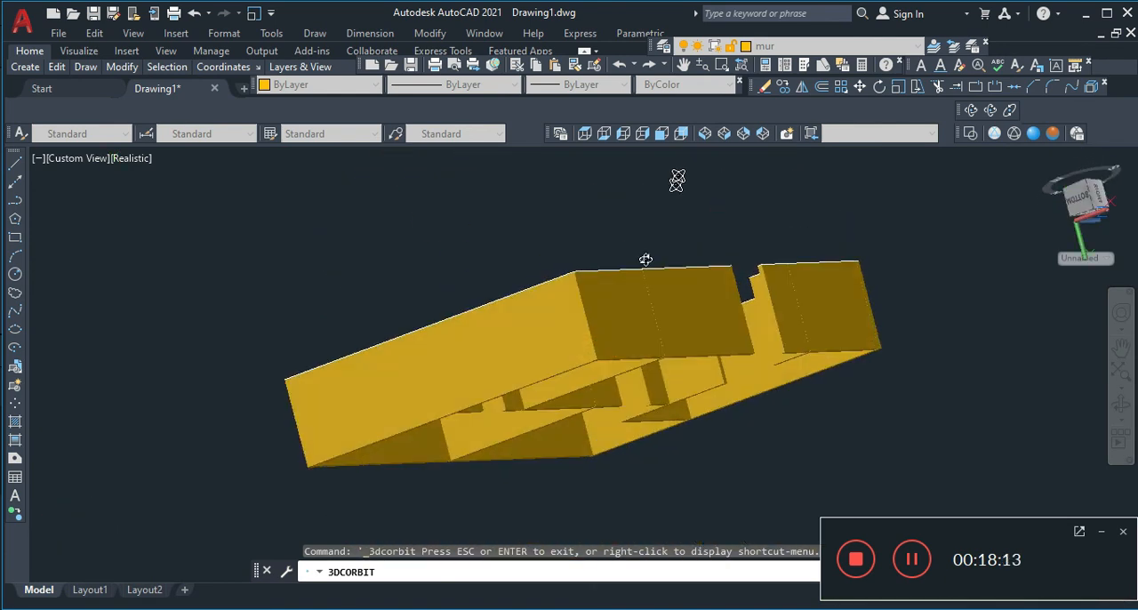
Restore the SW Isometric view, spin the walls with Continuous Orbit, and switch to the SE Isometric view
{"action": "left_click", "coordinate": [704, 133]}
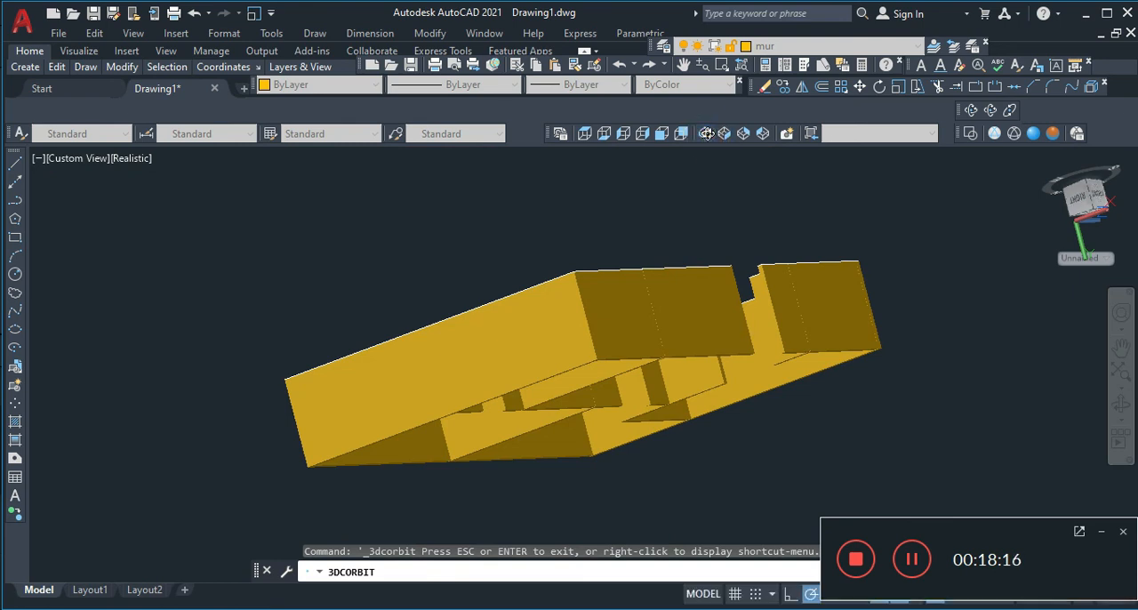
{"action": "left_click", "coordinate": [1010, 111]}
{"action": "left_click_drag", "start_coordinate": [372, 427], "coordinate": [424, 432]}
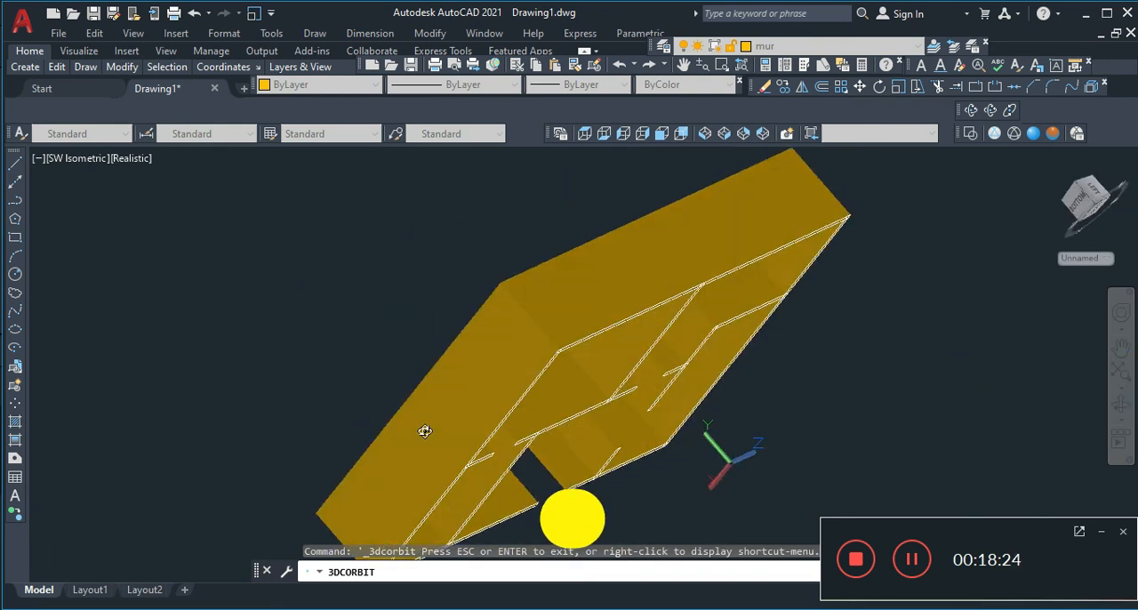
{"action": "left_click", "coordinate": [723, 136]}
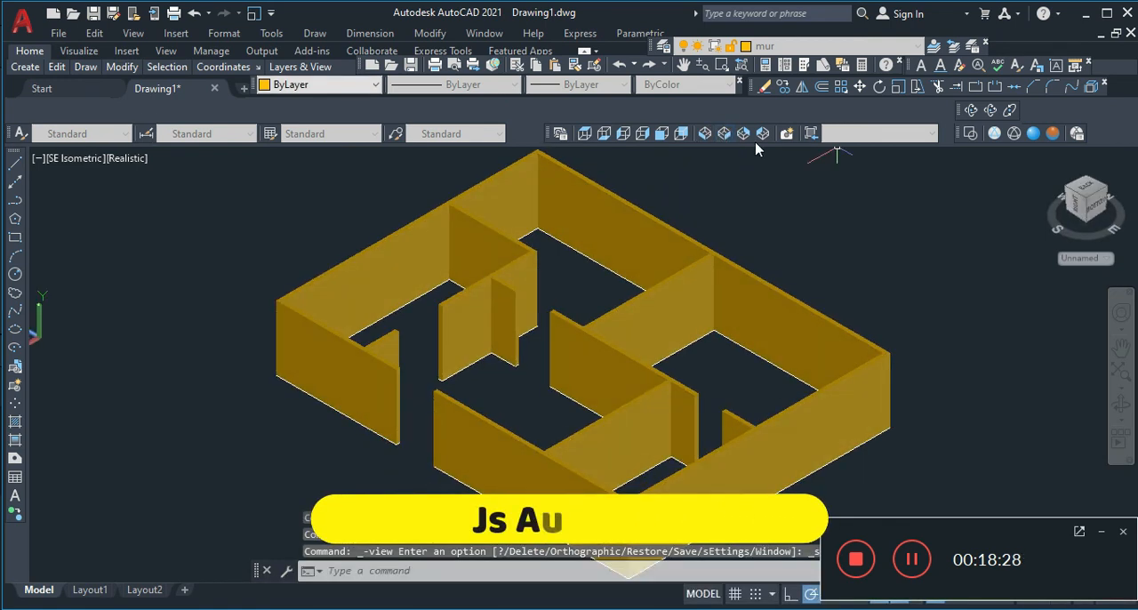
Spin the model once more with Continuous Orbit and return it to the SE Isometric view
{"action": "left_click", "coordinate": [1009, 111]}
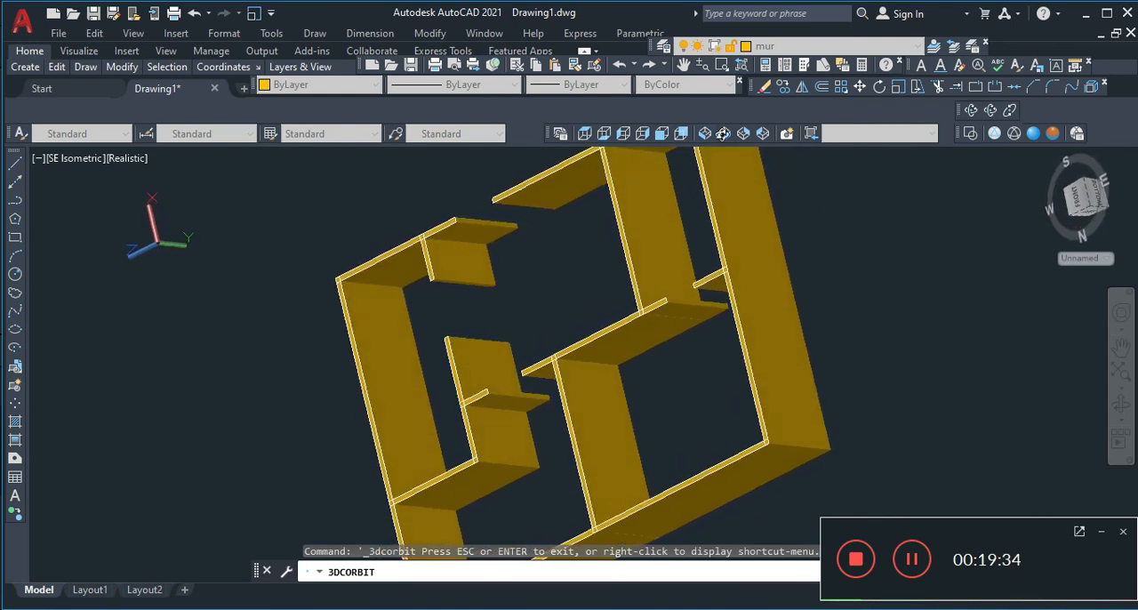
{"action": "left_click", "coordinate": [728, 133]}
{"action": "left_click", "coordinate": [726, 134]}
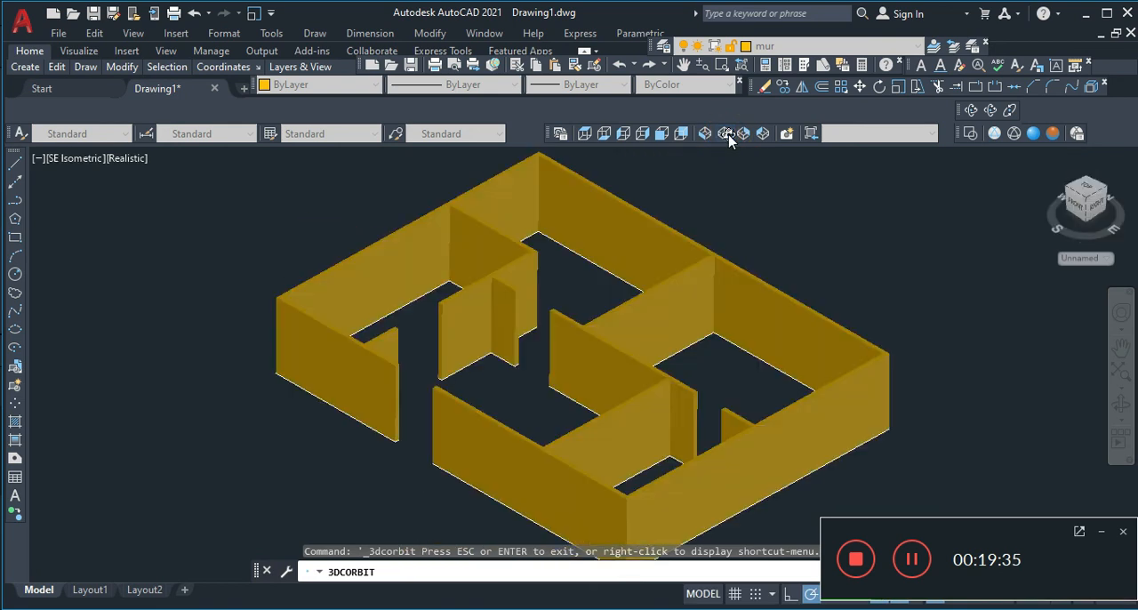